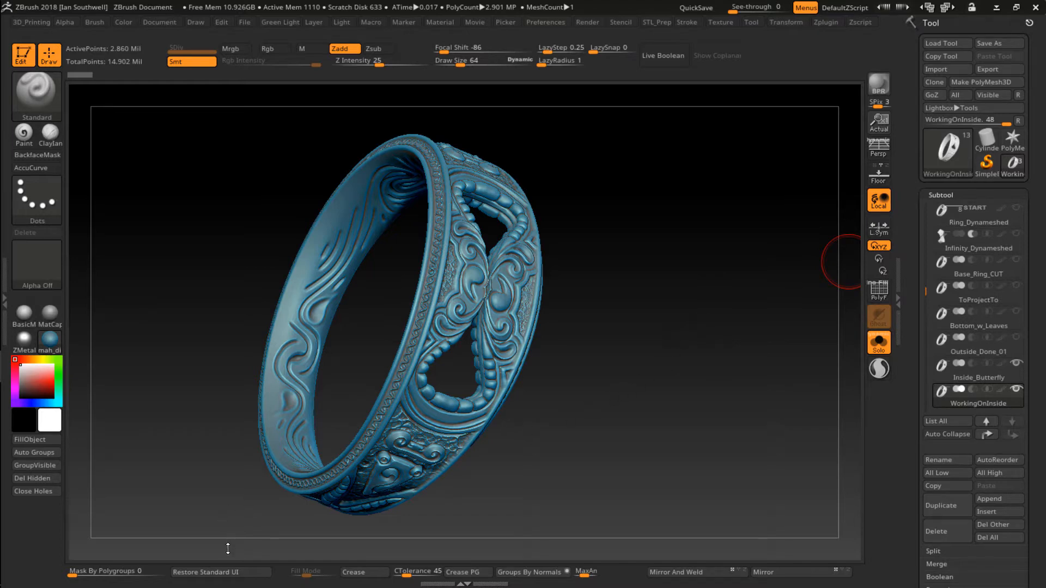
Restore the standard interface layout, close LightBox and bring up the start of the subtool list.
left_click(207, 572)
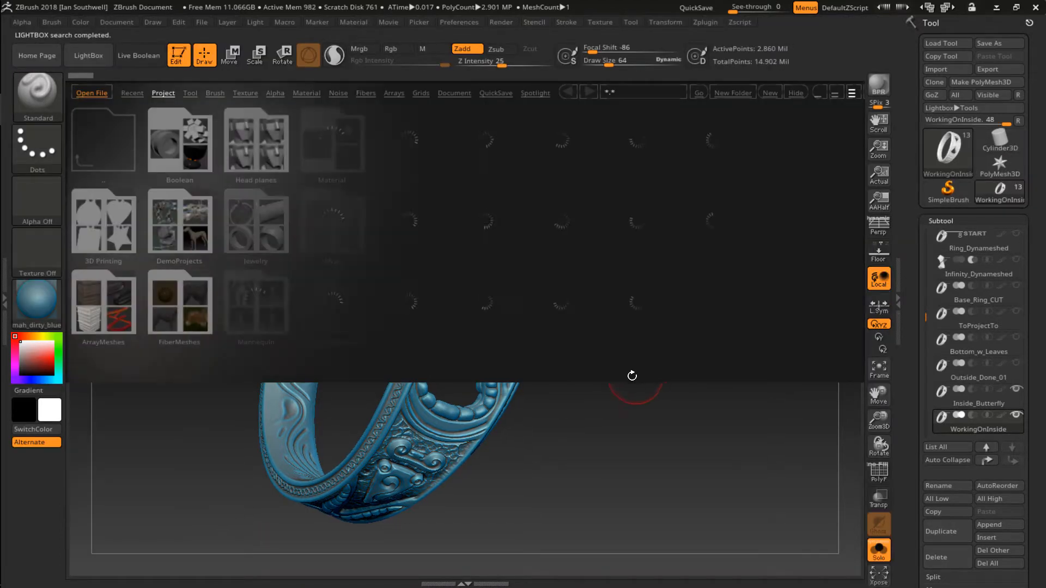
key("comma")
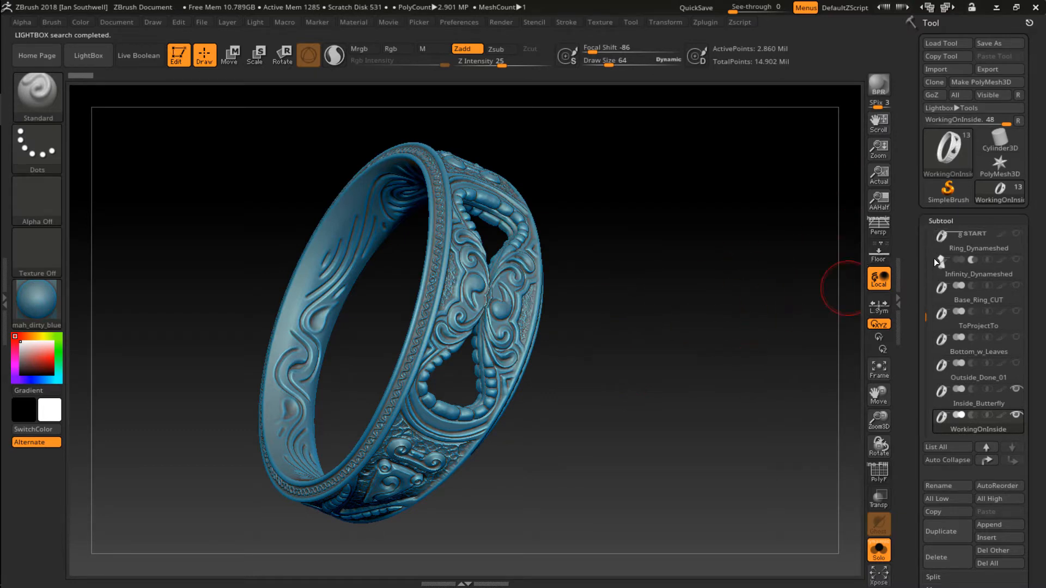
left_click_drag(923, 317, 921, 226)
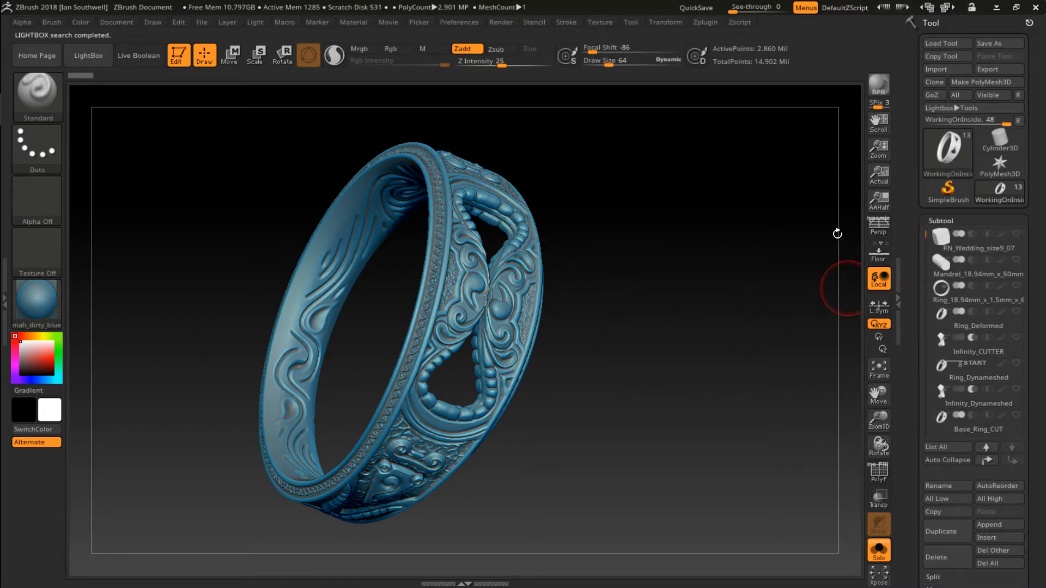
left_click(7, 280)
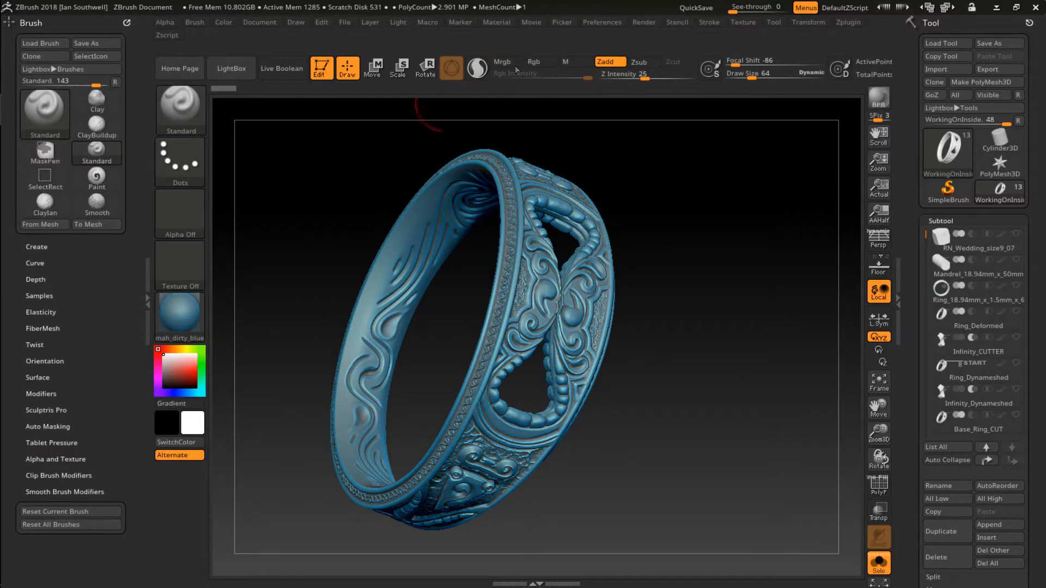
left_click(148, 182)
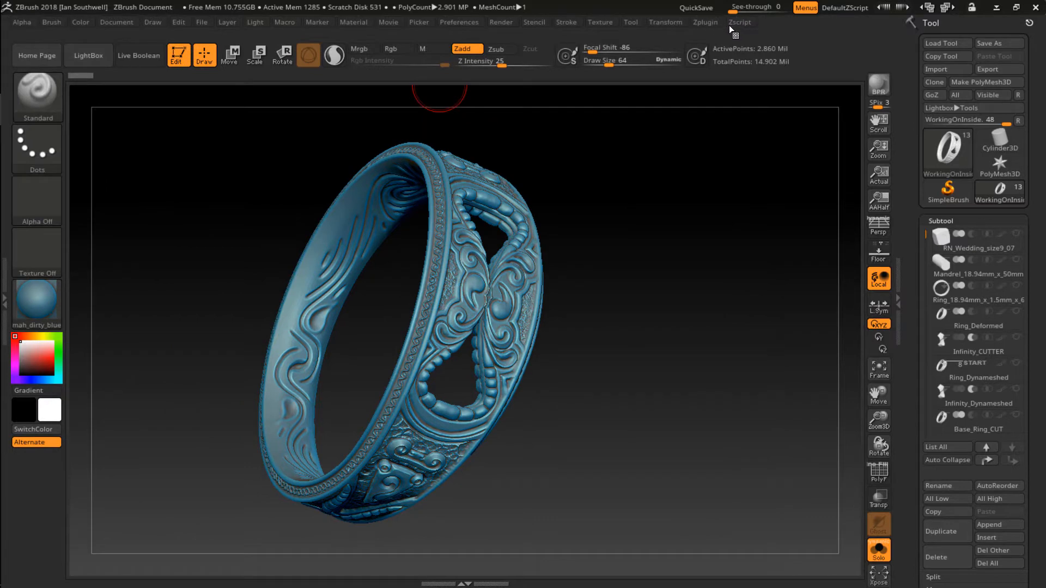
Locate the Ring Master plugin and examine the ornate ring's edge and infinity front from the side and front.
left_click(708, 23)
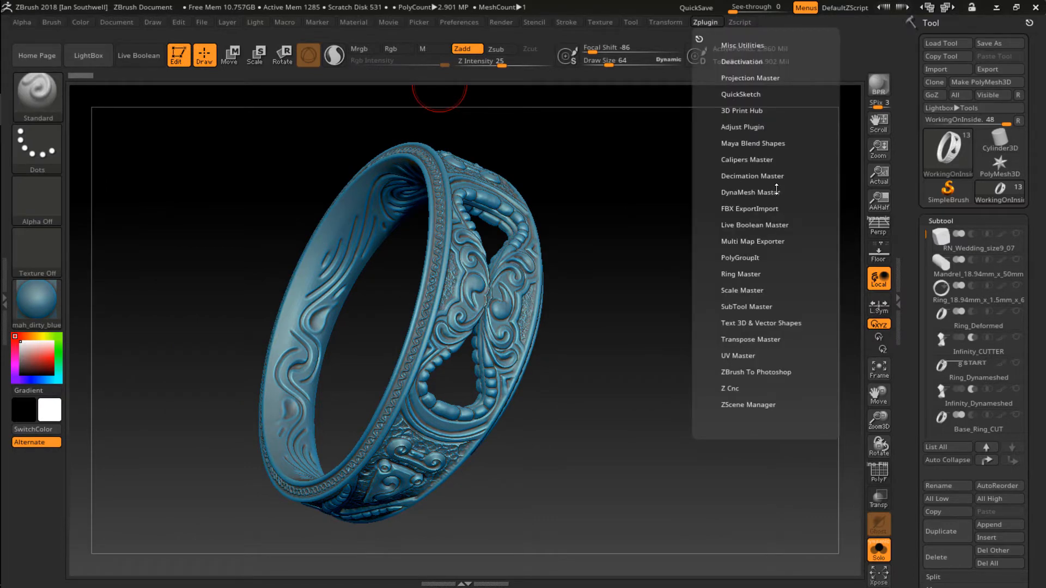
left_click(782, 272)
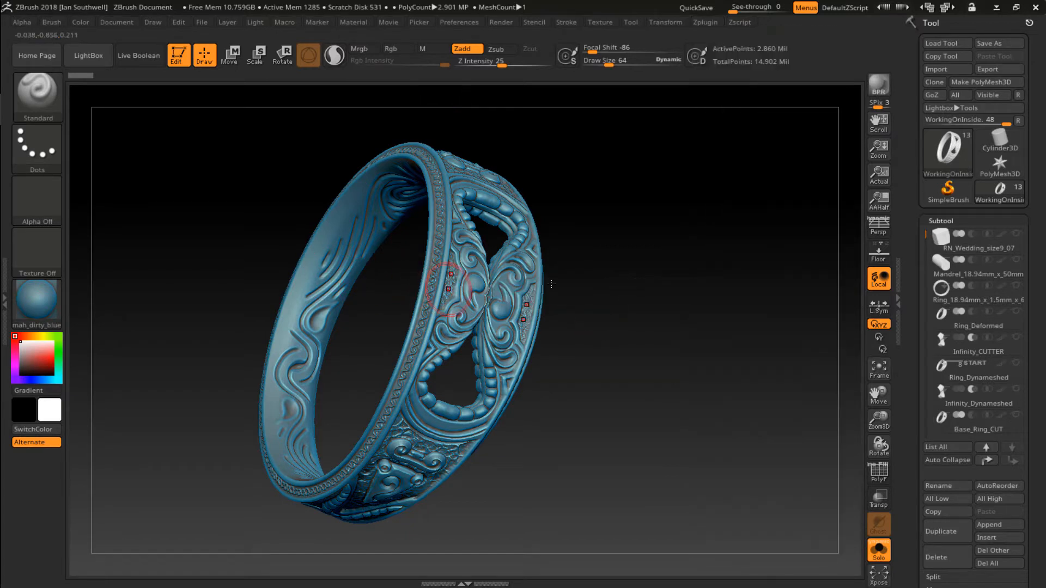
left_click_drag(420, 275, 644, 282)
mouse_move(482, 260)
left_mouse_down()
mouse_move(493, 218)
mouse_move(436, 248)
left_mouse_up()
key("Escape")
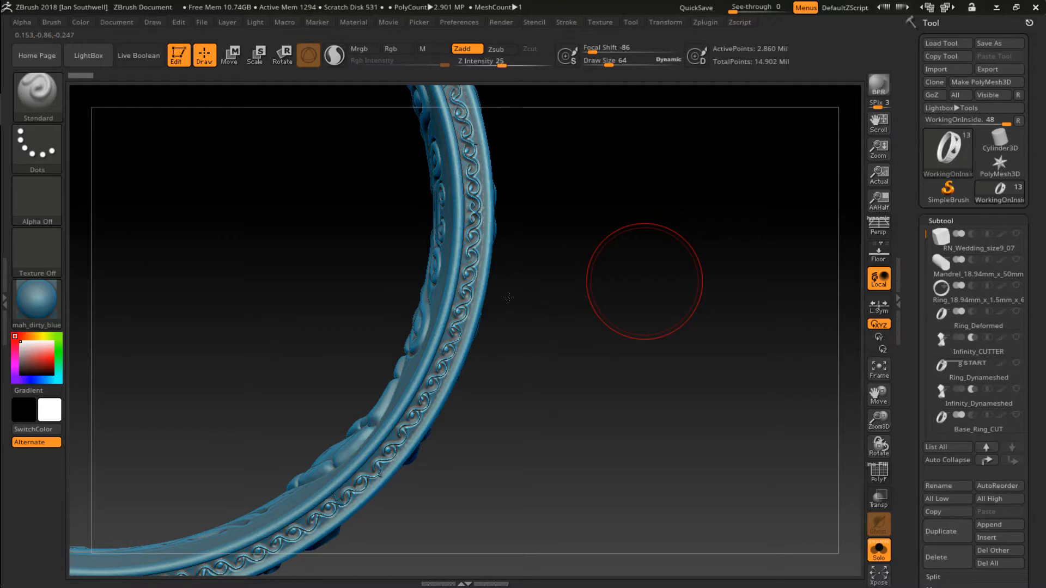
mouse_move(509, 297)
left_mouse_down()
mouse_move(406, 294)
mouse_move(392, 248)
mouse_move(405, 245)
mouse_move(406, 262)
mouse_move(500, 268)
left_mouse_up()
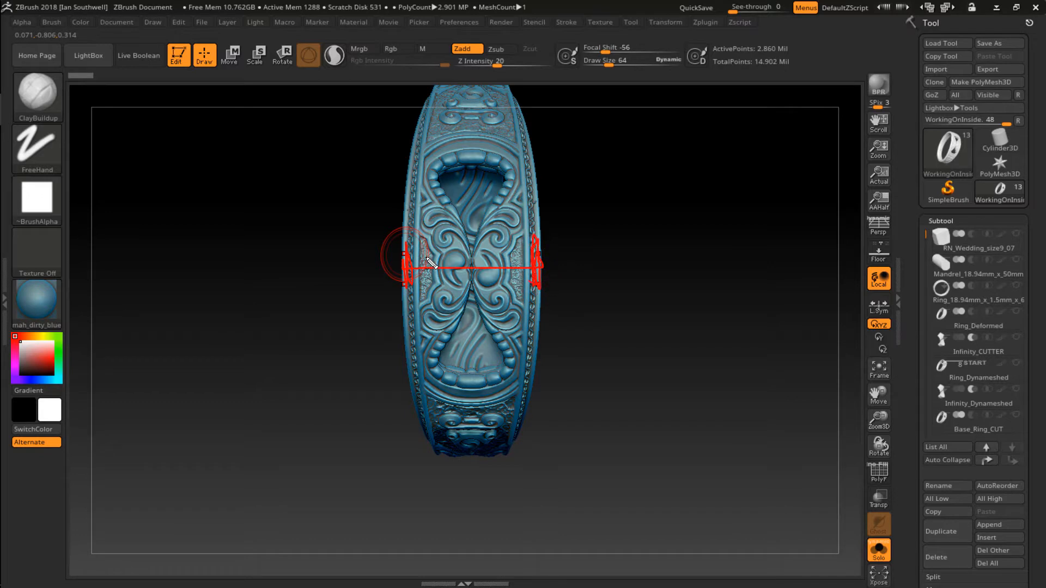
key("Escape")
left_click_drag(618, 286, 659, 279)
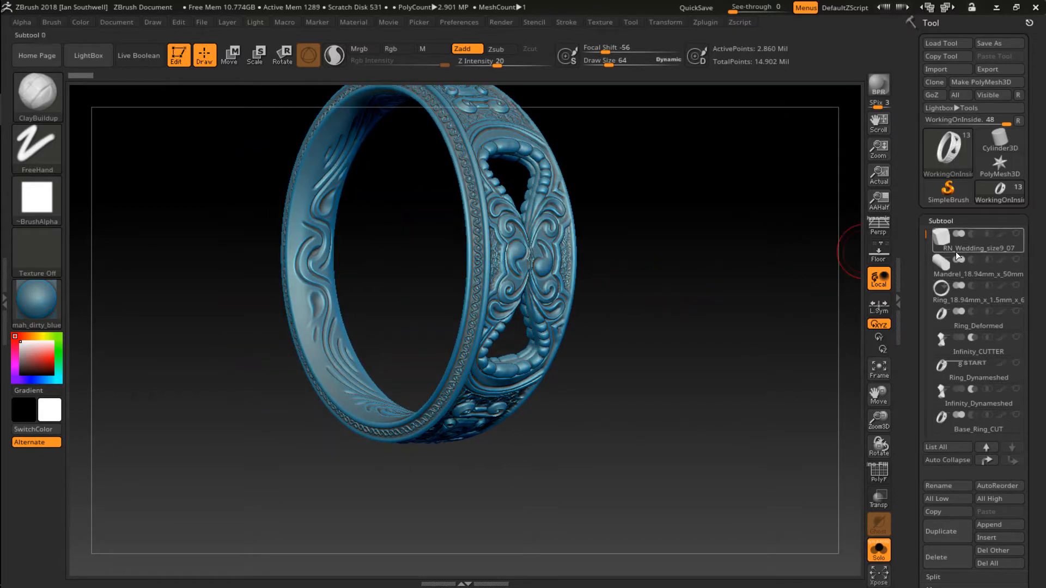
Select the plain Ring_18.94mm_x_1.5mm subtool and switch the material to StartupMaterial.
left_click(965, 299)
left_click_drag(700, 321, 672, 254)
left_click(36, 299)
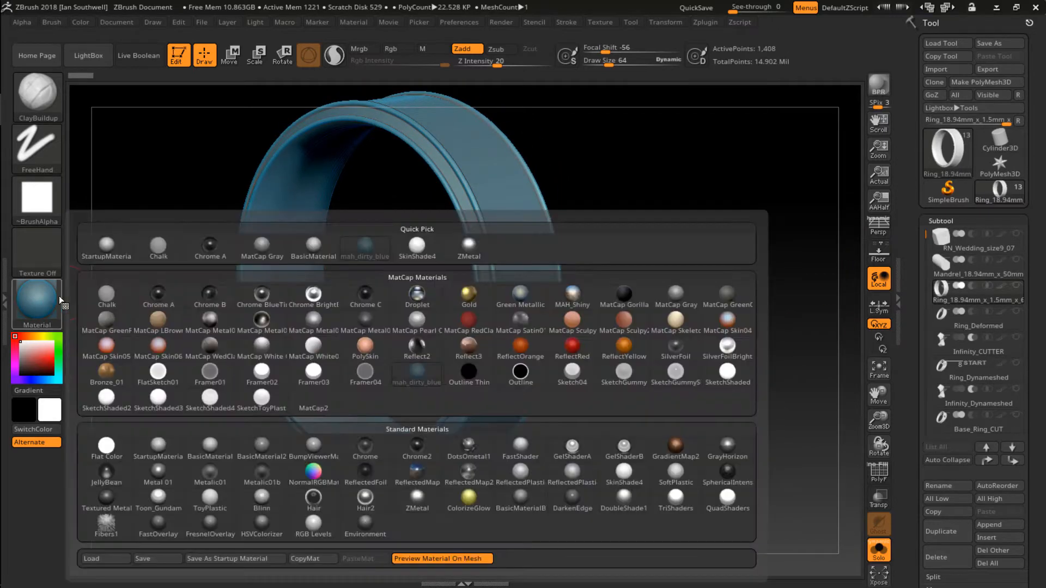
left_click(753, 345)
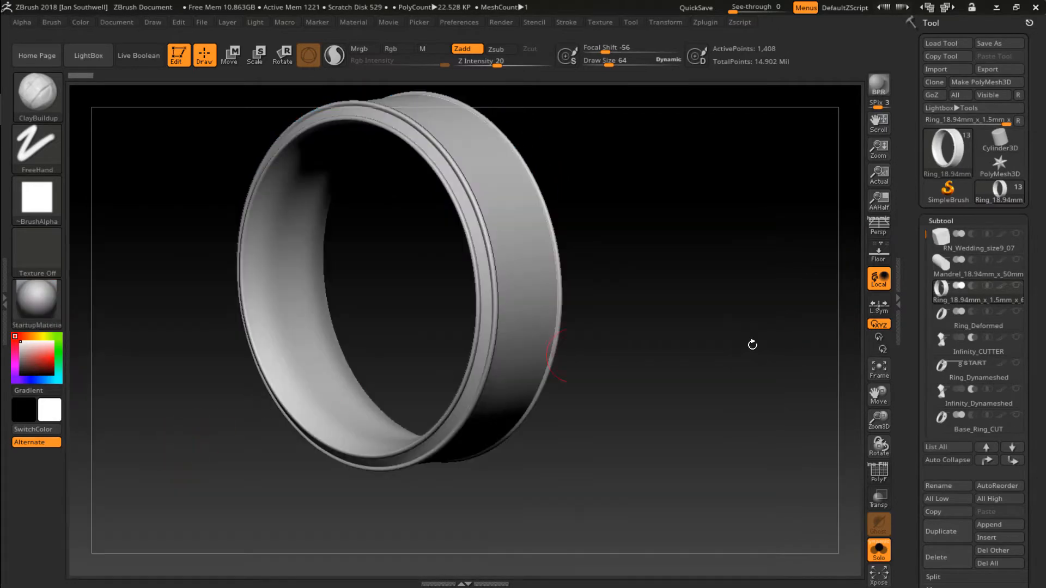
Show the plain ring's polyframe, choose the ZModeler brush and look through its polygon actions.
left_click(875, 475)
mouse_move(670, 263)
left_mouse_down()
mouse_move(685, 280)
mouse_move(681, 250)
mouse_move(705, 292)
mouse_move(740, 299)
mouse_move(731, 276)
mouse_move(741, 276)
left_mouse_up()
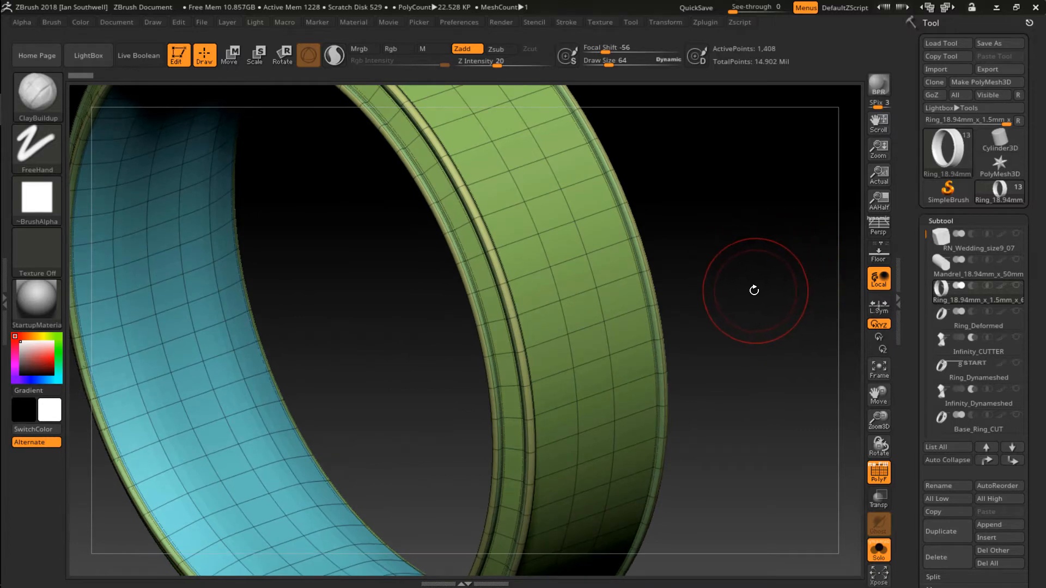
key("b")
key("z")
key("m")
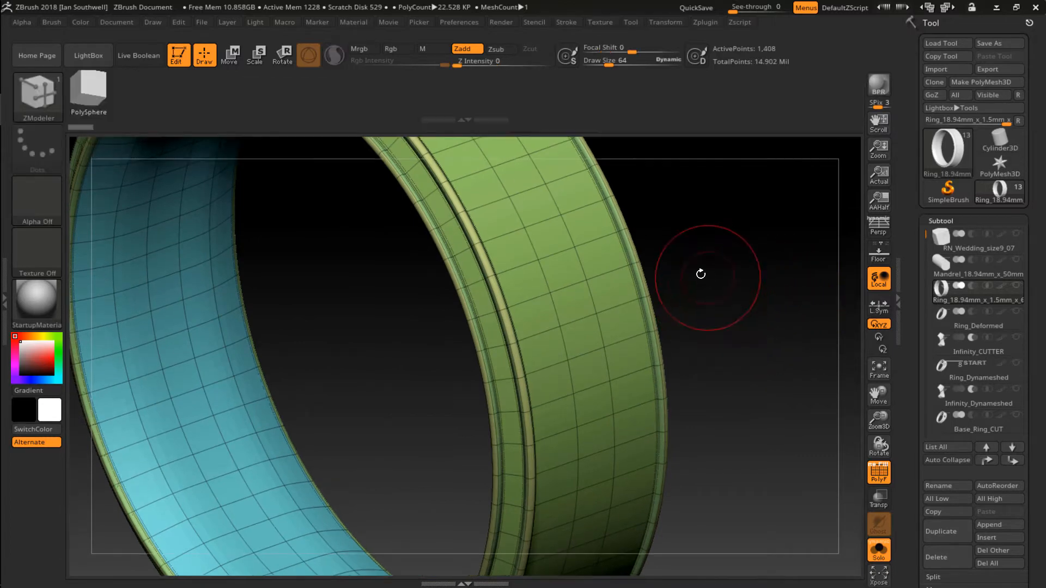
key("space")
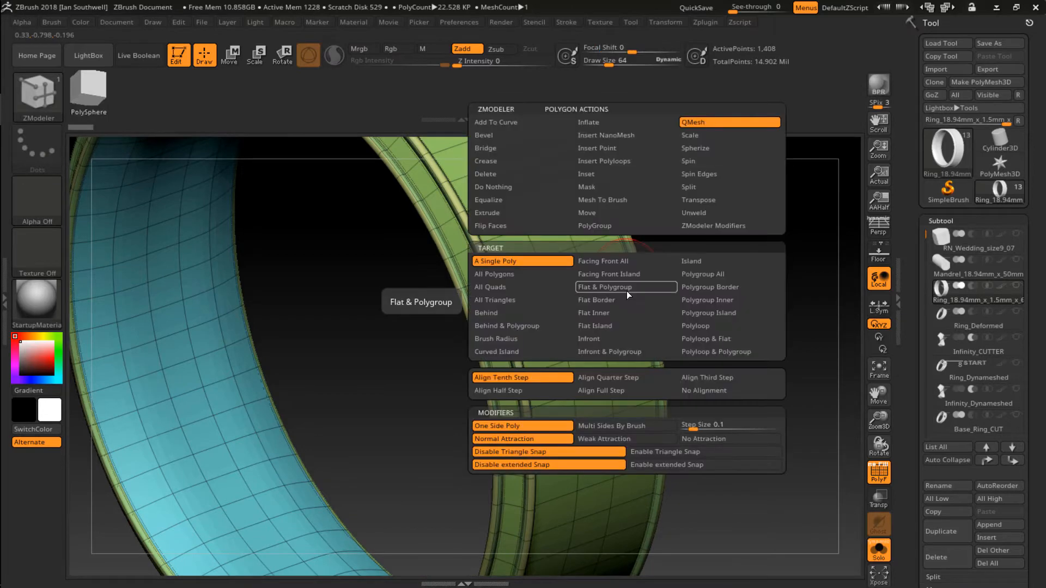
left_click(645, 146)
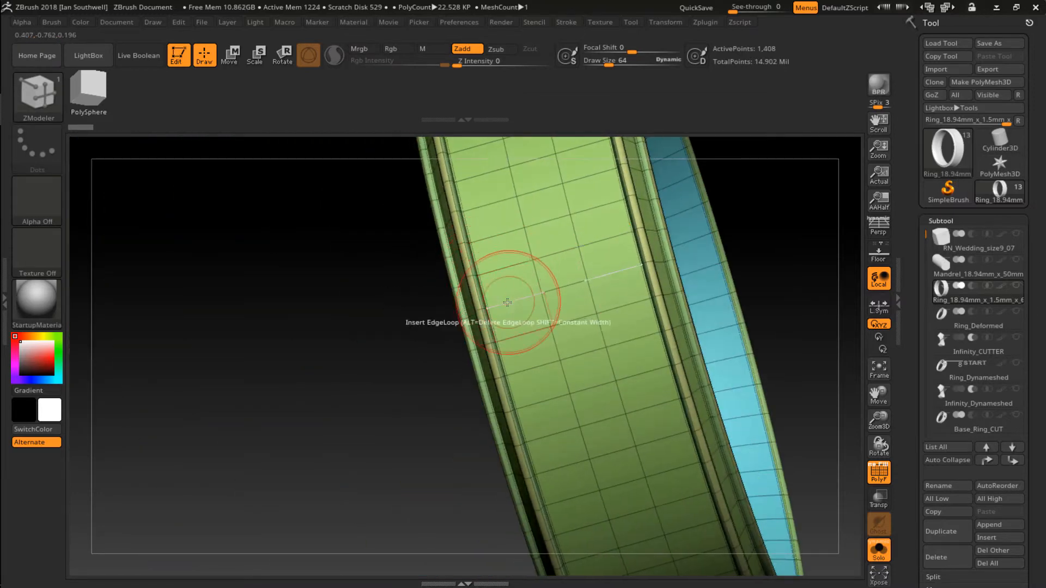
Hide the polyframe and examine the plain ring's shape from the inside and outside.
key("shift+f")
right_click_drag(696, 255, 717, 267)
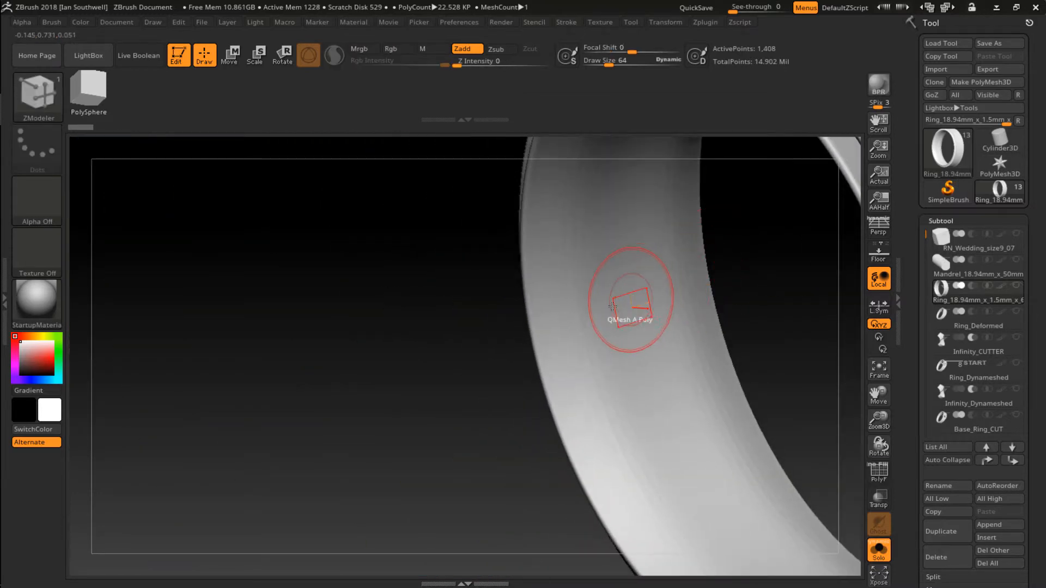
right_click_drag(587, 300, 327, 305, "alt")
right_click_drag(497, 325, 490, 298, "ctrl")
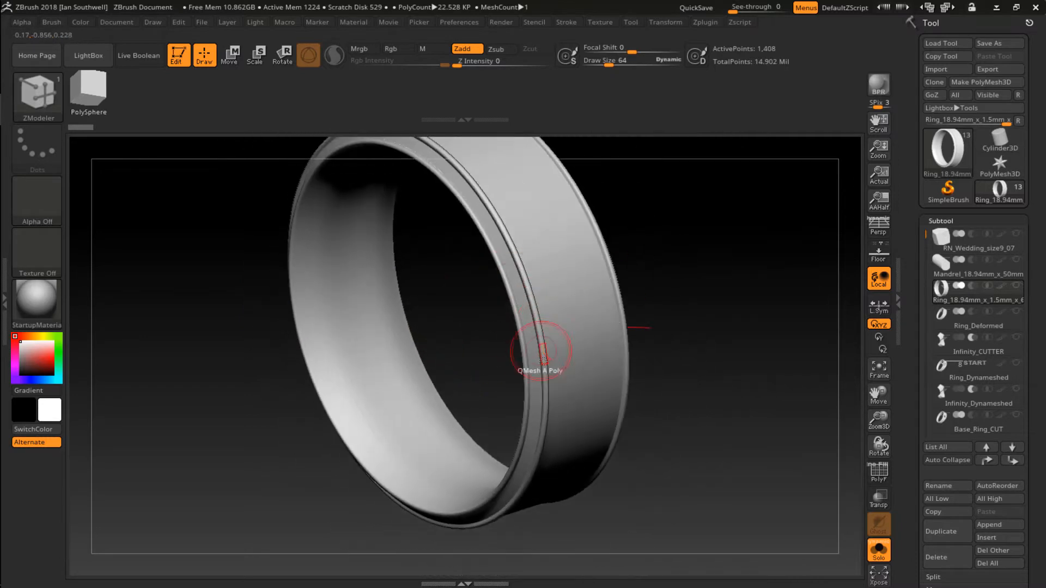
right_click_drag(678, 331, 674, 306, "ctrl")
Select the Ring_Deformed subtool and choose the Move brush with a draw size of 243.
left_click(970, 322)
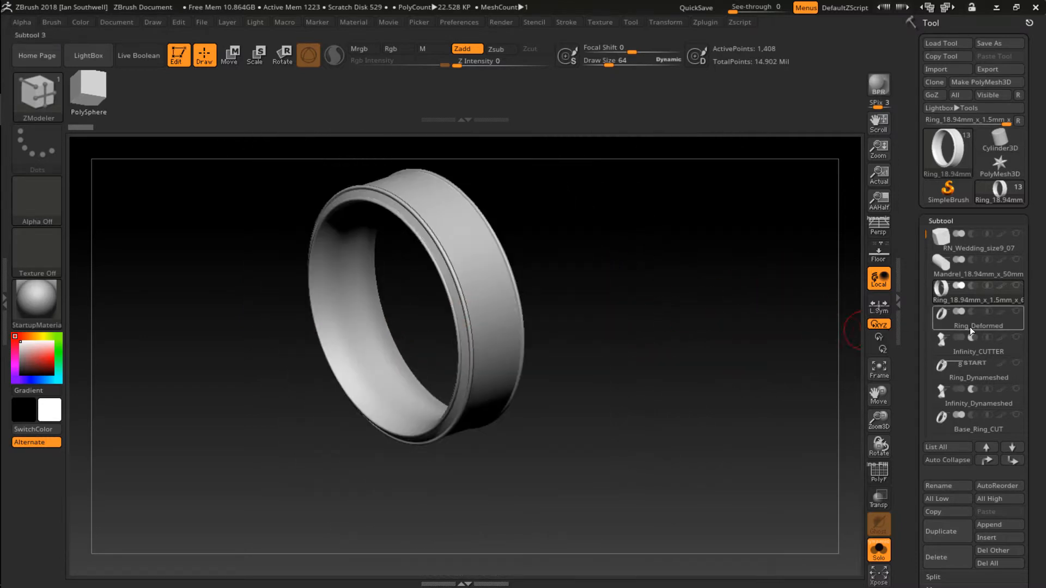
right_click_drag(645, 368, 381, 486)
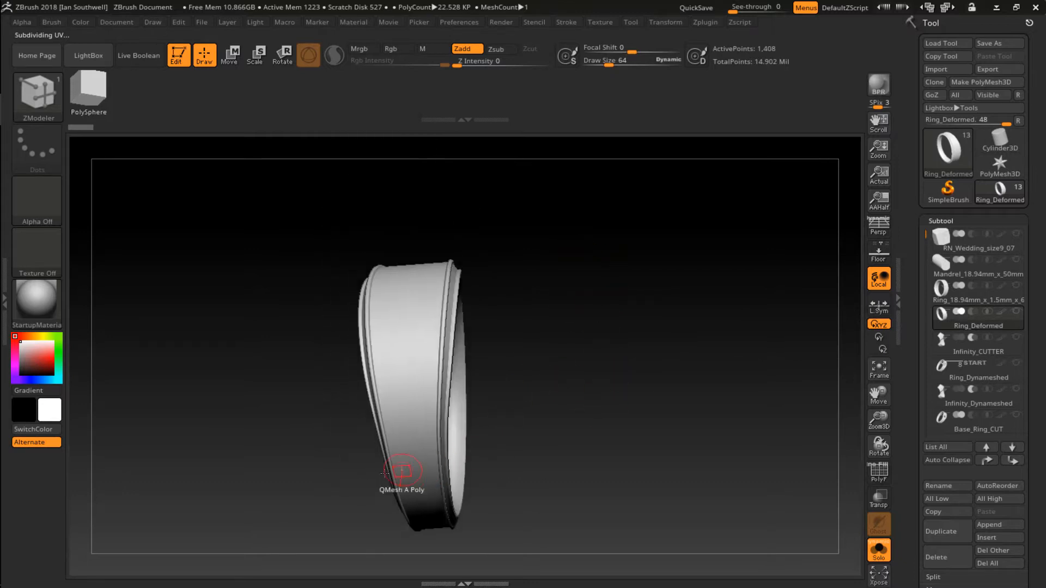
key("b")
key("m")
key("v")
key("space")
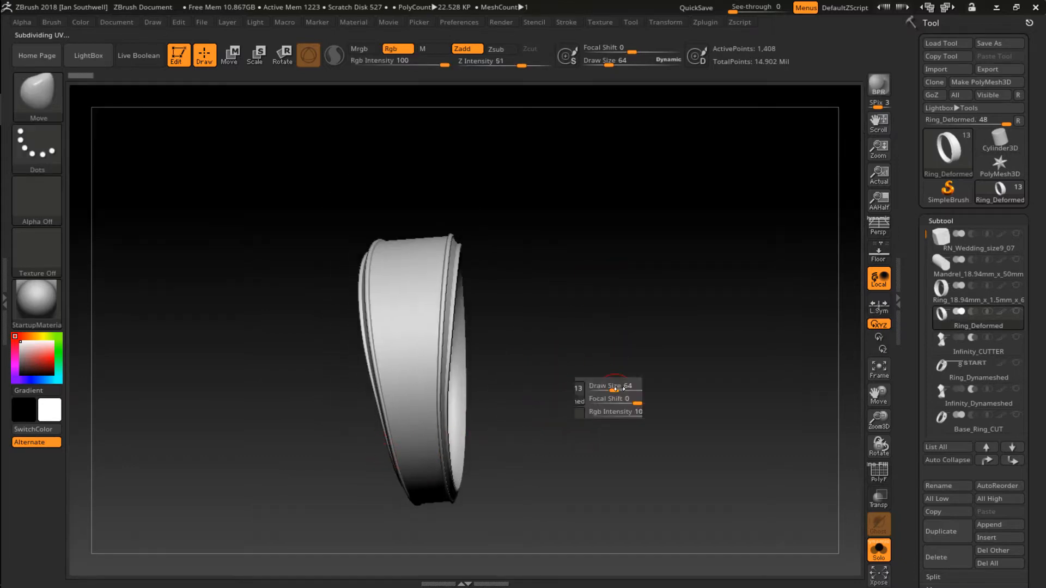
left_click_drag(613, 388, 636, 388)
right_click_drag(537, 365, 620, 353, "alt")
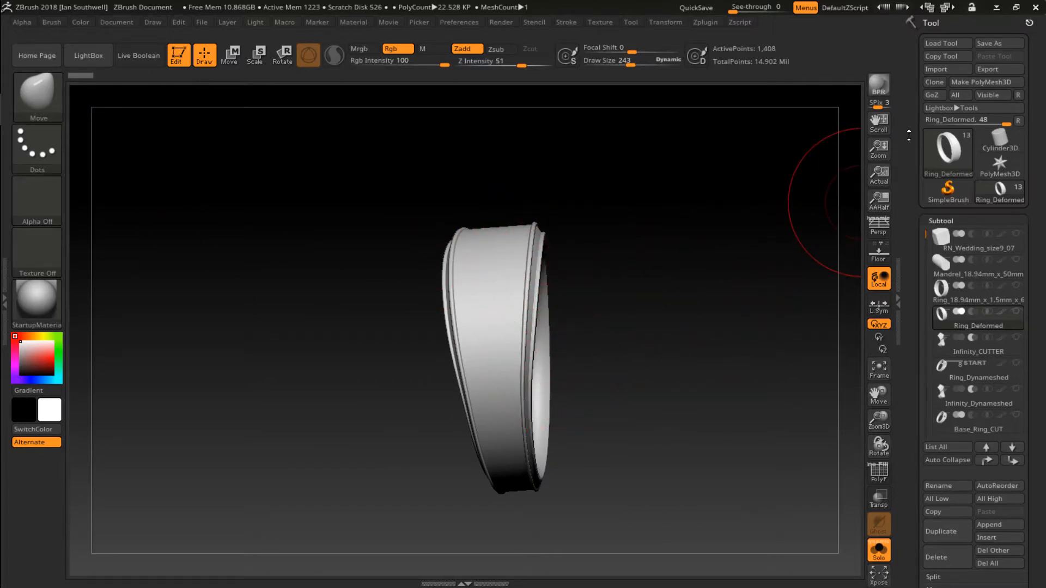
Activate symmetry for the deformed ring and add the X axis to the enabled Z axis.
left_click(667, 23)
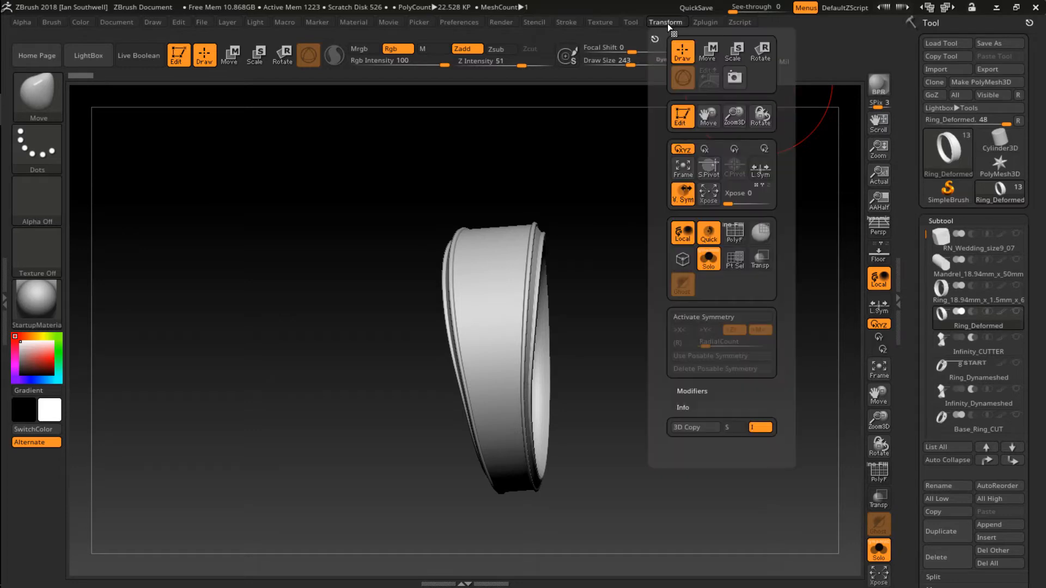
left_click(721, 316)
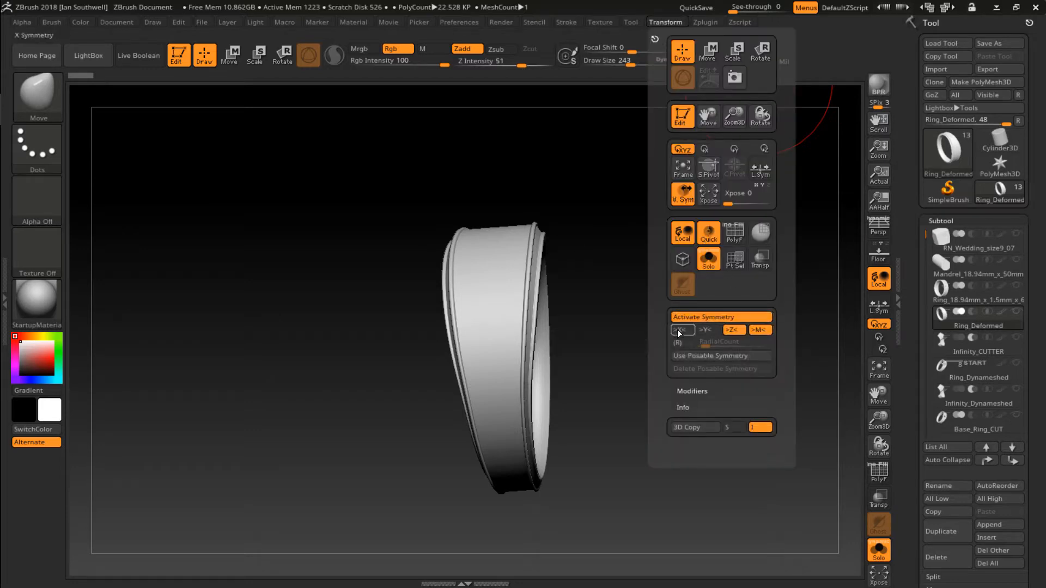
left_click(679, 330)
left_click_drag(607, 288, 586, 275)
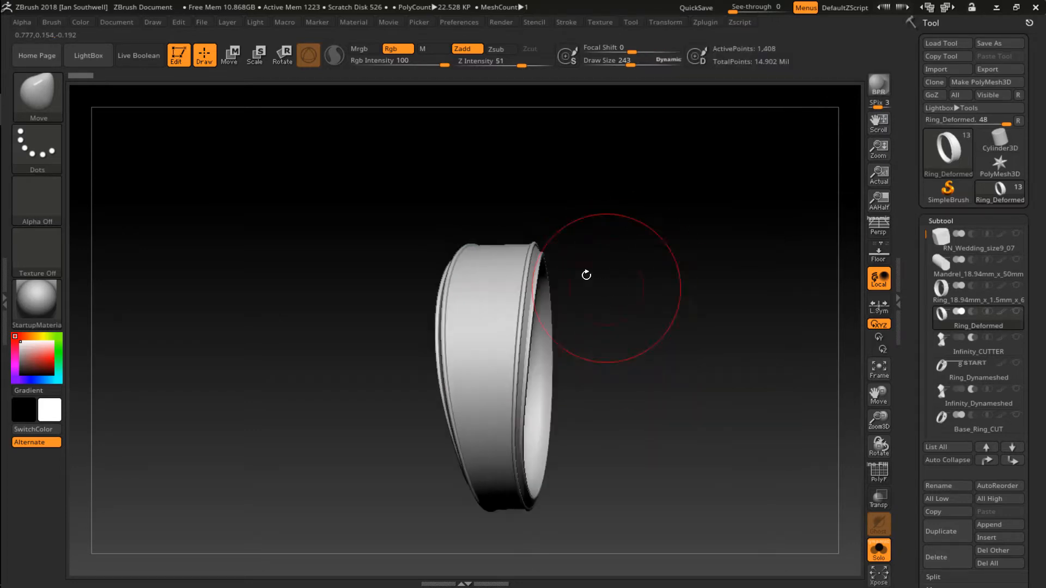
Try pulling the deformed ring's front edge outward with the Move brush, undoing each stroke.
left_click_drag(531, 316, 561, 304)
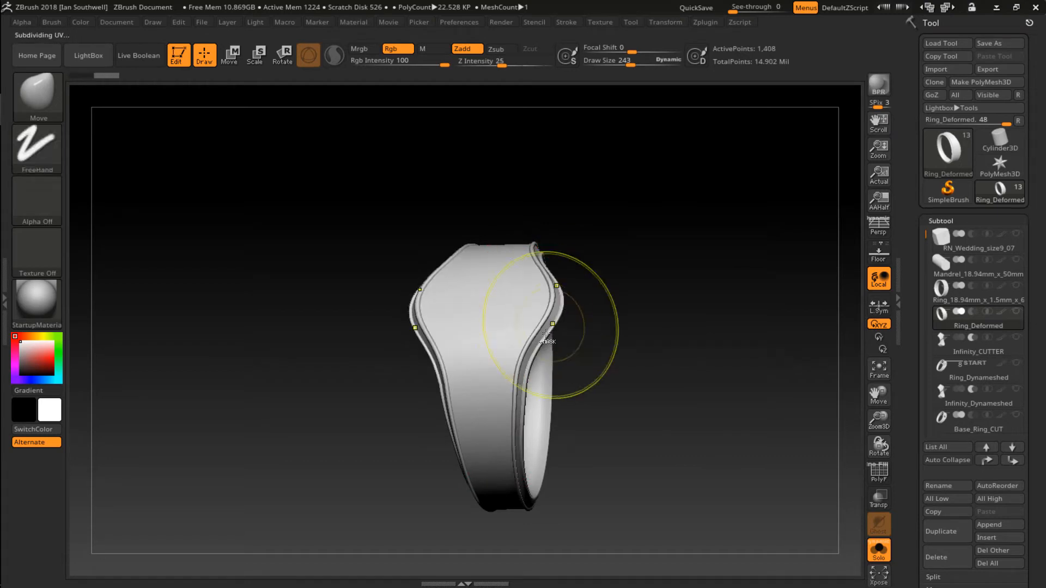
key("ctrl+z")
left_click_drag(515, 354, 537, 346)
key("ctrl+z")
Set the Move brush's draw size to 394, try widening the ring's front and undo the changes.
key("space")
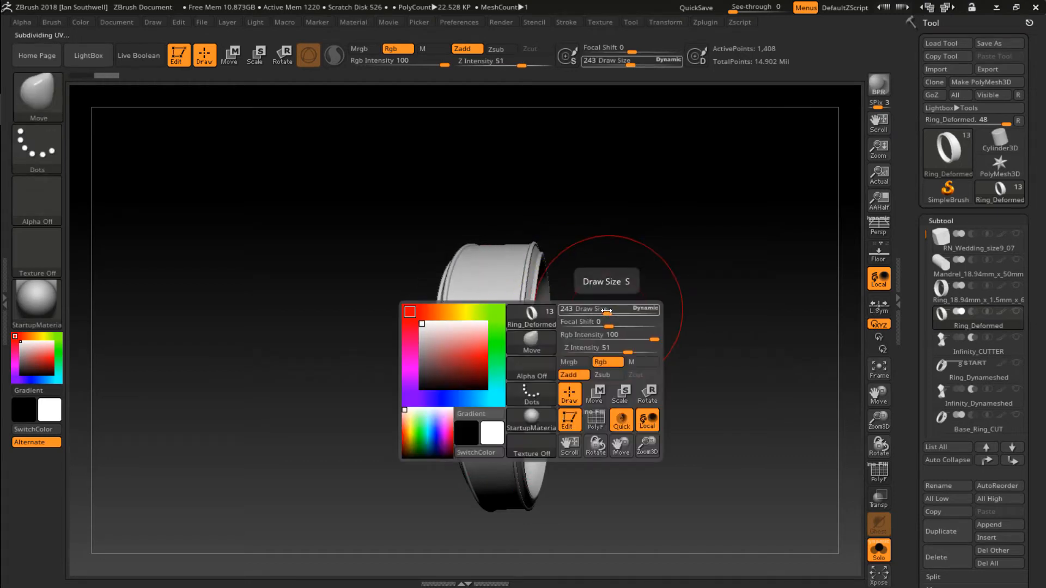
left_click_drag(607, 311, 620, 309)
left_click_drag(526, 306, 556, 306)
mouse_move(665, 338)
left_mouse_down()
mouse_move(646, 299)
mouse_move(667, 378)
mouse_move(656, 273)
left_mouse_up()
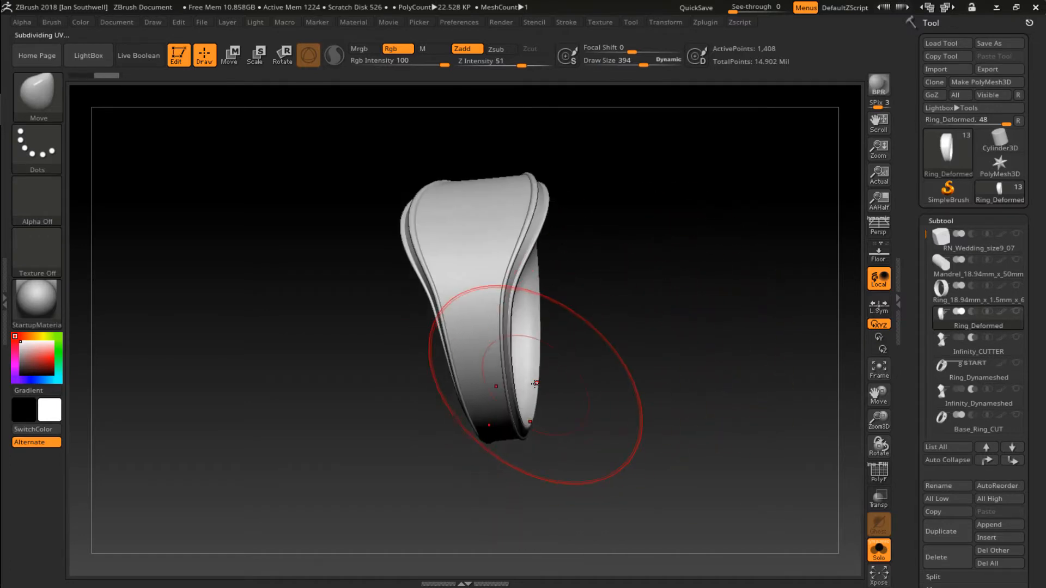
key("ctrl")
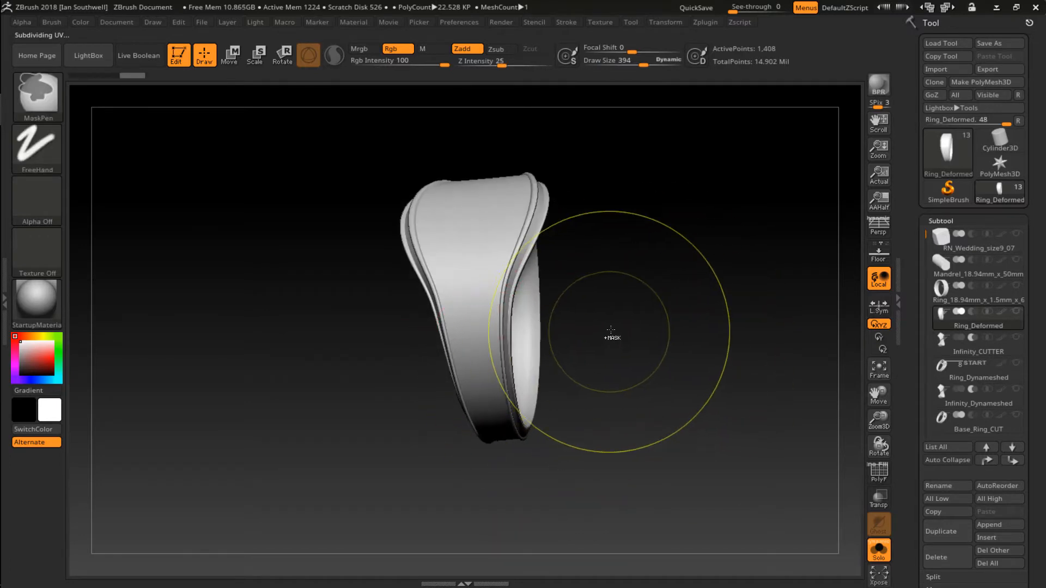
key("ctrl+z")
key("ctrl+z")
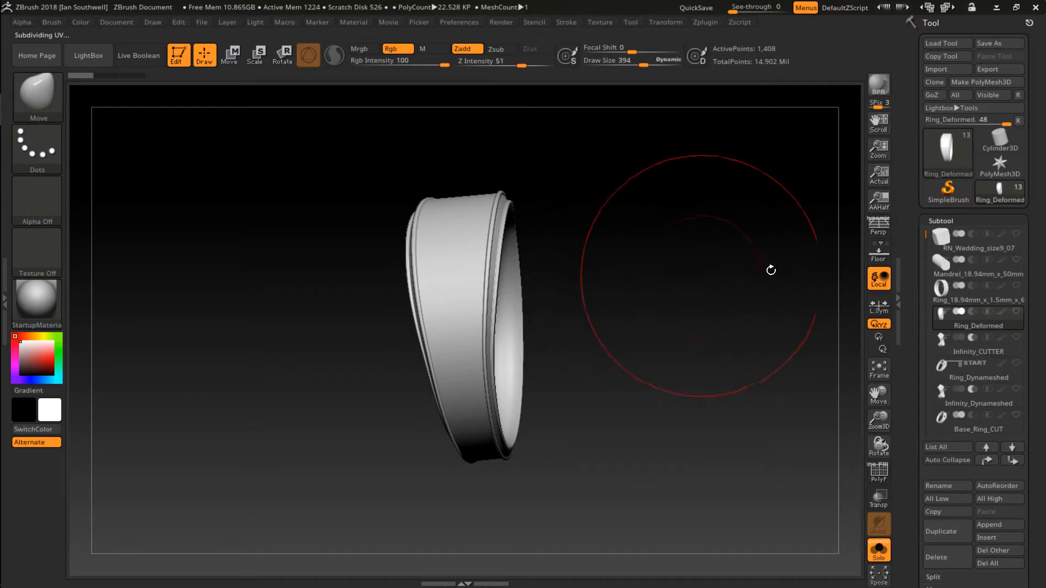
Select the Infinity_CUTTER subtool, make Ring_Deformed visible and leave solo mode to show the cutter in the ring.
left_click(953, 352)
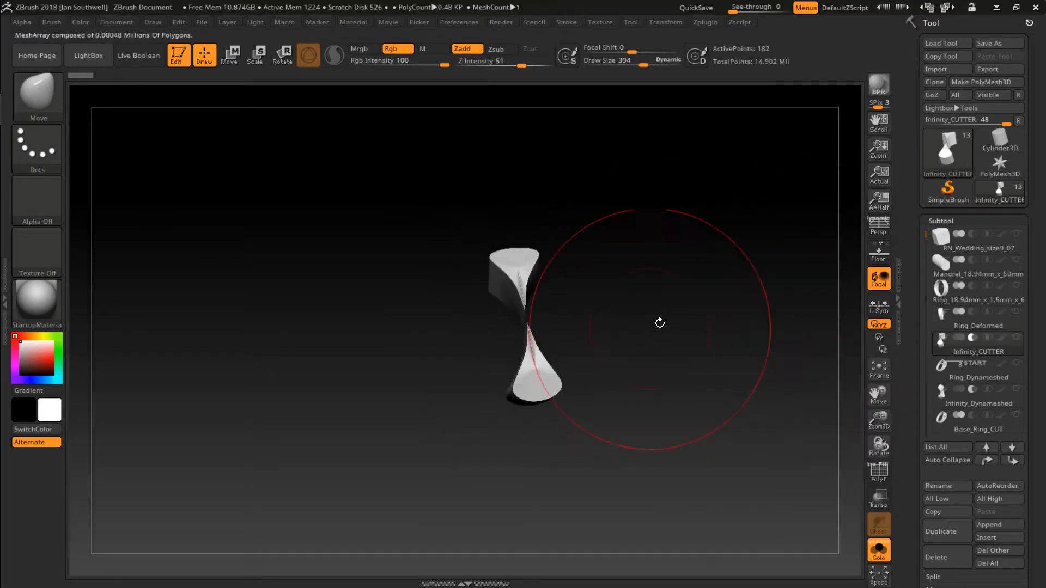
left_click_drag(659, 323, 708, 337)
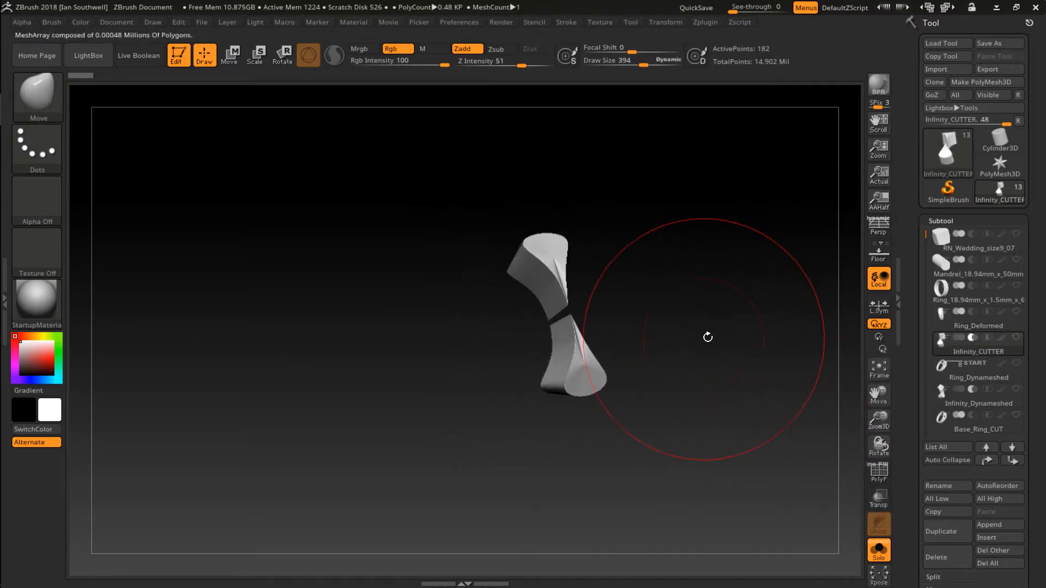
left_click(1016, 311)
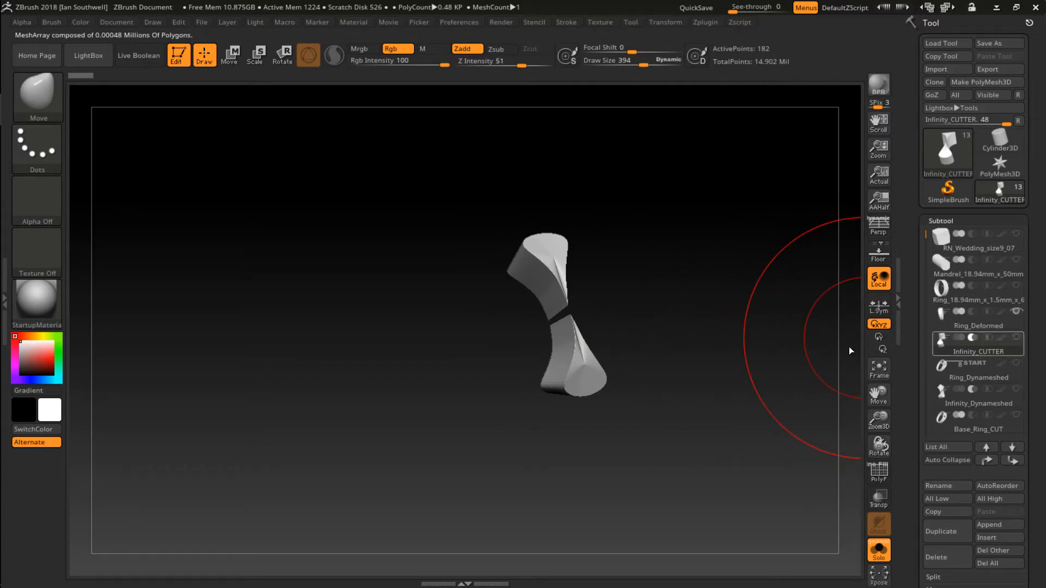
left_click(646, 351)
left_click_drag(696, 332, 639, 327, "alt")
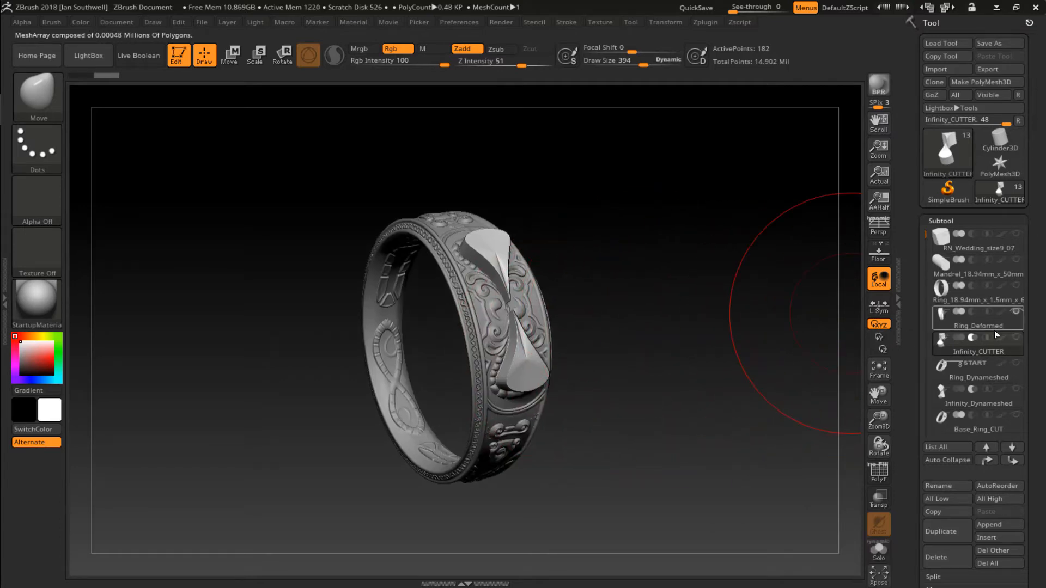
Hide the Inside_Butterfly and WorkingOnInside subtools so only the deformed ring and the infinity cutter are shown.
scroll(1014, 316, "down", 5)
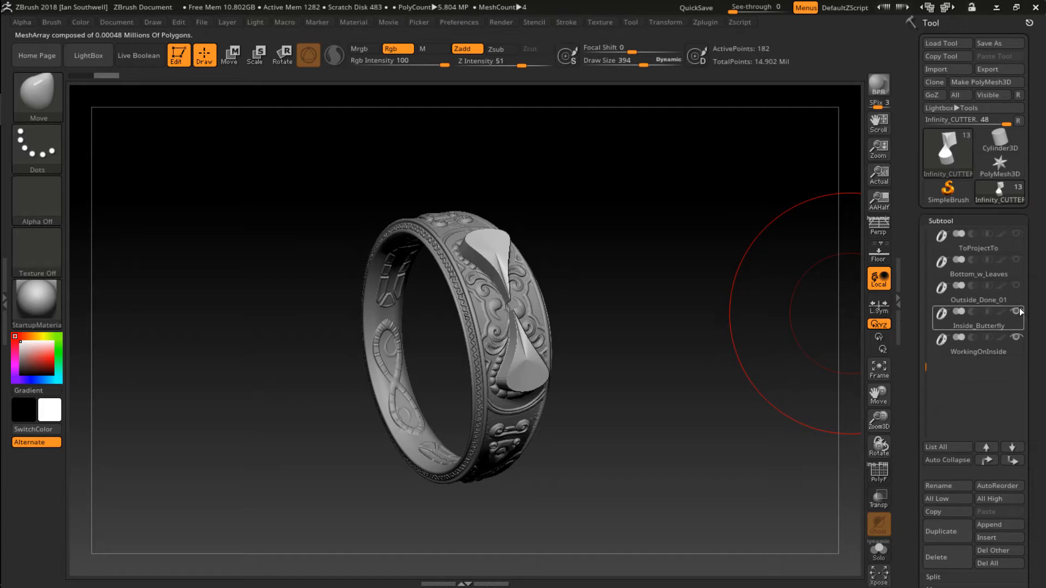
left_click(1017, 312)
left_click(1016, 337)
left_click_drag(672, 334, 672, 296)
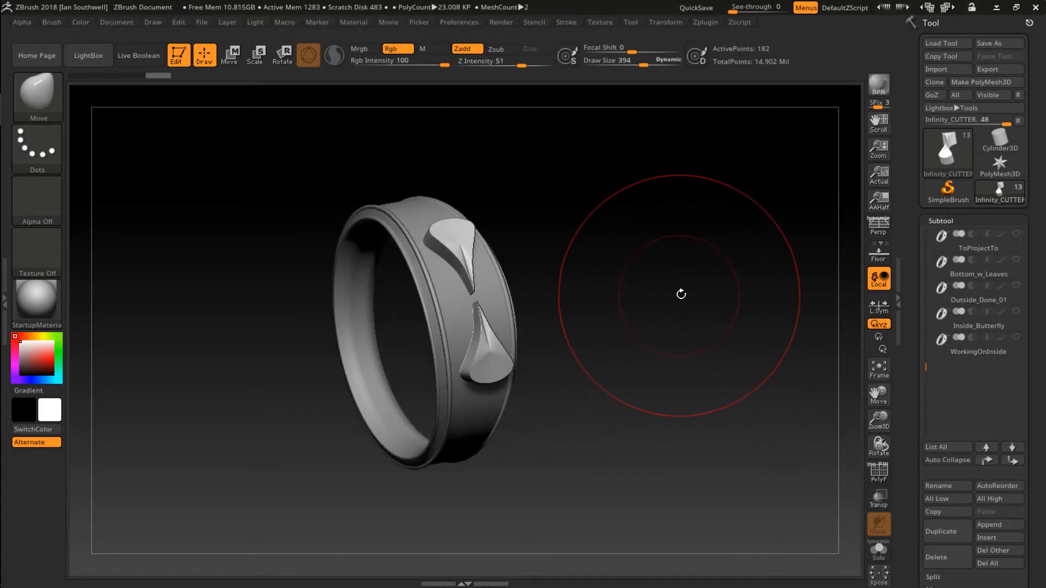
Preview the infinity cutter's subtraction from the deformed ring with Live Boolean, inspect the openings and switch the preview off.
left_click_drag(922, 353, 925, 272)
mouse_move(956, 275)
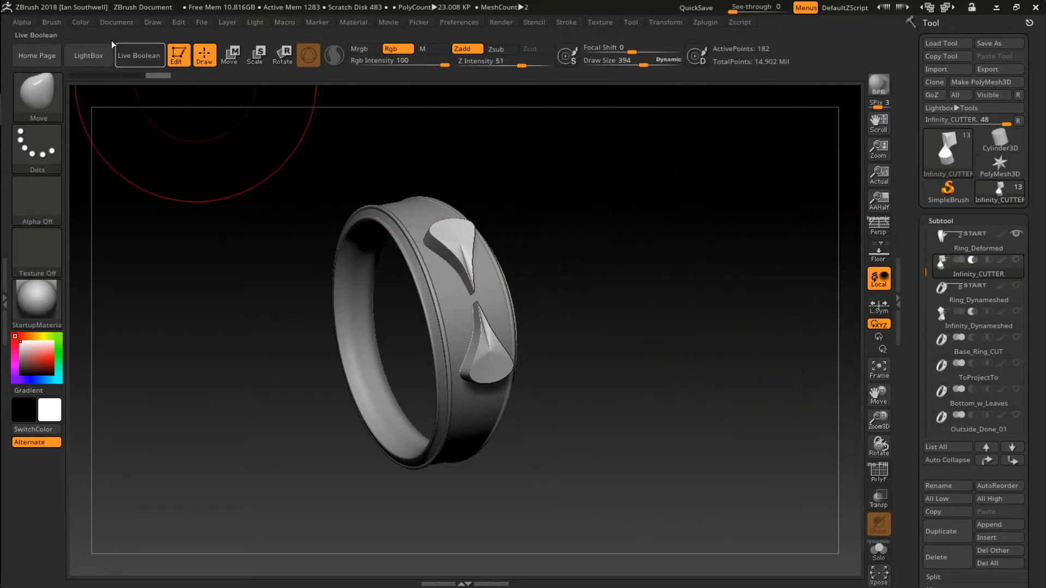
left_click(139, 55)
mouse_move(532, 249)
left_mouse_down()
mouse_move(661, 253)
mouse_move(641, 265)
mouse_move(610, 255)
mouse_move(607, 264)
mouse_move(656, 238)
left_mouse_up()
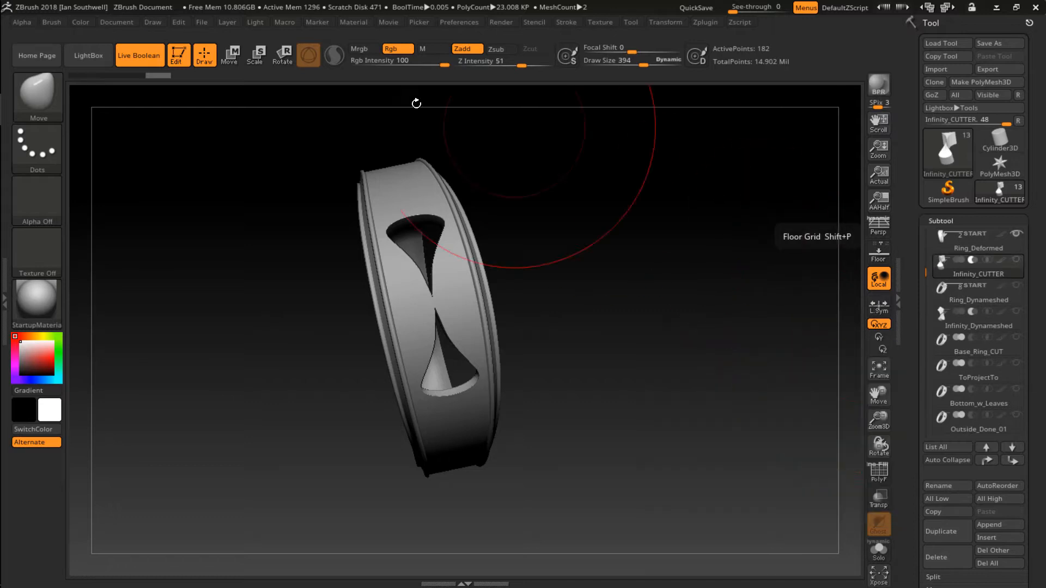
left_click(138, 55)
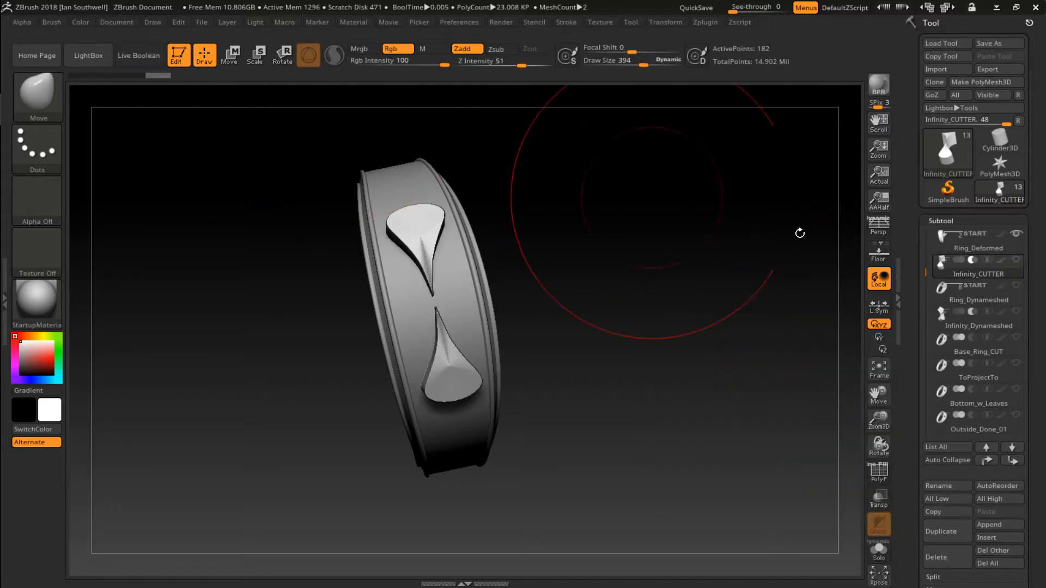
Select the Ring_Dynameshed subtool, set the brush draw size to 151 and bring the ring closer.
left_click(984, 299)
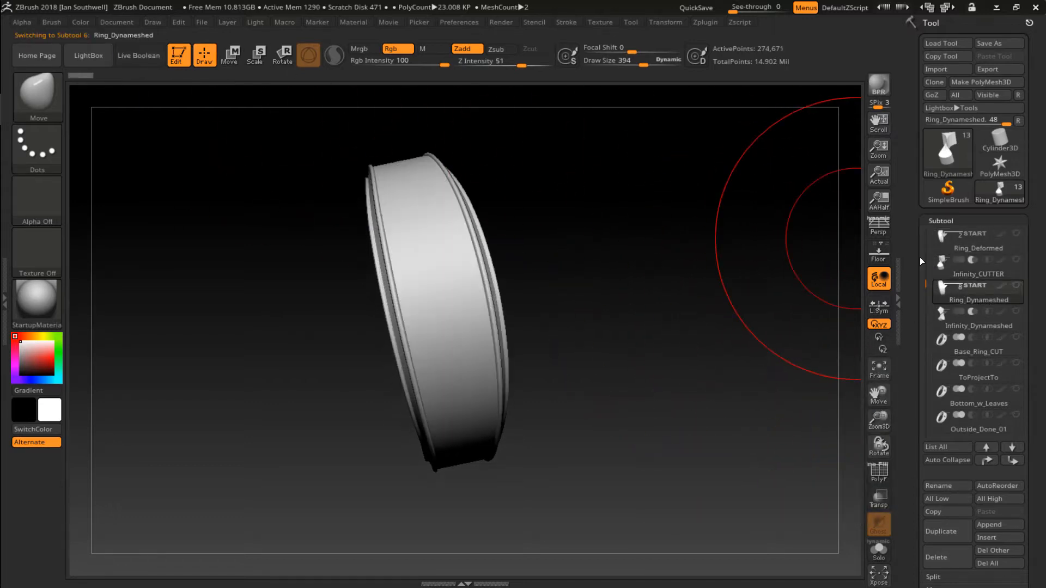
key("space")
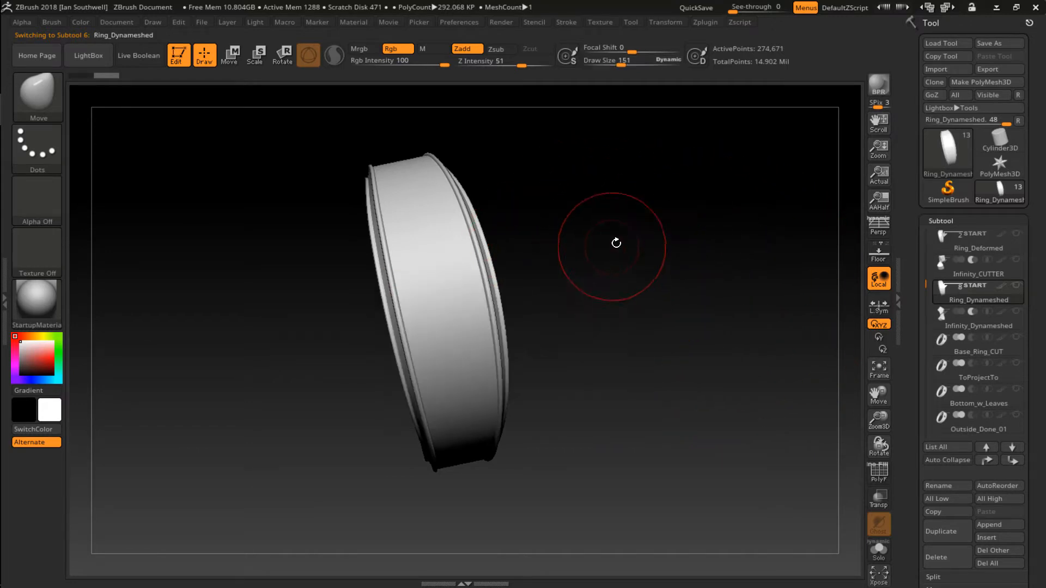
mouse_move(614, 241)
left_mouse_down()
mouse_move(614, 269)
mouse_move(640, 216)
left_mouse_up()
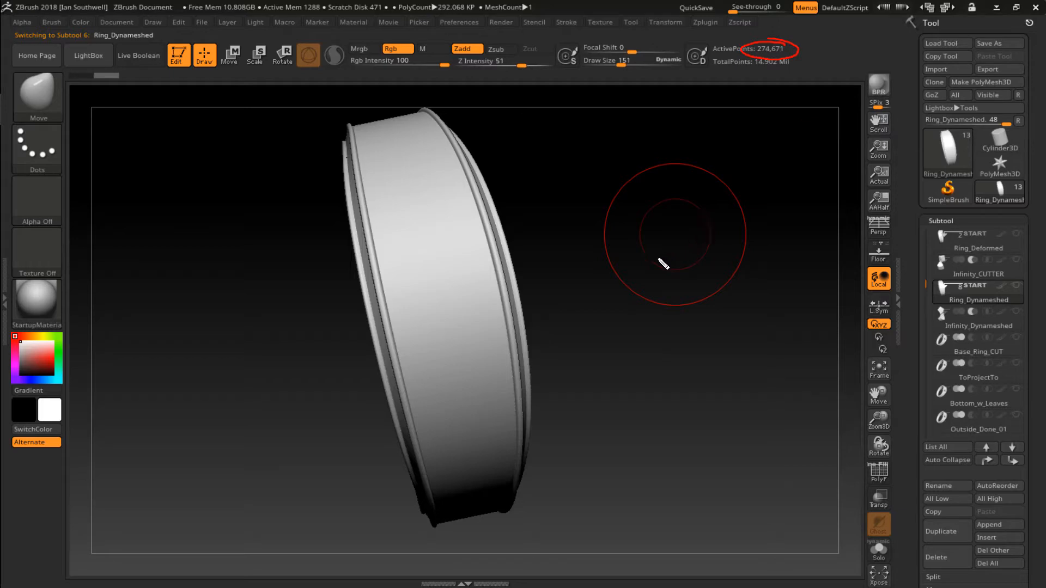
Turn on PolyFrame to examine the dynameshed ring's mesh density and set the draw size to 54.
left_click_drag(565, 275, 607, 276)
key("shift+f")
mouse_move(712, 260)
left_mouse_down()
mouse_move(612, 227)
mouse_move(708, 245)
mouse_move(548, 245)
left_mouse_up()
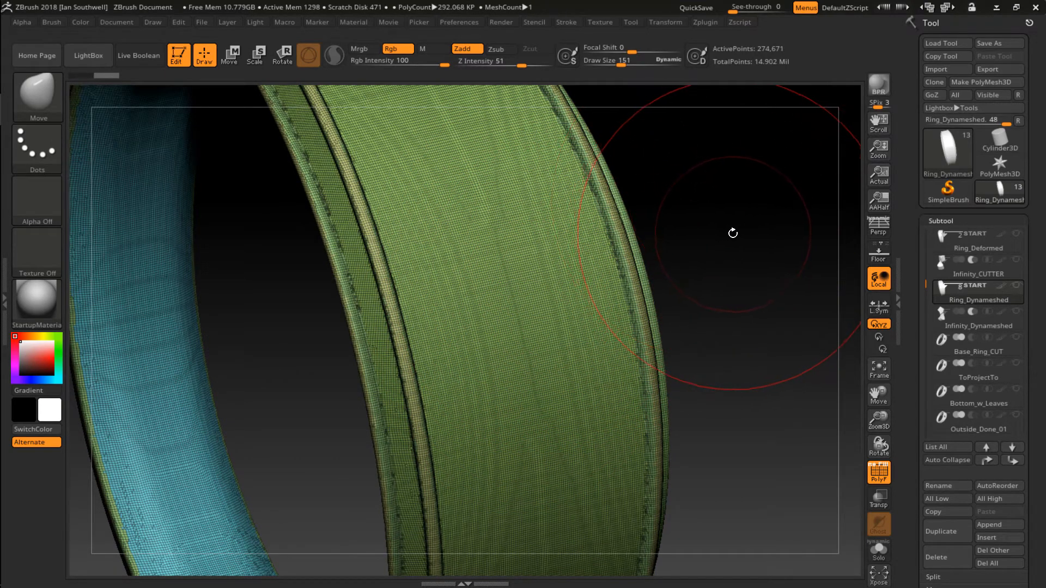
left_click_drag(736, 278, 700, 168, "alt")
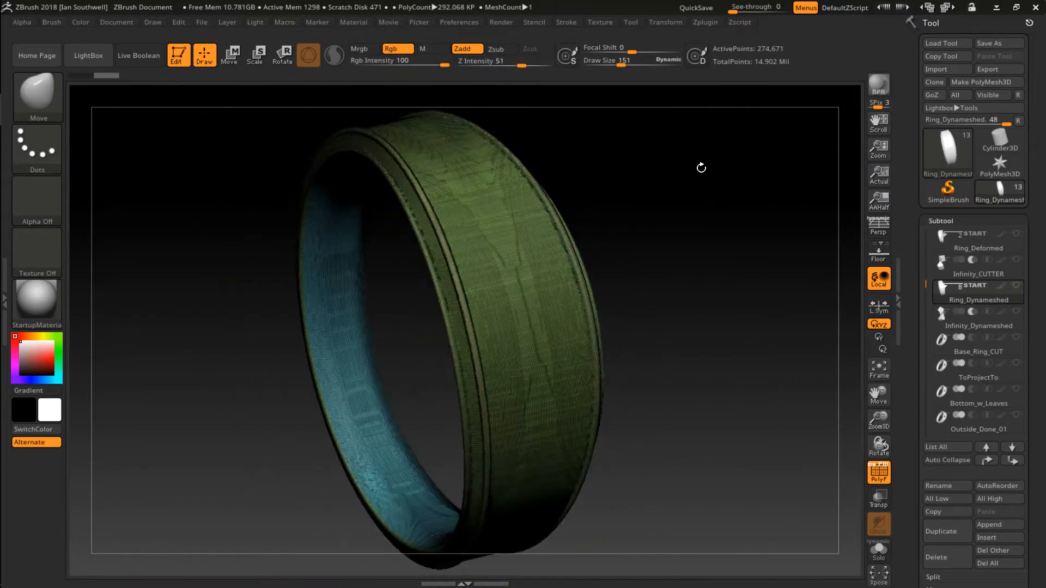
mouse_move(678, 294)
left_mouse_down("alt")
mouse_move(677, 243)
mouse_move(688, 238)
mouse_move(679, 238)
mouse_move(736, 256)
left_mouse_up("alt")
key("space")
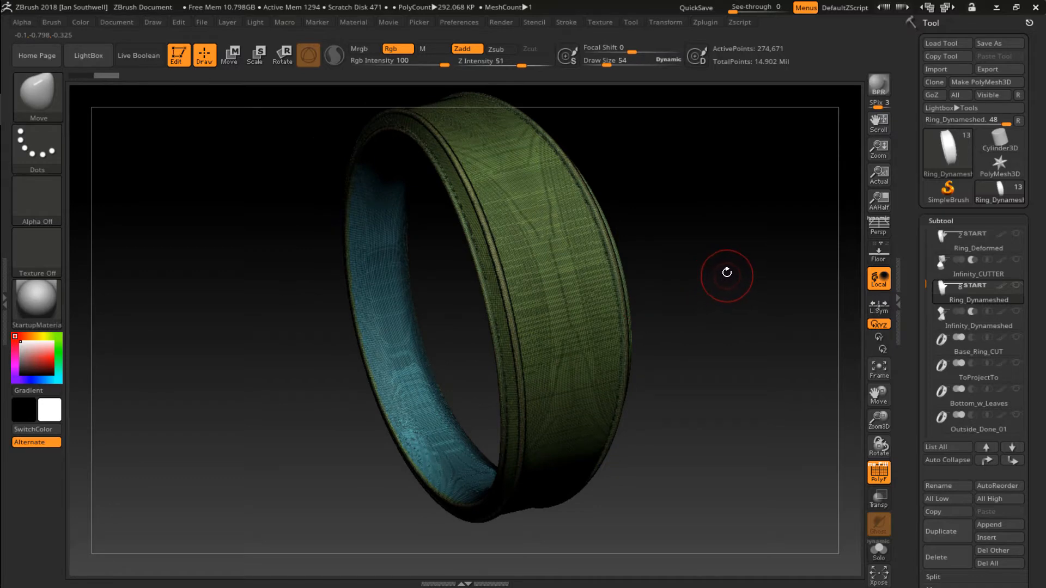
left_click_drag(707, 287, 687, 285)
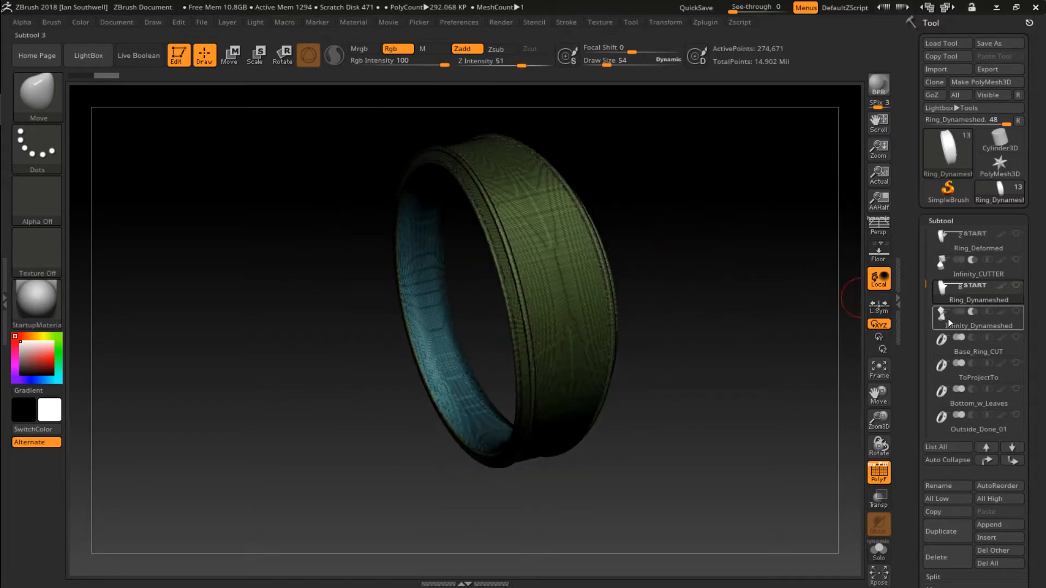
Select the Base_Ring_CUT subtool and display its polygroup colours without the wireframe lines.
left_click(959, 352)
left_click_drag(754, 318, 737, 302, "alt")
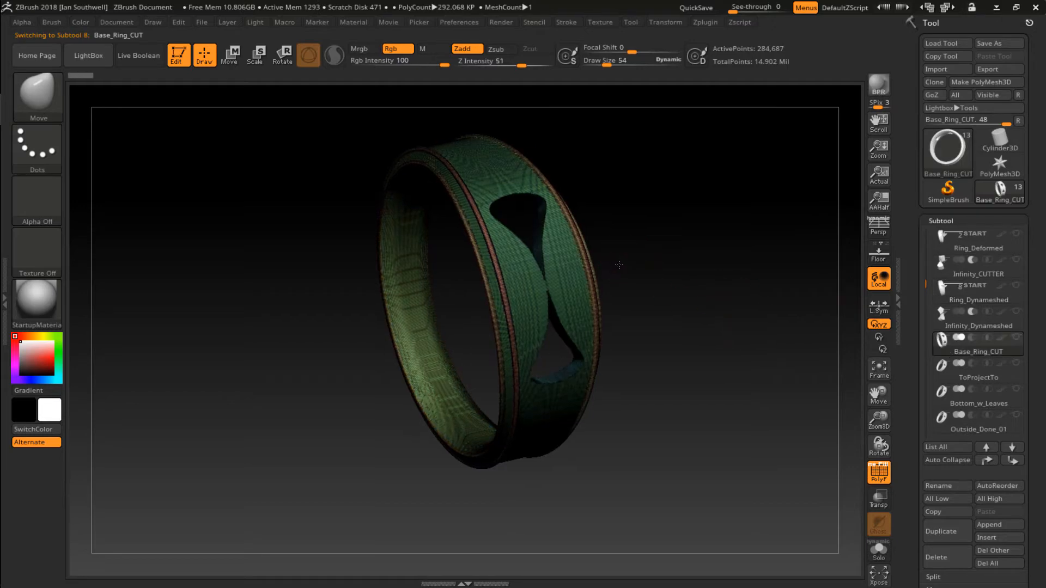
left_click_drag(619, 263, 830, 269, "alt")
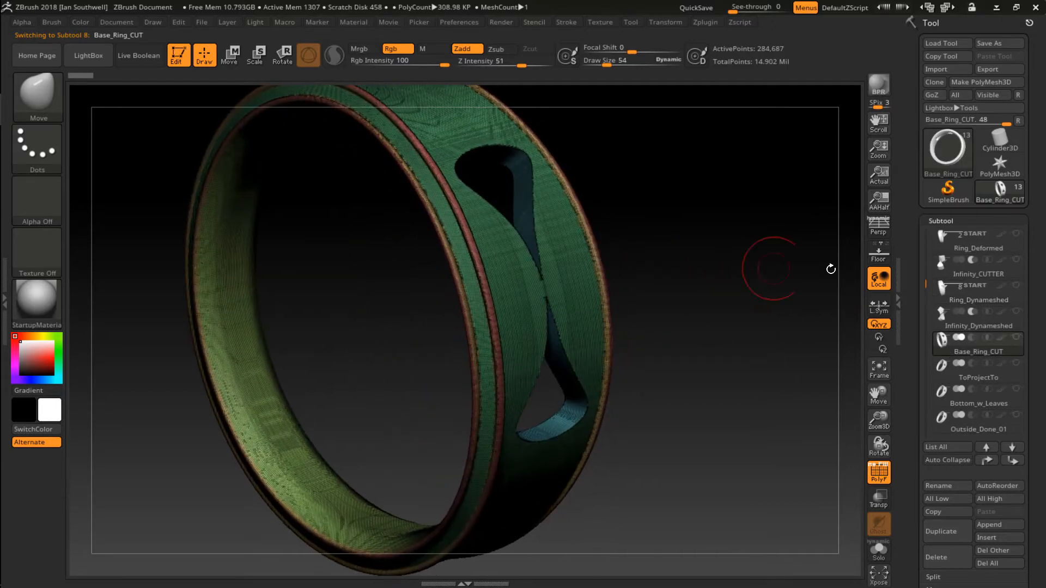
left_click(874, 471)
left_click_drag(720, 343, 699, 281)
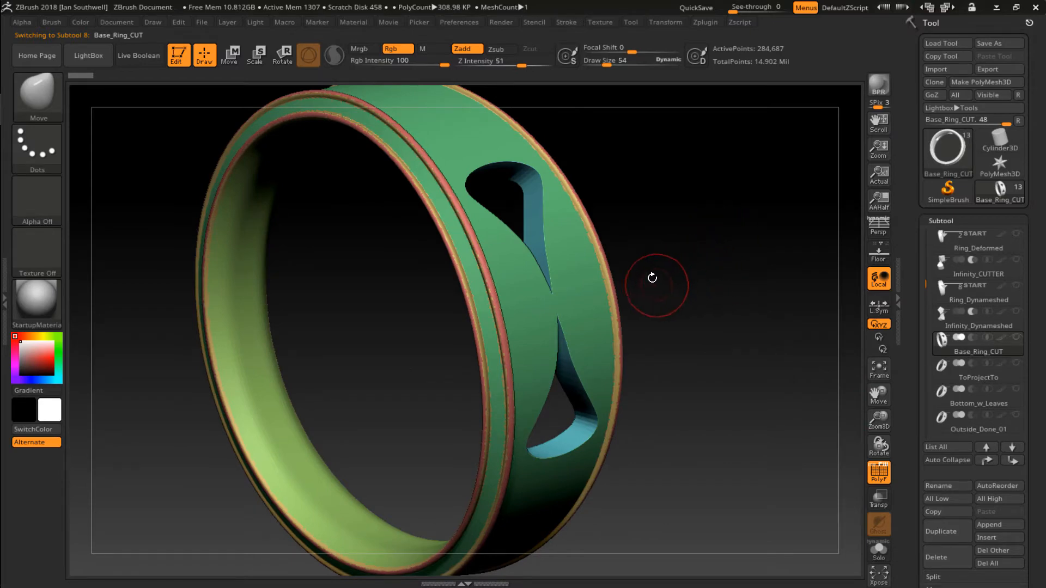
Hide the cut ring's green polygroups, mask the remaining rails and opening walls, and show the whole ring again.
left_click_drag(651, 278, 726, 279, "alt")
right_click_drag(726, 279, 588, 277)
key("ctrl+shift")
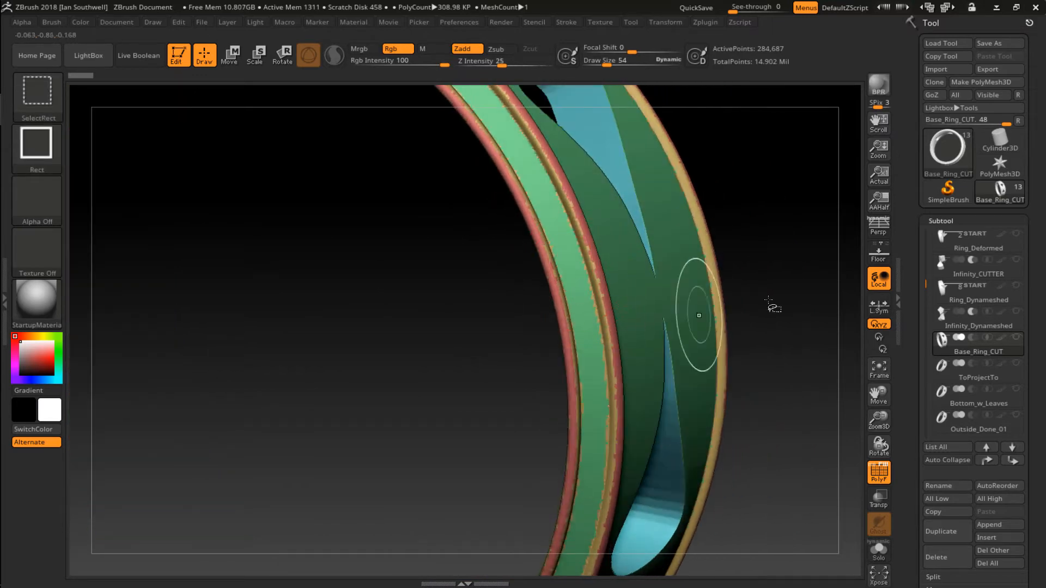
left_click(585, 300, "ctrl+shift")
left_click_drag(808, 227, 802, 367, "ctrl+shift")
left_click(795, 308, "ctrl+shift")
key("ctrl+z")
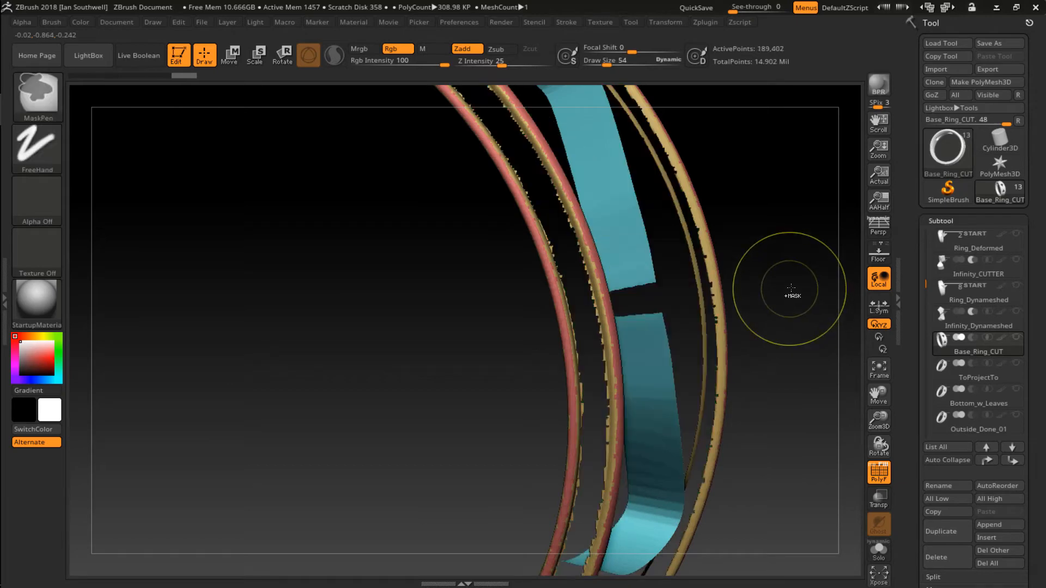
left_click(791, 290, "ctrl")
left_click(800, 287, "ctrl+shift")
mouse_move(787, 287)
left_mouse_down()
mouse_move(754, 252)
mouse_move(664, 255)
left_mouse_up()
left_click_drag(484, 278, 596, 264)
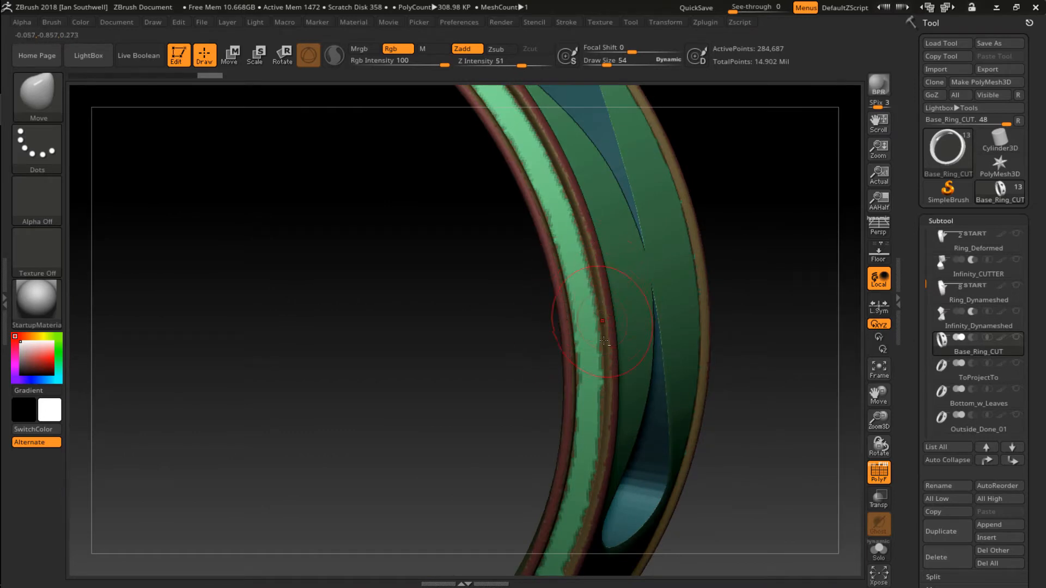
Select the ToProjectTo subtool and turn off PolyFrame to show the ornate ring in its plain material.
left_click_drag(730, 338, 762, 283, "alt")
left_click_drag(849, 278, 765, 289)
left_click(958, 377)
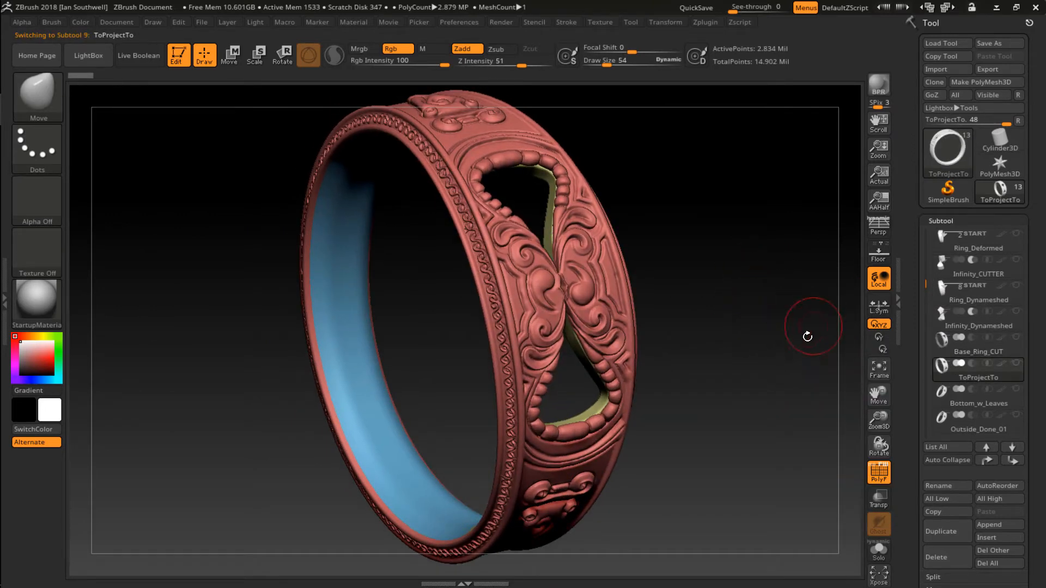
left_click(872, 466)
left_click(875, 477)
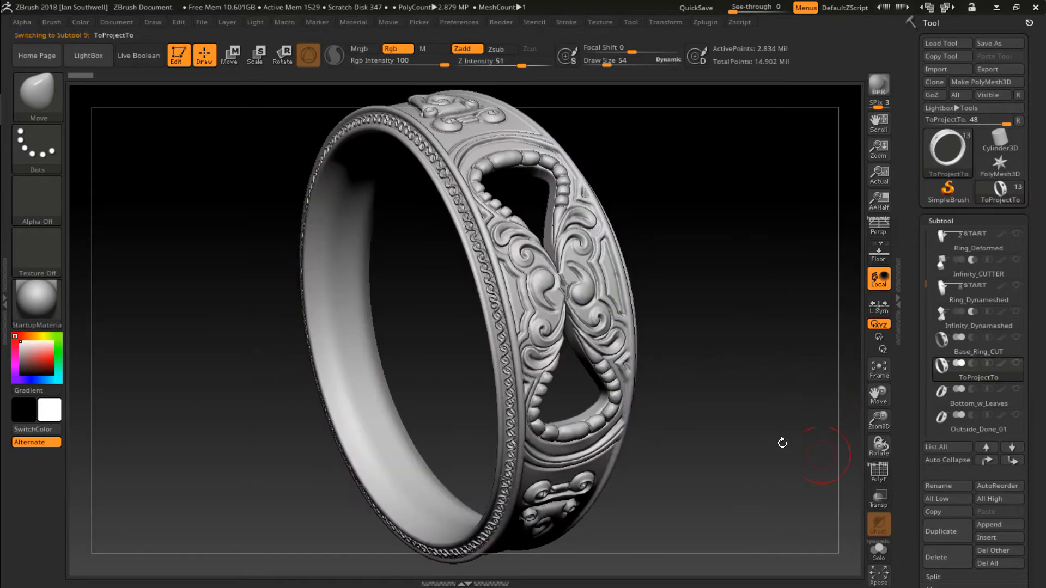
Examine the braided edge pattern, the scroll ornament and the beaded openings of the ToProjectTo ring up close.
left_click_drag(725, 302, 719, 273)
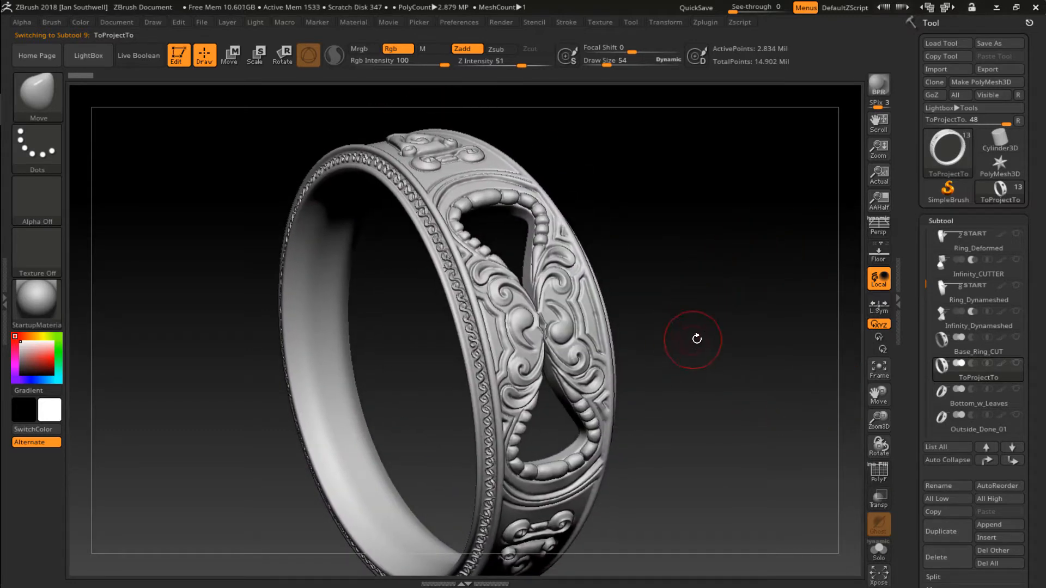
mouse_move(697, 365)
left_mouse_down()
mouse_move(682, 333)
mouse_move(710, 296)
mouse_move(685, 427)
mouse_move(789, 376)
left_mouse_up()
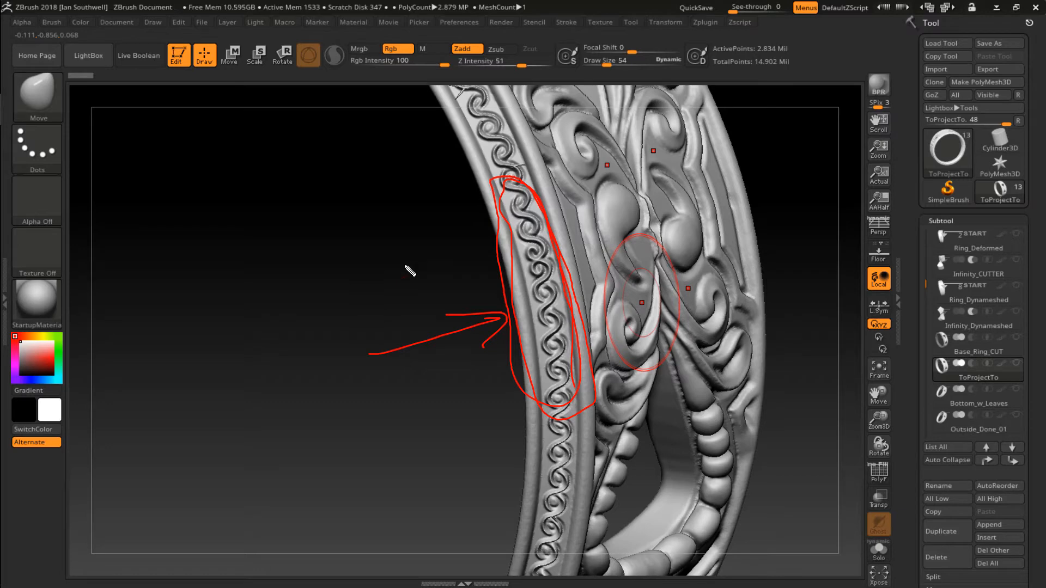
key("Escape")
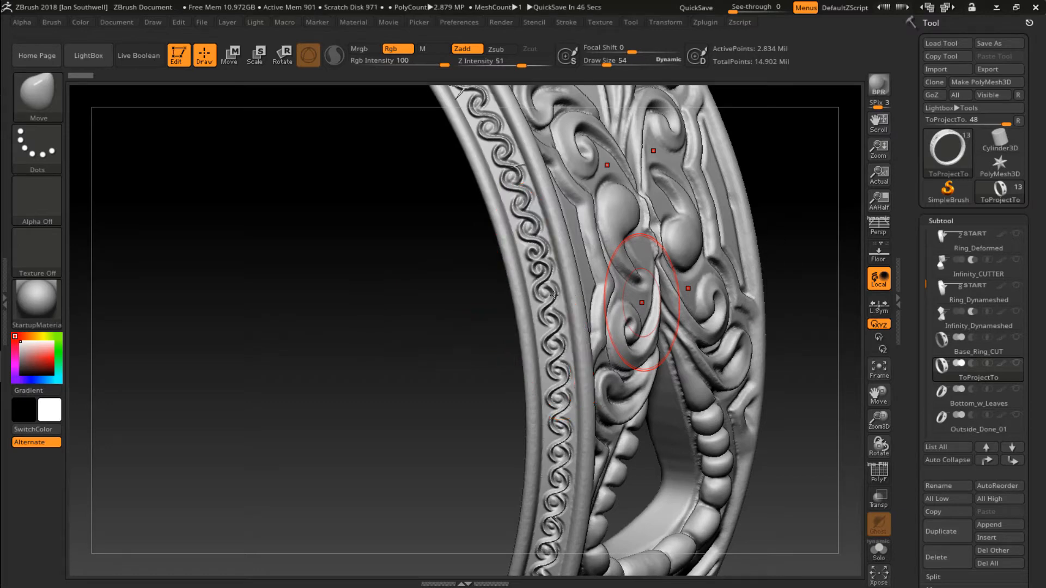
left_click_drag(765, 403, 701, 304)
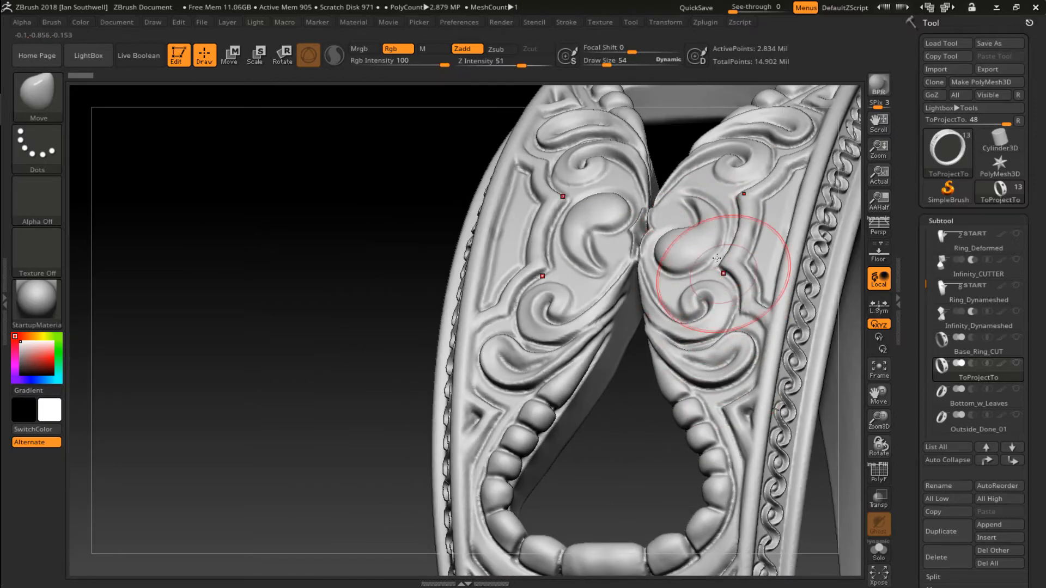
mouse_move(703, 272)
right_mouse_down()
mouse_move(702, 212)
mouse_move(564, 171)
mouse_move(471, 202)
right_mouse_up()
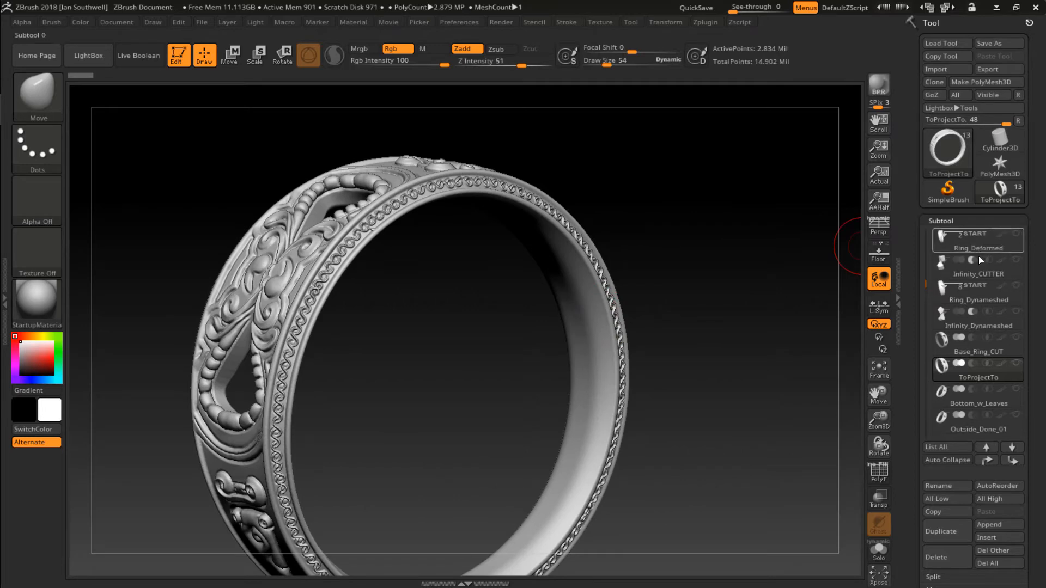
Select the Ring_Dynameshed subtool, try a Move brush stroke on its outer face and undo it.
left_click(967, 299)
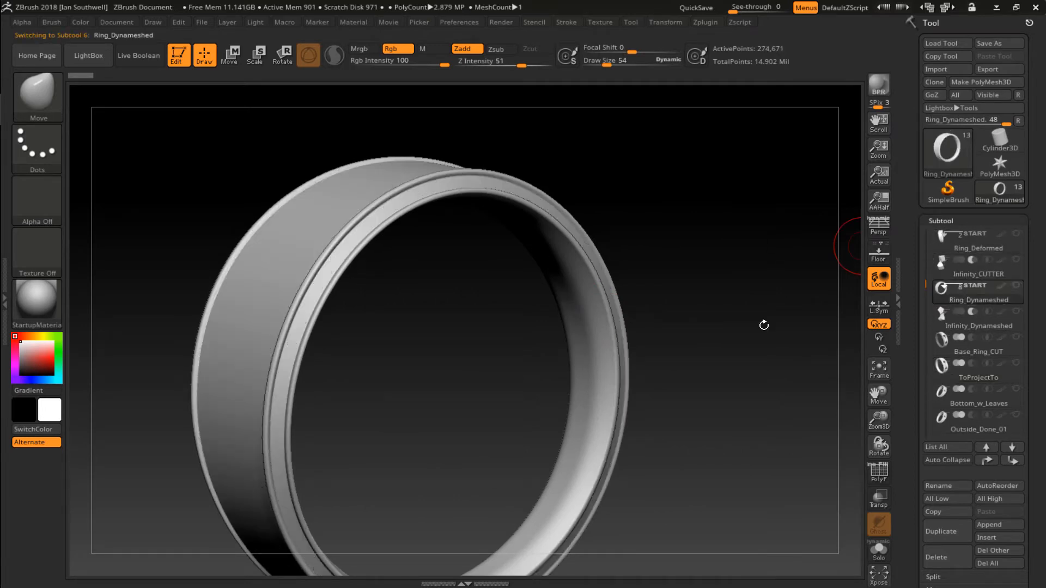
right_click_drag(520, 303, 613, 319, "alt")
right_click_drag(592, 244, 517, 226, "alt")
mouse_move(562, 235)
left_mouse_down()
mouse_move(589, 269)
mouse_move(560, 296)
left_mouse_up()
key("ctrl+z")
Choose the ClayBuildup brush, try sculpting an infinity shape on the ring's outer face and undo the strokes.
key("b")
key("c")
key("b")
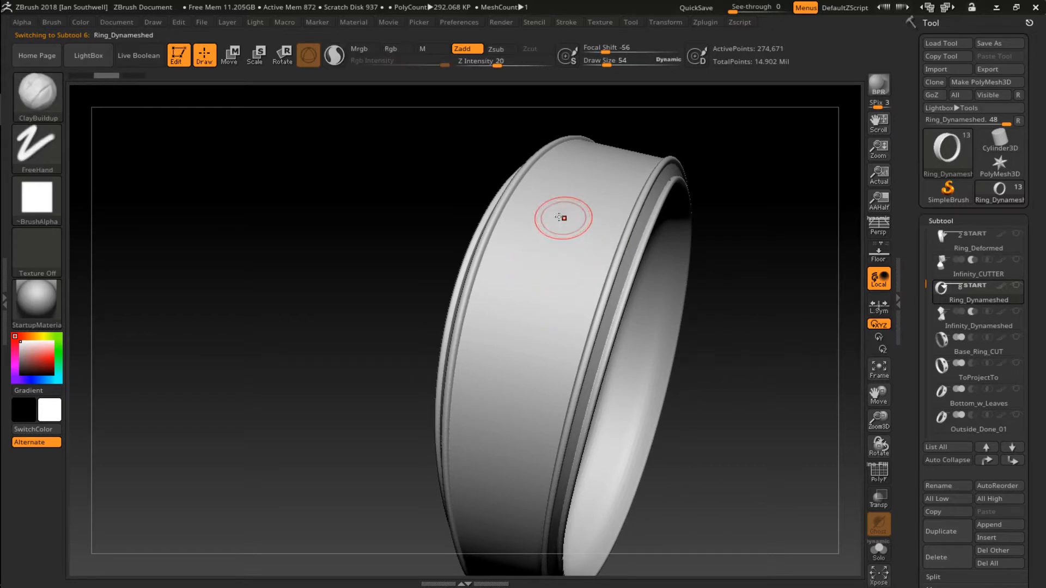
mouse_move(564, 218)
left_mouse_down()
mouse_move(583, 265)
mouse_move(527, 367)
left_mouse_up()
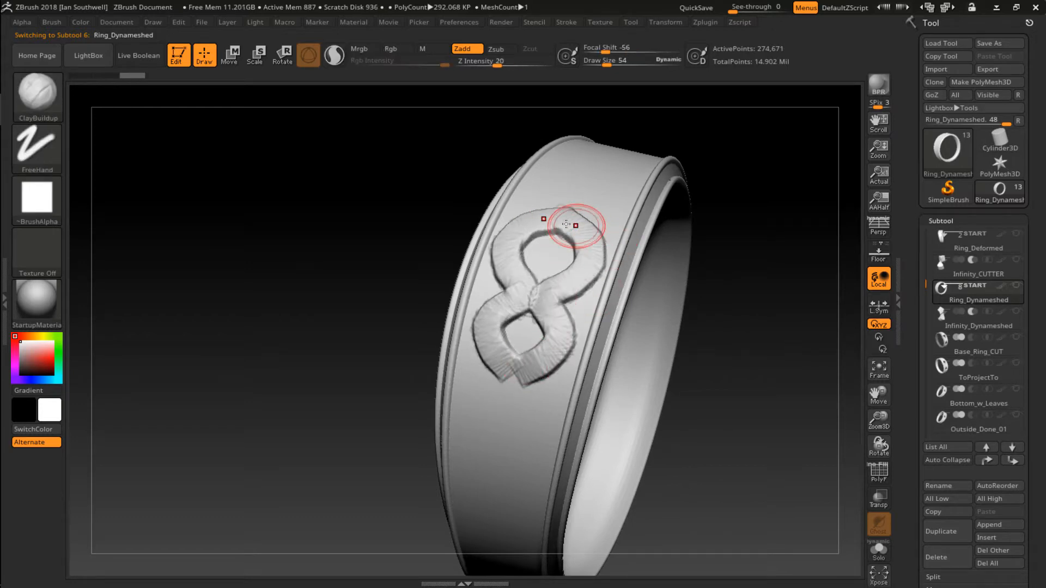
key("ctrl+z")
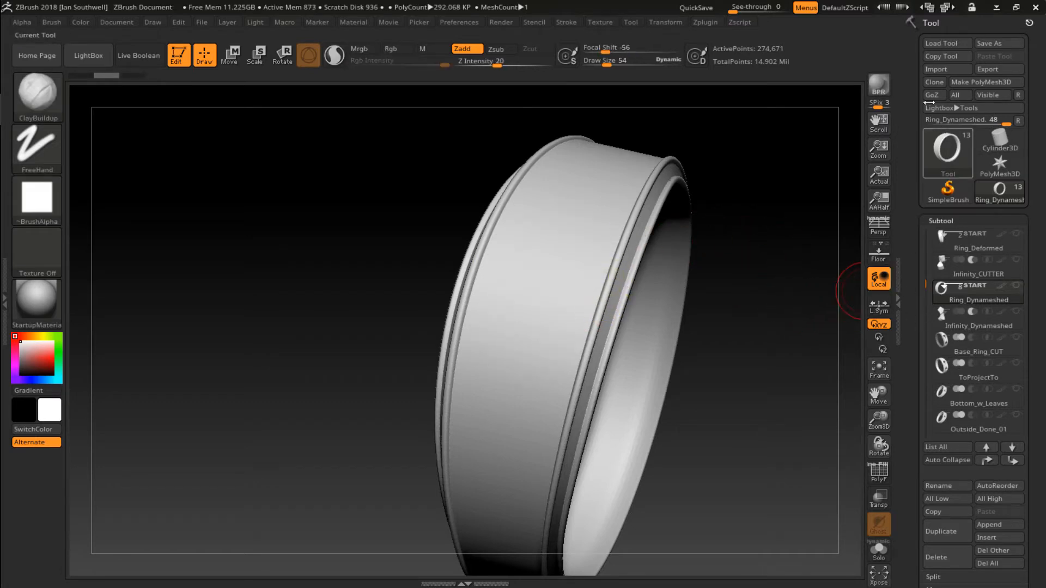
Set radial symmetry about the Y axis with a radial count of 2 and sculpt opposing ClayBuildup curves on the ring's outer face.
left_click(931, 24)
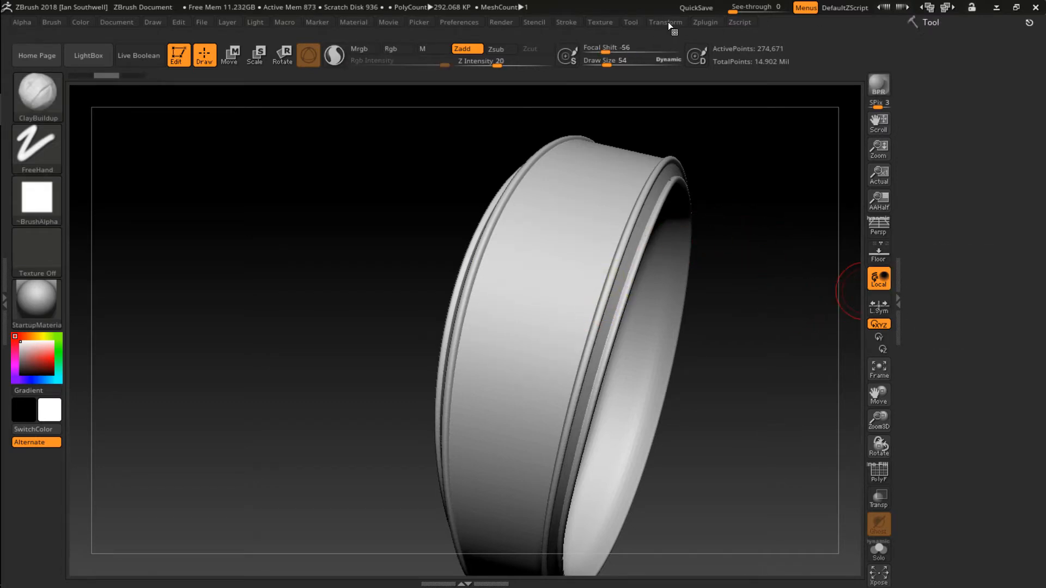
left_click(668, 21)
left_click(654, 34)
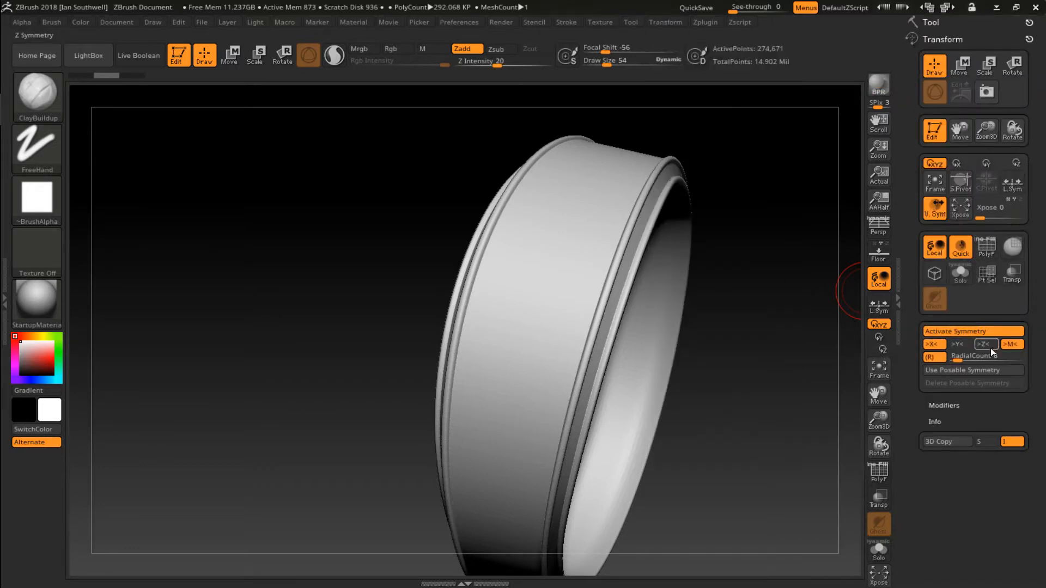
left_click_drag(959, 357, 933, 349)
left_click(962, 345)
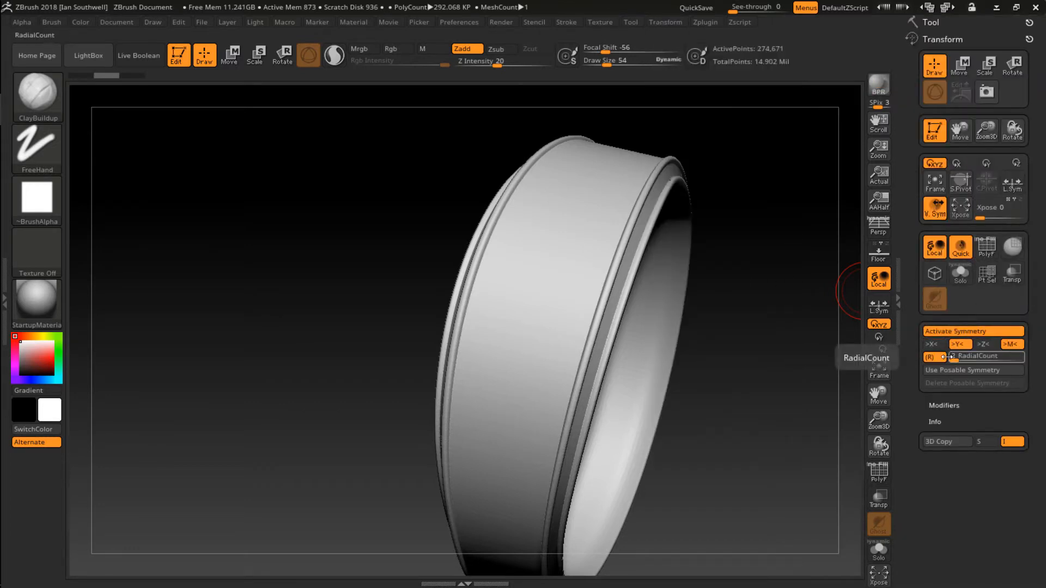
mouse_move(563, 220)
left_mouse_down()
mouse_move(582, 225)
mouse_move(585, 271)
mouse_move(556, 295)
mouse_move(591, 235)
mouse_move(558, 216)
left_mouse_up()
left_click_drag(741, 286, 593, 316)
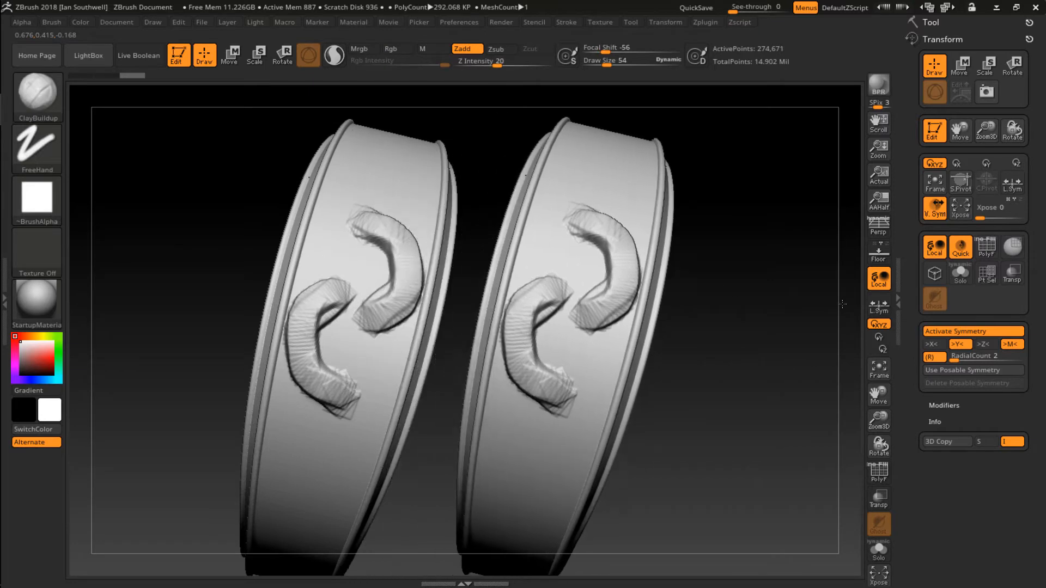
Select the Outside_Done_01 subtool and examine the scrolls where the two beaded openings meet.
left_click(936, 22)
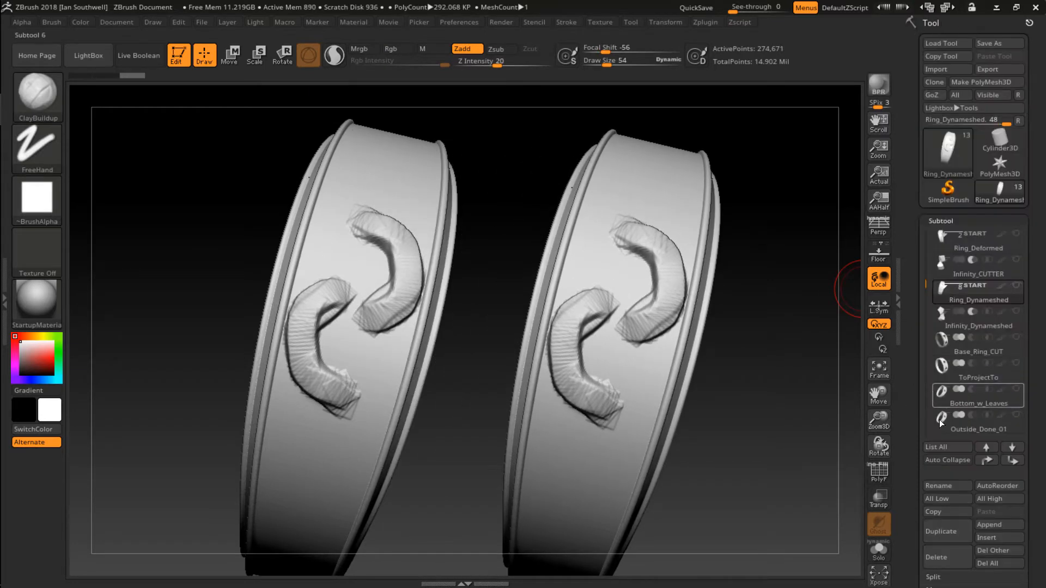
left_click(963, 429)
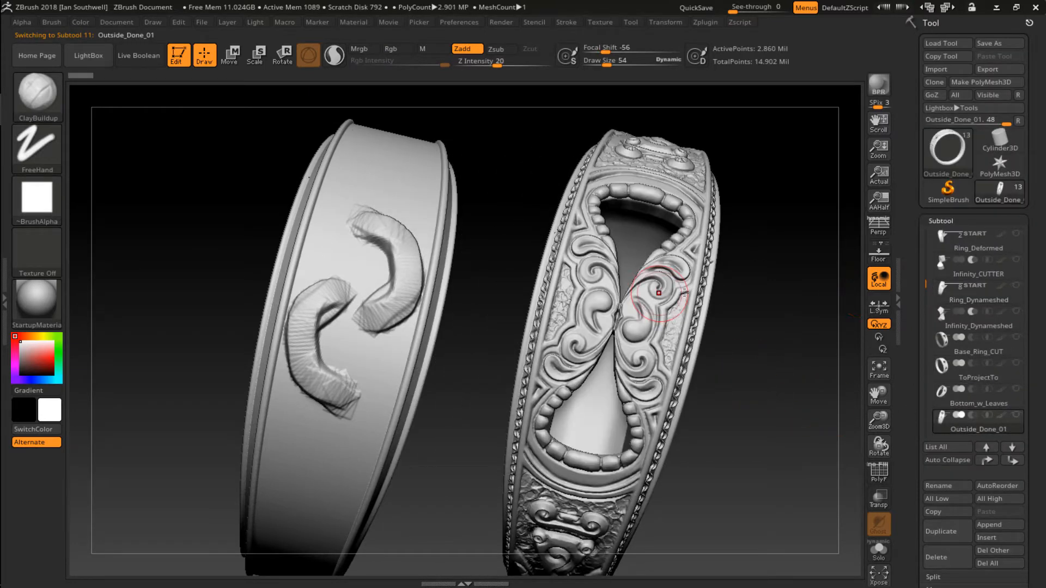
left_click_drag(592, 309, 583, 339)
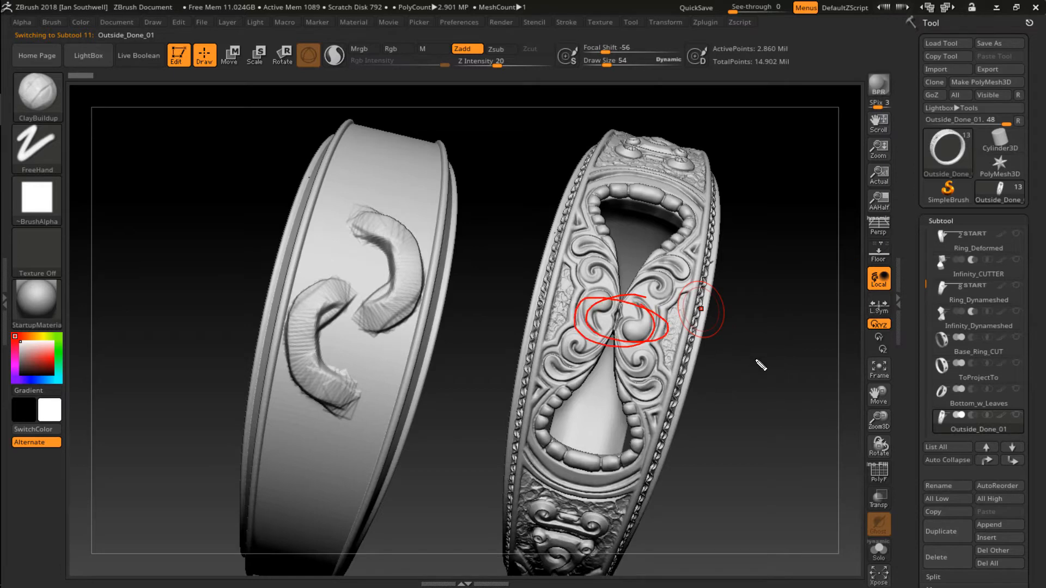
key("Escape")
Examine the spiral inside the triangular motif and the teardrop swirl along the Outside_Done_01 band.
mouse_move(733, 441)
left_mouse_down()
mouse_move(740, 398)
mouse_move(784, 428)
mouse_move(614, 341)
left_mouse_up()
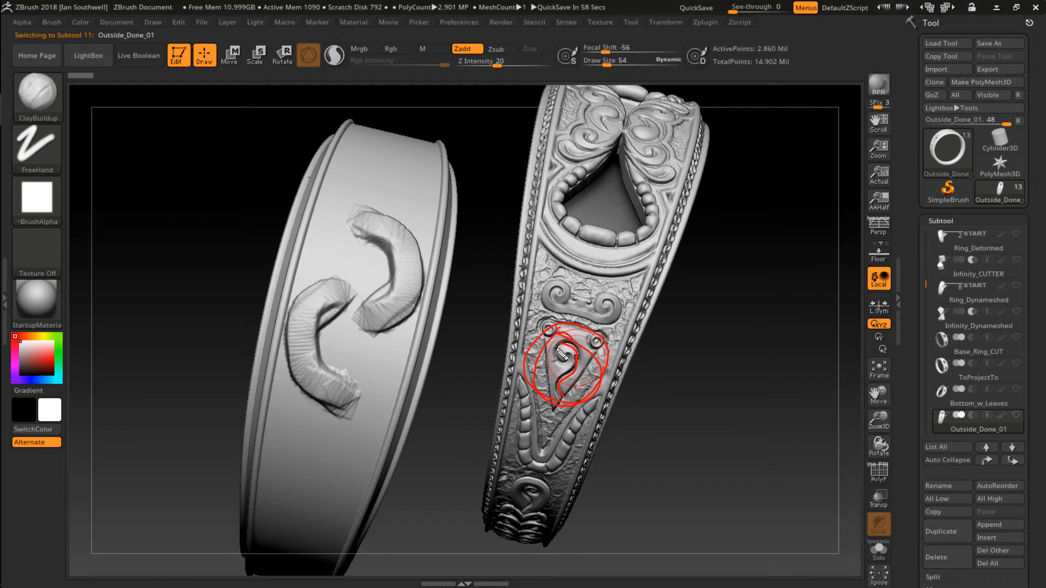
key("Escape")
mouse_move(712, 357)
left_mouse_down()
mouse_move(621, 337)
mouse_move(757, 259)
mouse_move(750, 247)
left_mouse_up()
key("ctrl+2")
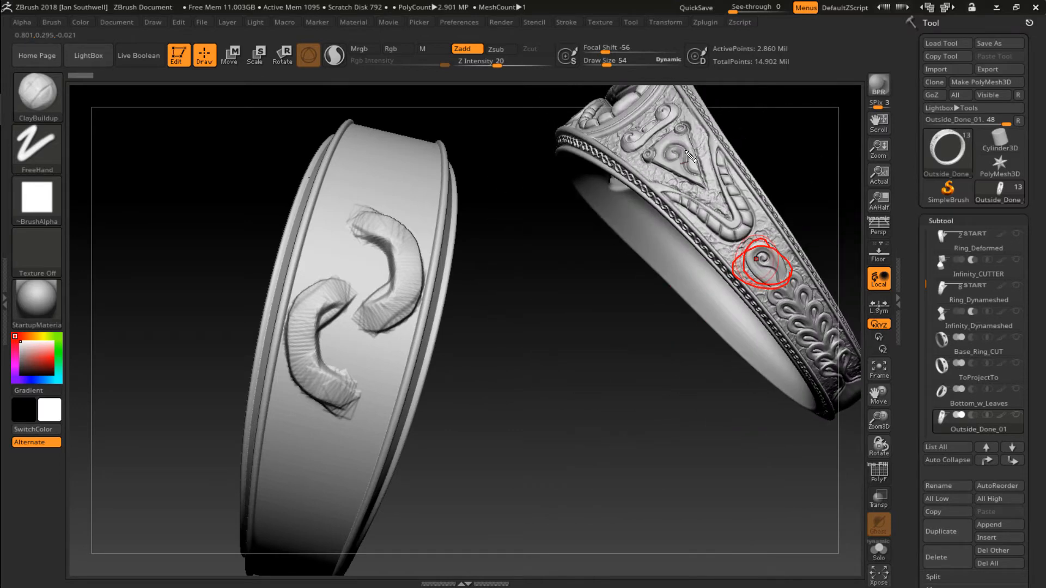
left_click_drag(688, 155, 662, 145)
left_click_drag(384, 220, 355, 216)
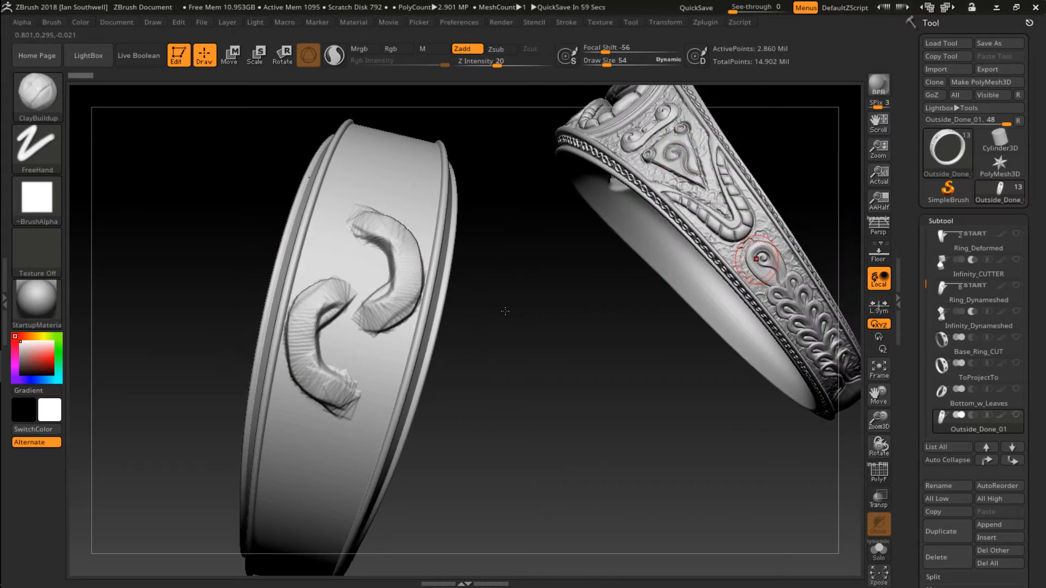
Activate symmetry across X and Z for Outside_Done_01 and clear the leftover ring image from the canvas.
left_click(931, 24)
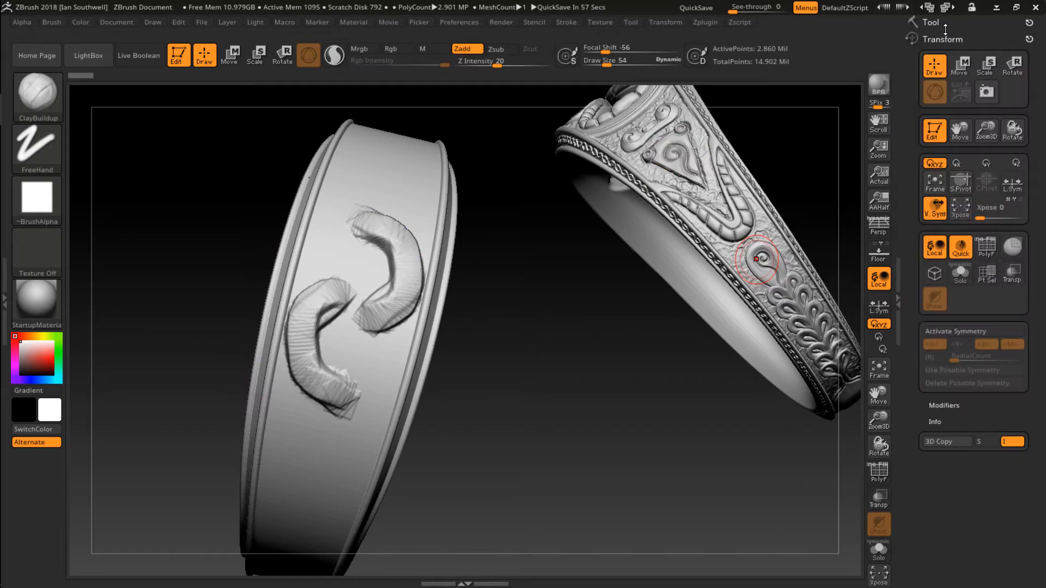
left_click(949, 332)
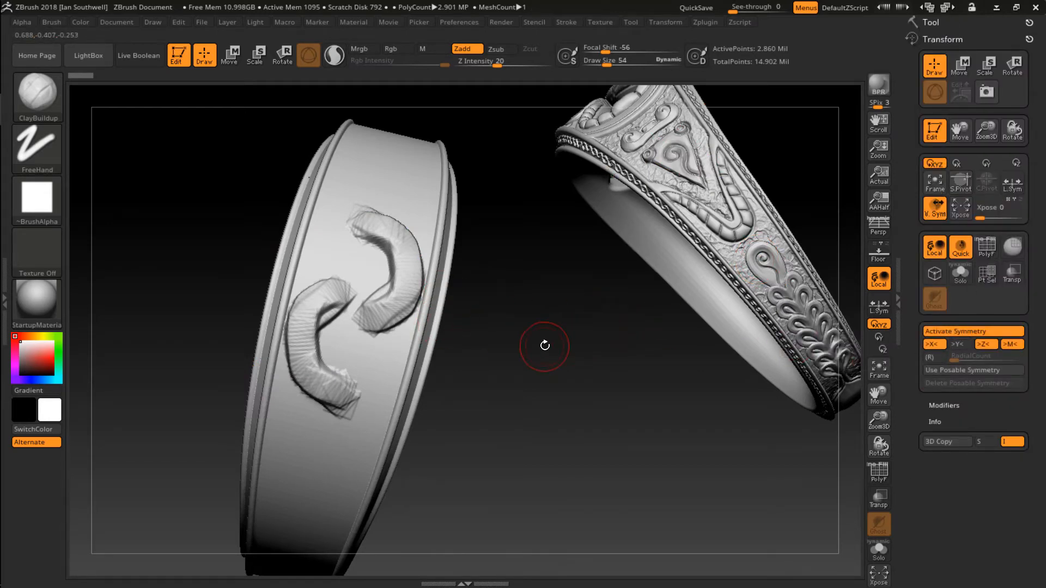
key("ctrl+n")
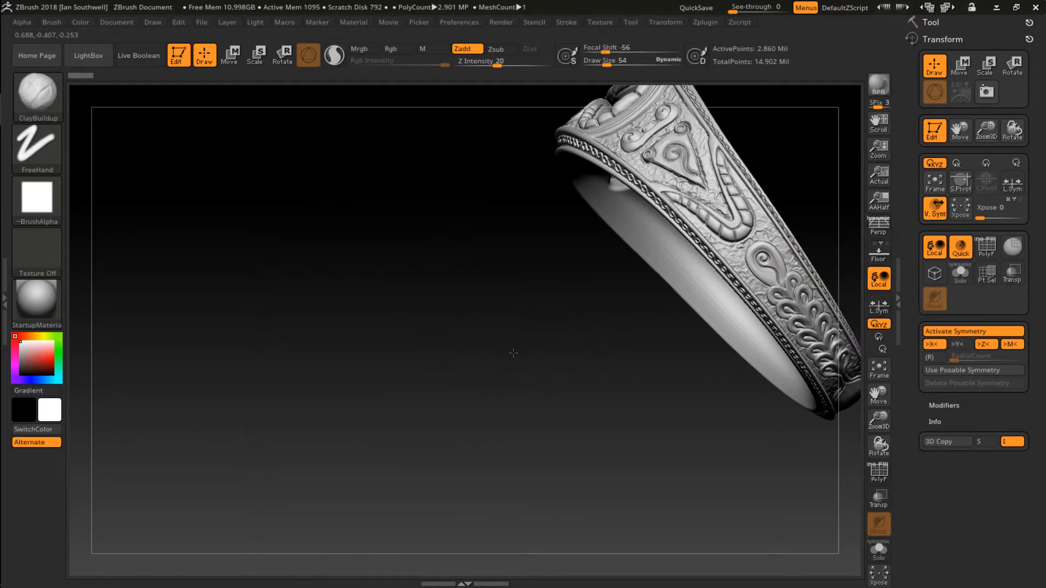
left_click_drag(513, 353, 499, 349, "alt")
Show the Ring_Deformed subtool briefly and switch to the Ring_Dynameshed subtool.
key("n")
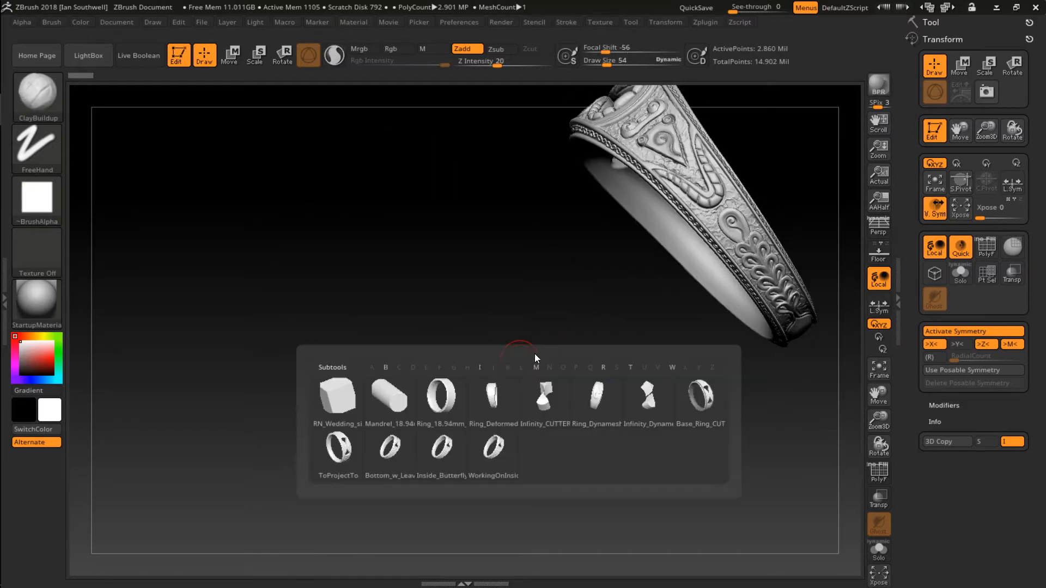
left_click(497, 411)
left_click_drag(528, 331, 457, 377)
key("n")
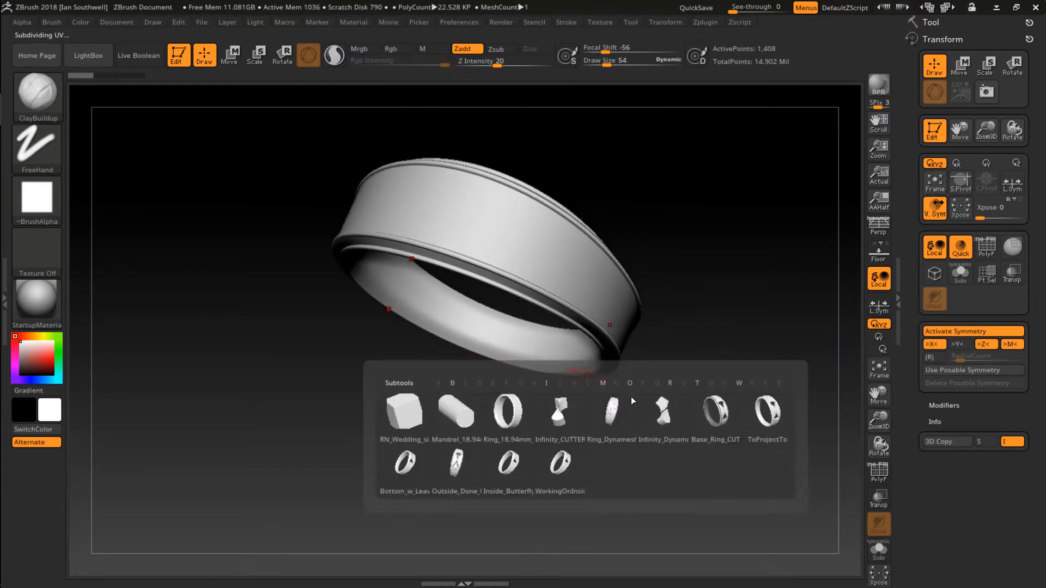
left_click(626, 414)
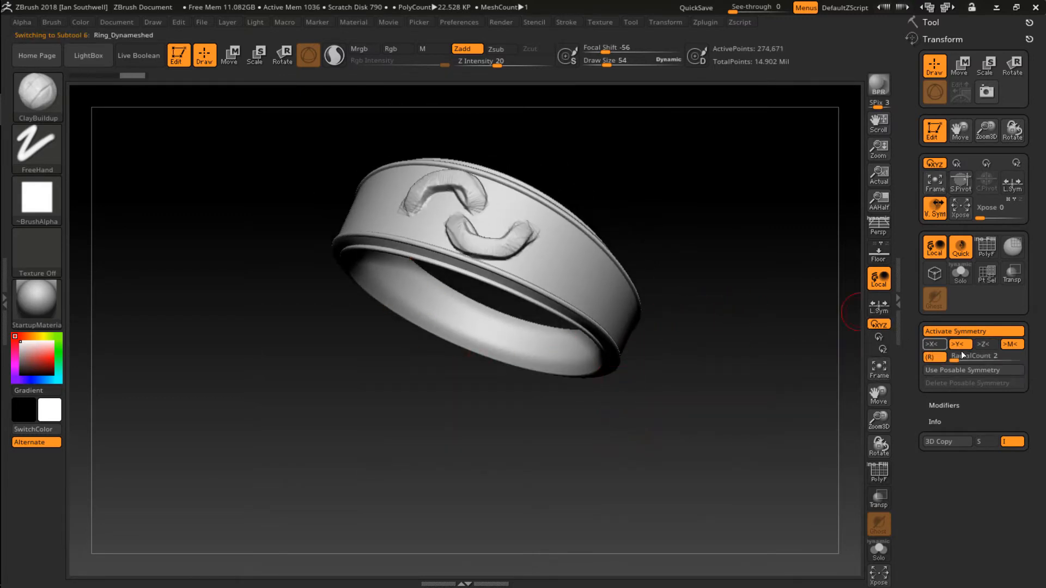
Review the Y-axis radial symmetry settings of Ring_Dynameshed and undo the curves sculpted on its outer face.
left_click_drag(961, 354, 985, 360)
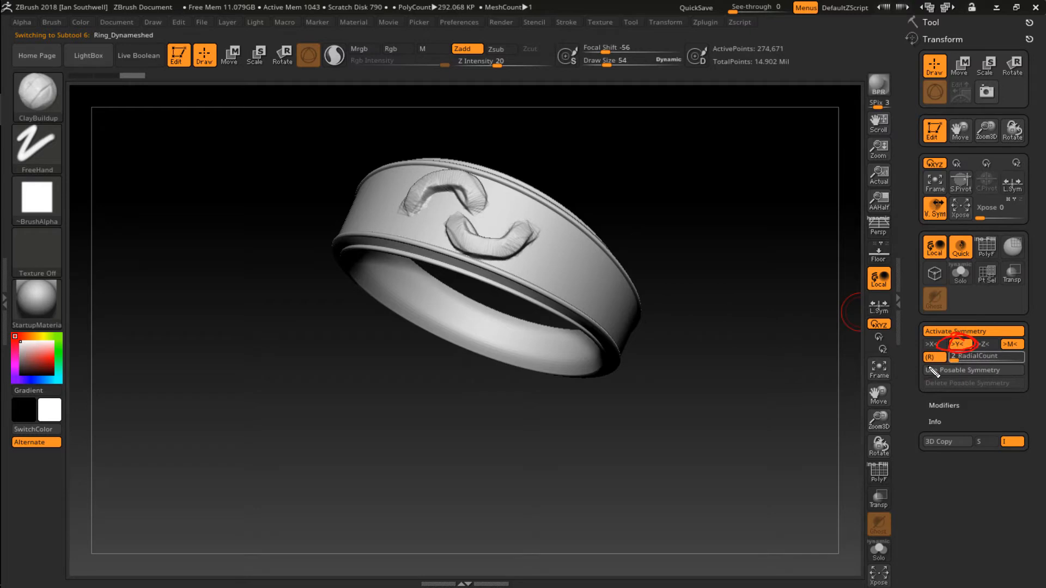
key("Escape")
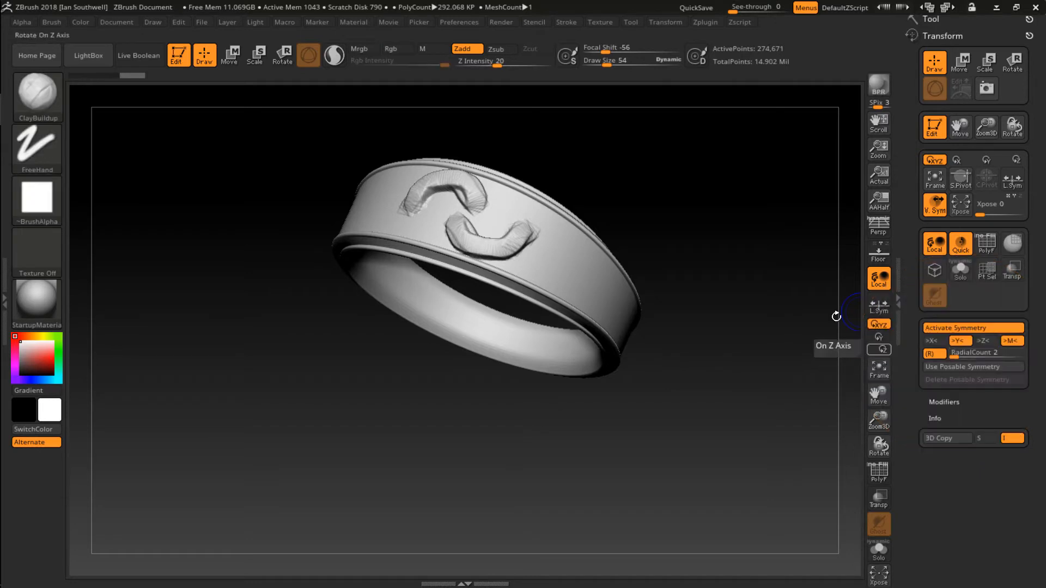
key("ctrl+z")
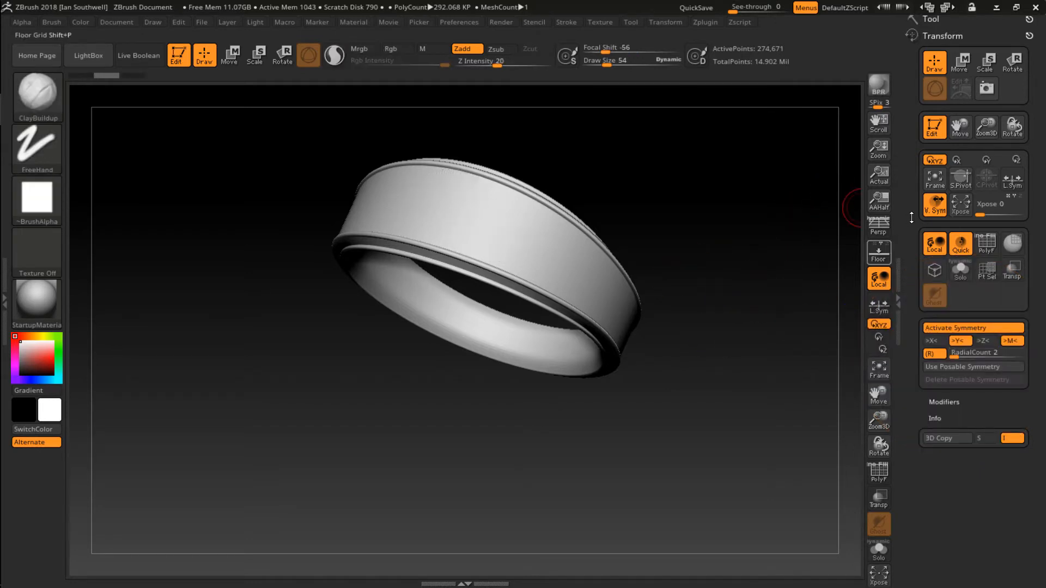
Select the ToProjectTo subtool and examine the double scroll and triangular motif beside the beaded opening up close.
left_click(948, 24)
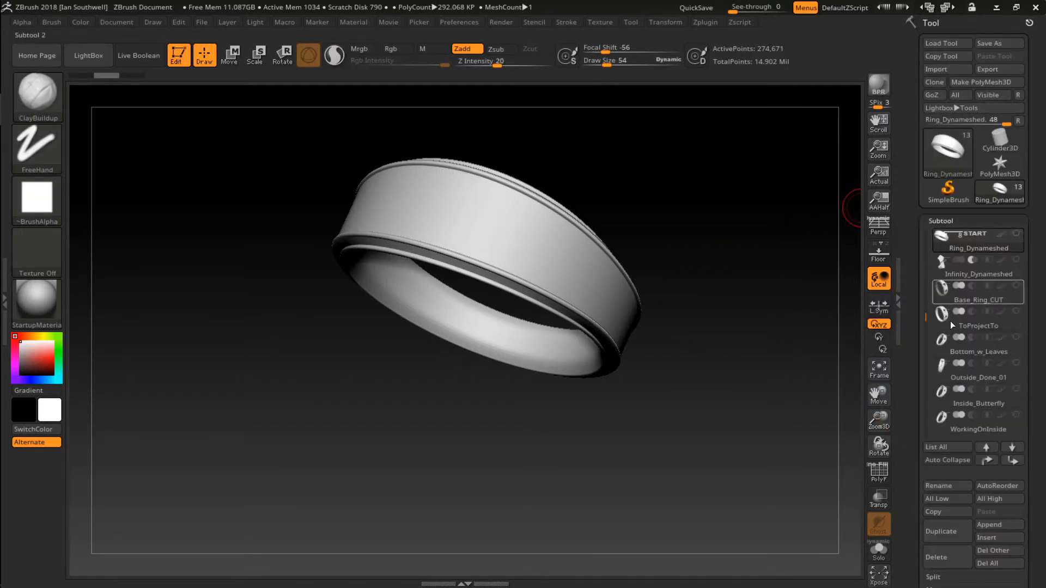
left_click_drag(925, 321, 925, 295)
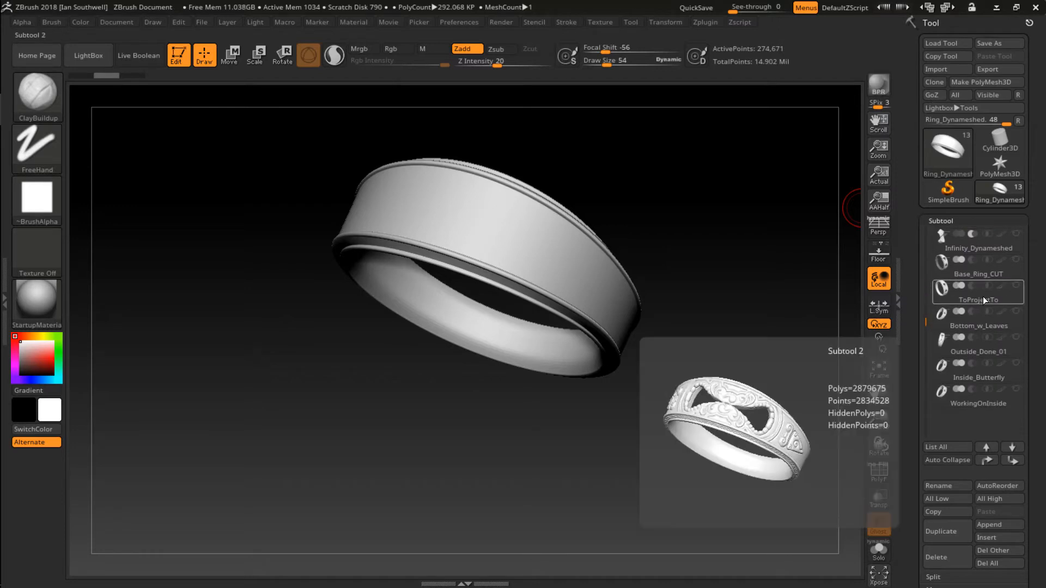
left_click(981, 294)
left_click_drag(706, 363, 735, 394)
right_click_drag(735, 394, 602, 341, "alt")
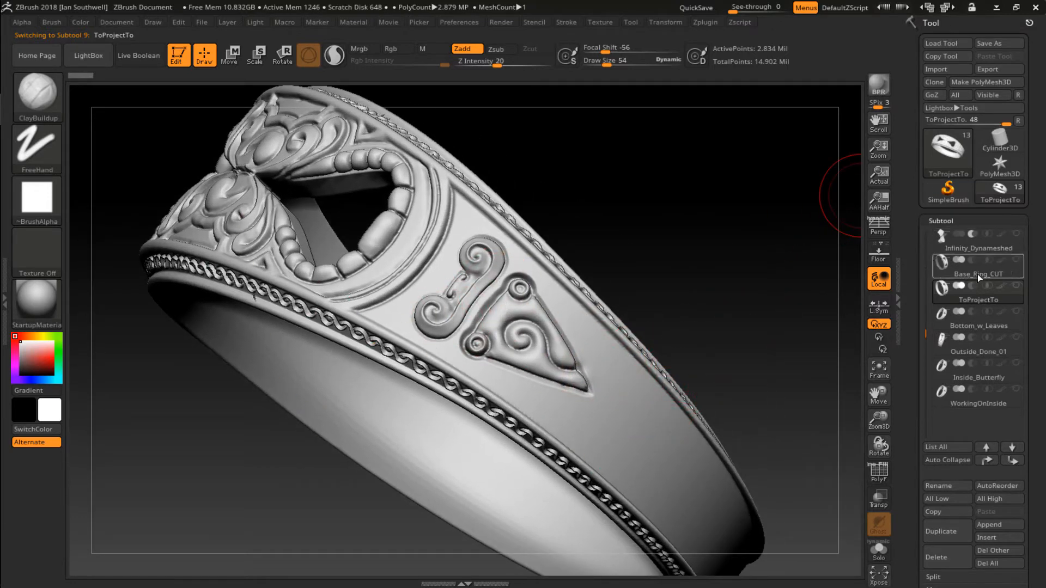
Select the Ring_Dynameshed subtool and choose the ClayTubes brush with a draw size of 33.
left_click(973, 248)
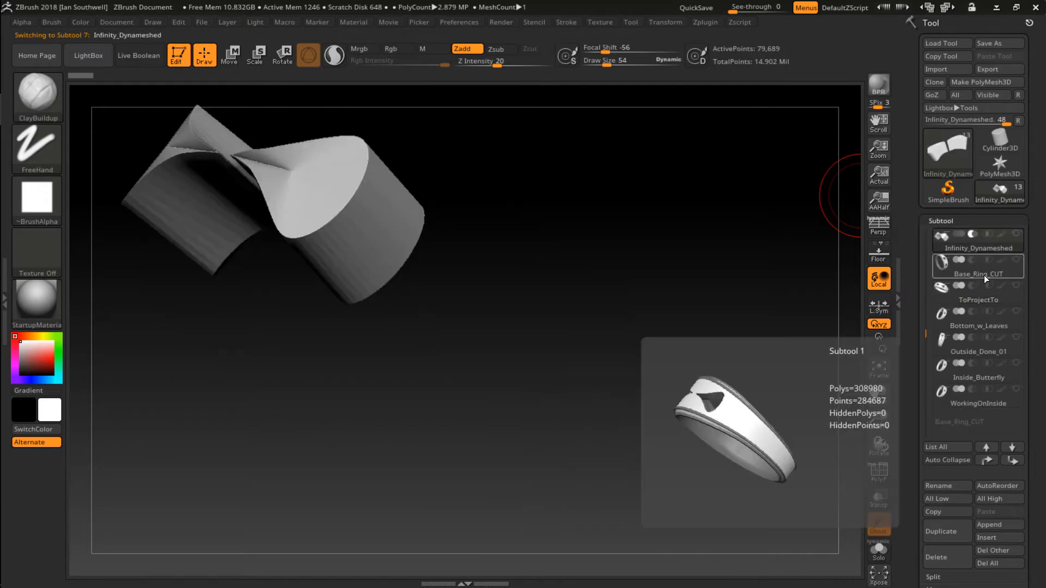
left_click_drag(925, 333, 922, 295)
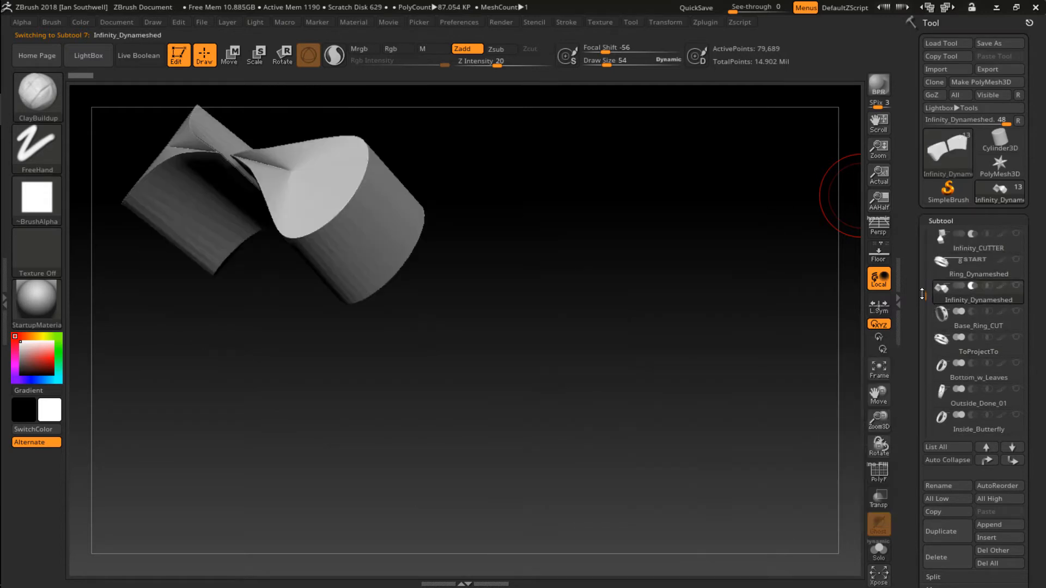
left_click(980, 271)
right_click_drag(677, 299, 661, 264, "alt")
key("space")
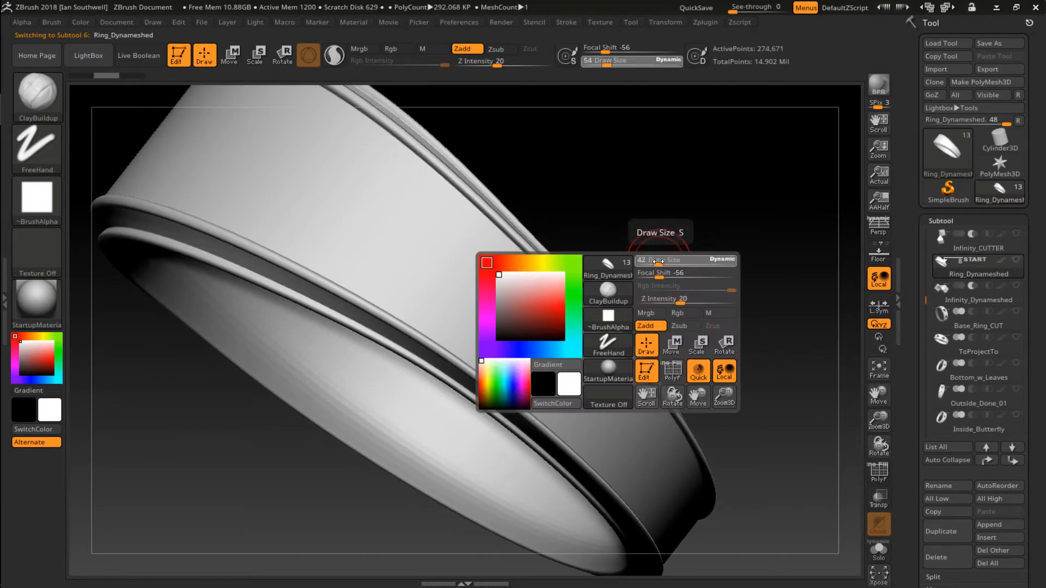
left_click_drag(659, 262, 656, 284)
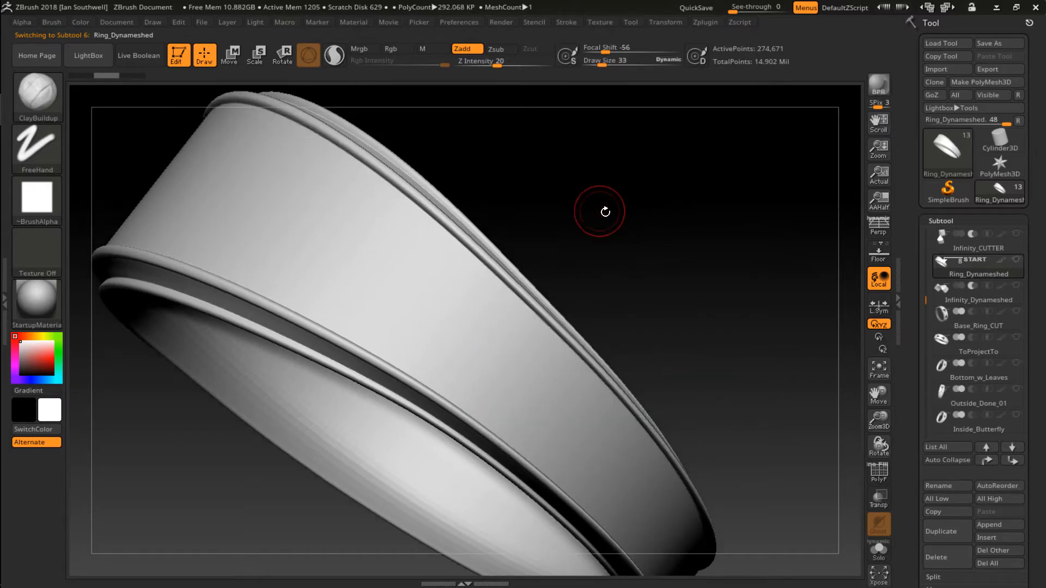
key("b")
key("c")
key("t")
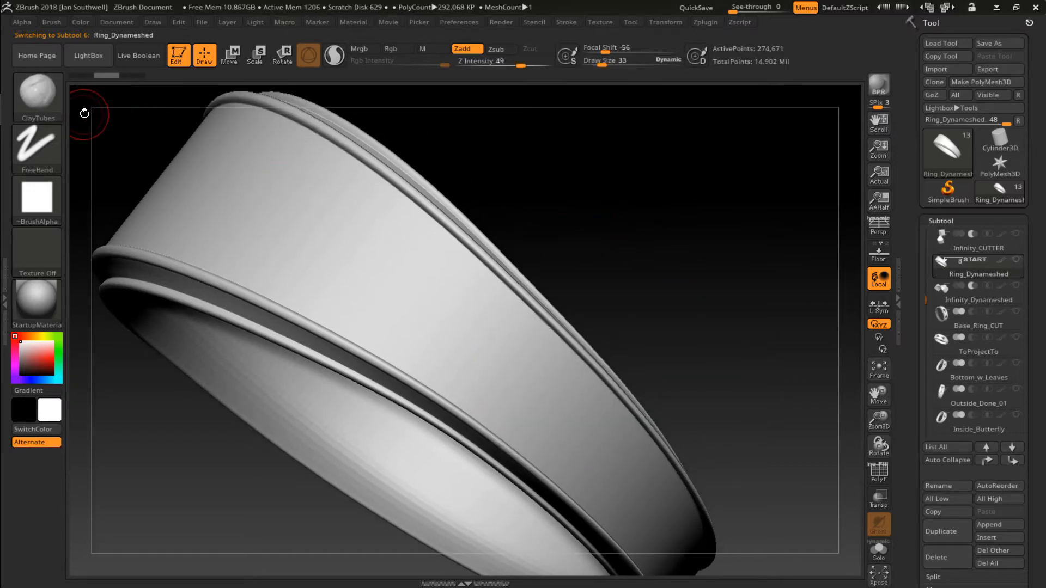
Build up overlapping raised ClayTubes patches along the ring's outer face as a rough ornament base.
left_click(298, 204)
mouse_move(297, 204)
left_mouse_down()
mouse_move(275, 243)
mouse_move(349, 240)
mouse_move(300, 270)
mouse_move(428, 273)
mouse_move(468, 297)
mouse_move(390, 288)
left_mouse_up()
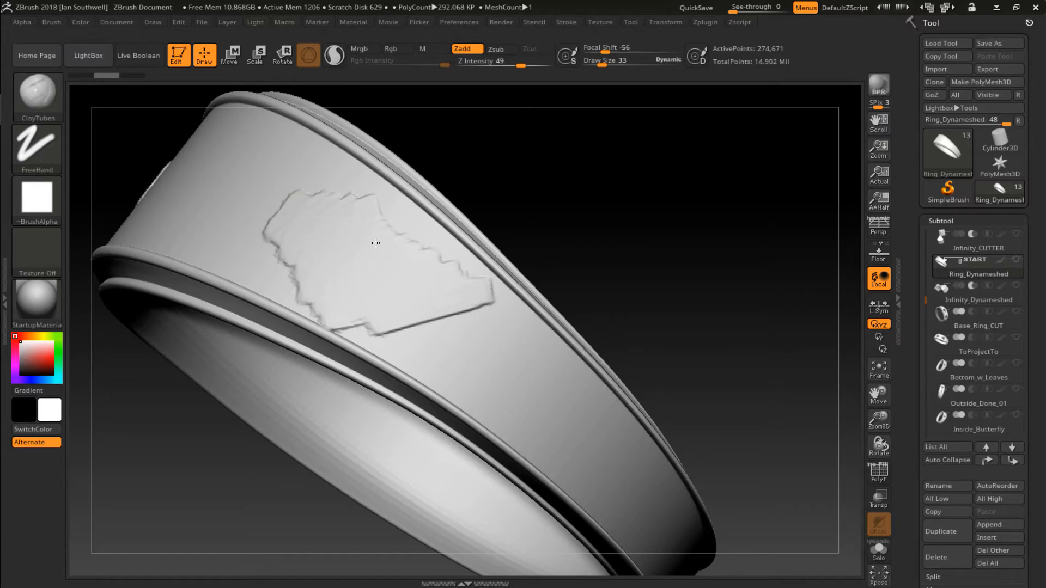
left_click_drag(317, 221, 268, 227)
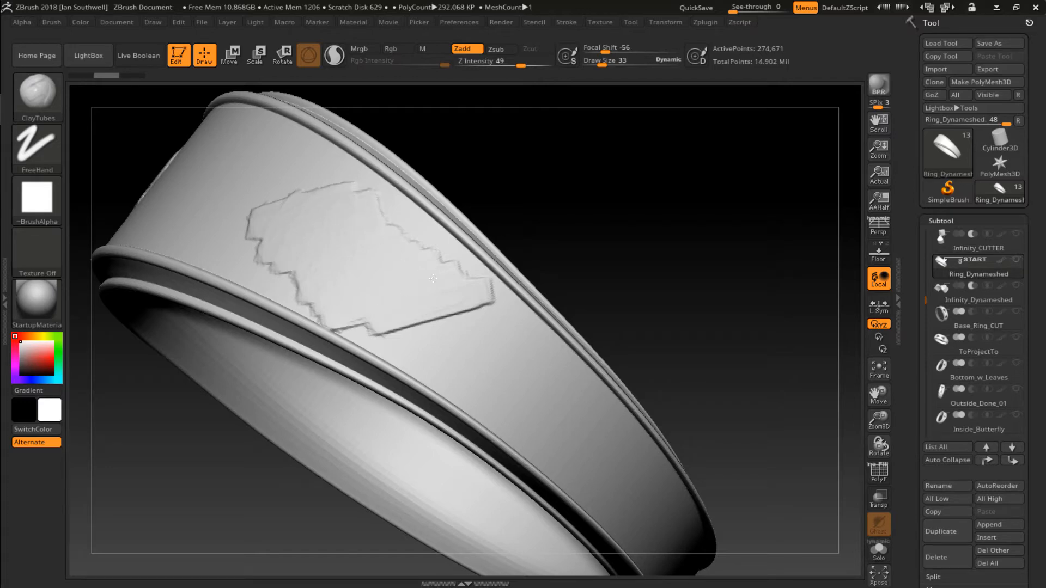
mouse_move(345, 241)
left_mouse_down()
mouse_move(319, 215)
mouse_move(311, 256)
mouse_move(389, 270)
mouse_move(358, 234)
mouse_move(305, 270)
mouse_move(381, 272)
mouse_move(436, 343)
mouse_move(385, 338)
mouse_move(467, 308)
mouse_move(419, 299)
mouse_move(485, 363)
left_mouse_up()
left_click_drag(520, 364, 603, 446)
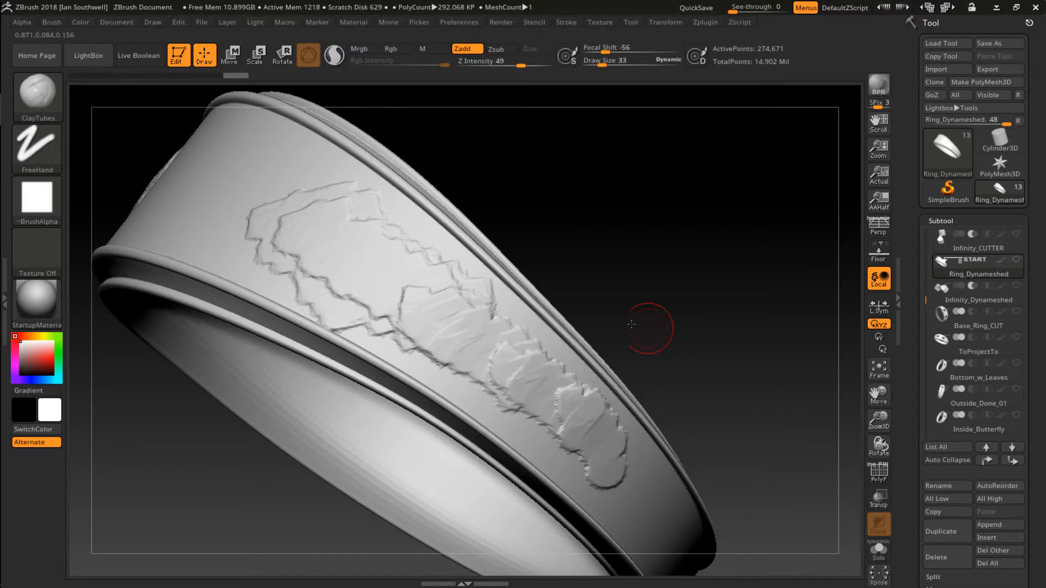
Sculpt a row of raised C-shaped forms over the layered patches on the ring's outer face.
mouse_move(631, 324)
left_mouse_down()
mouse_move(637, 311)
mouse_move(595, 415)
mouse_move(509, 359)
mouse_move(528, 319)
mouse_move(462, 299)
left_mouse_up()
right_click_drag(425, 292, 473, 325)
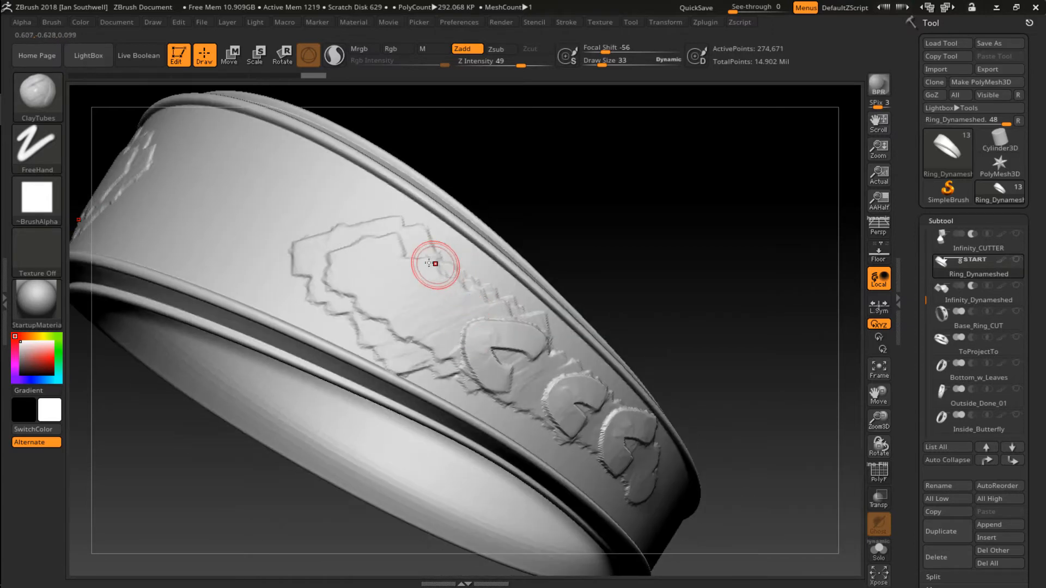
mouse_move(428, 264)
left_mouse_down()
mouse_move(377, 246)
mouse_move(383, 300)
mouse_move(394, 305)
left_mouse_up()
right_click_drag(482, 326, 456, 246, "alt")
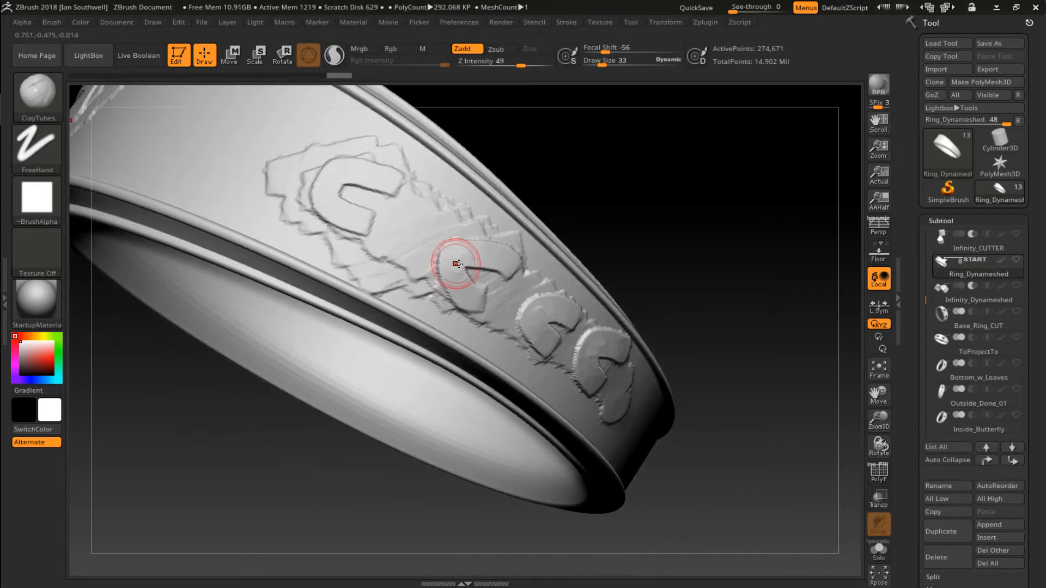
mouse_move(480, 316)
right_mouse_down("alt")
mouse_move(451, 260)
mouse_move(412, 238)
right_mouse_up("alt")
Undo all the ClayTubes strokes on the Ring_Dynameshed outer face and turn the ring to a straight side view.
key("ctrl+z")
key("ctrl+z")
key("ctrl+z")
key("ctrl+z")
key("ctrl+z")
key("ctrl+z")
key("ctrl+z")
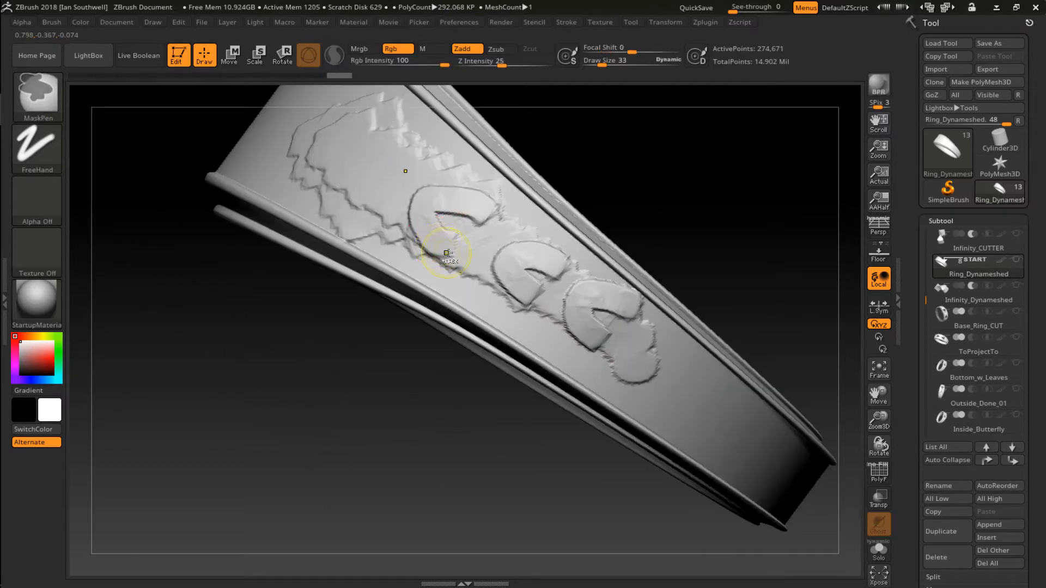
key("ctrl+z")
key("ctrl+z")
key("ctrl+z")
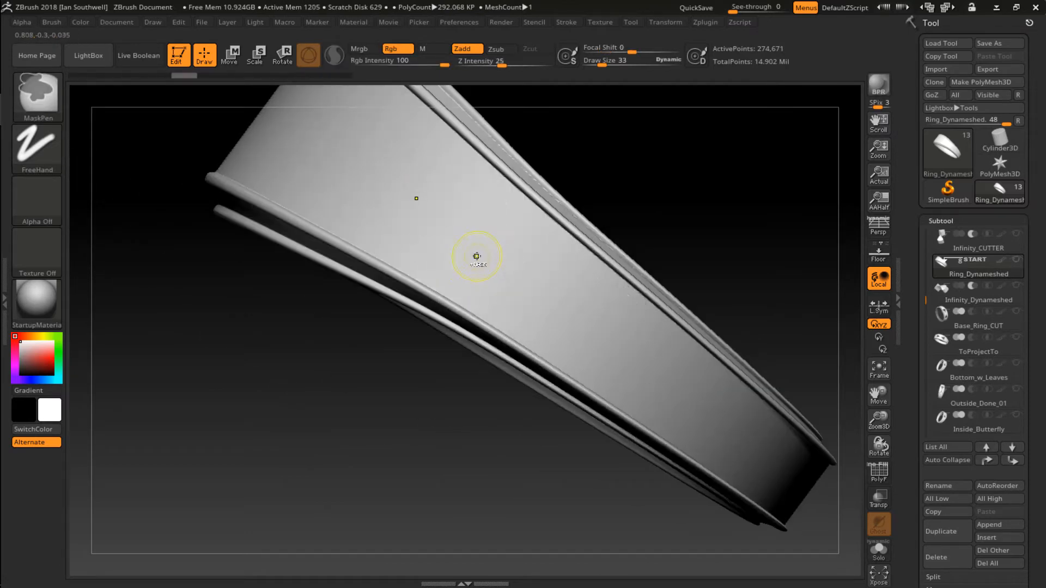
mouse_move(625, 210)
right_mouse_down()
mouse_move(634, 228)
mouse_move(642, 205)
right_mouse_up()
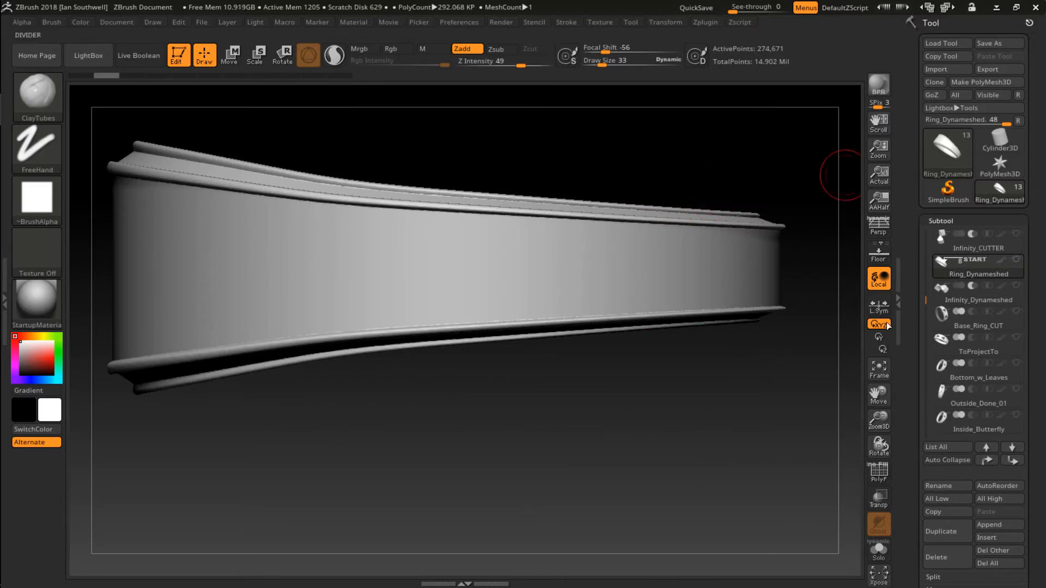
Turn off the radial Y symmetry and activate mirrored symmetry across X and Z instead.
left_click(931, 23)
left_click_drag(959, 357, 951, 349)
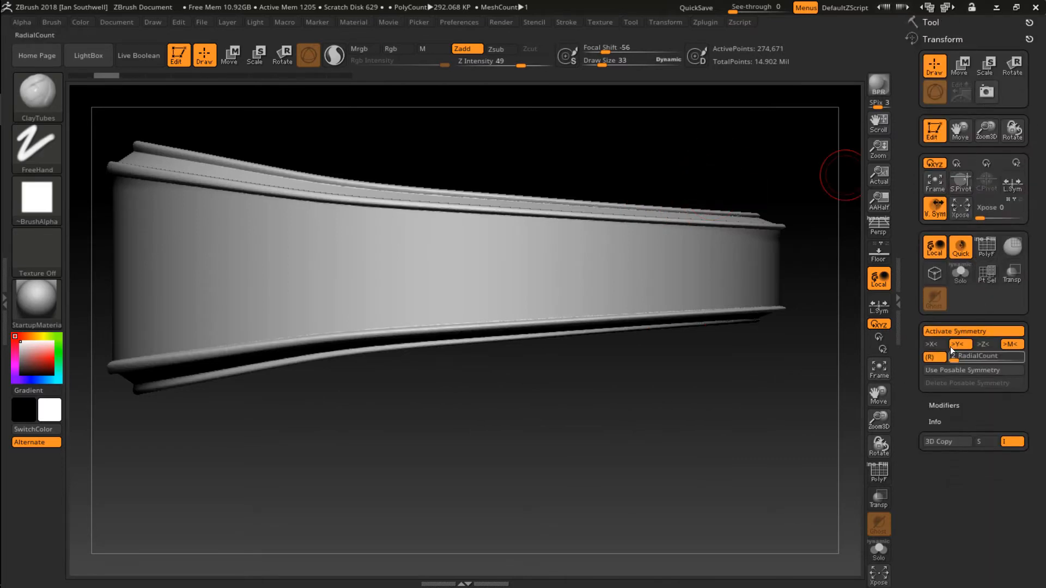
left_click(958, 344)
left_click(983, 344)
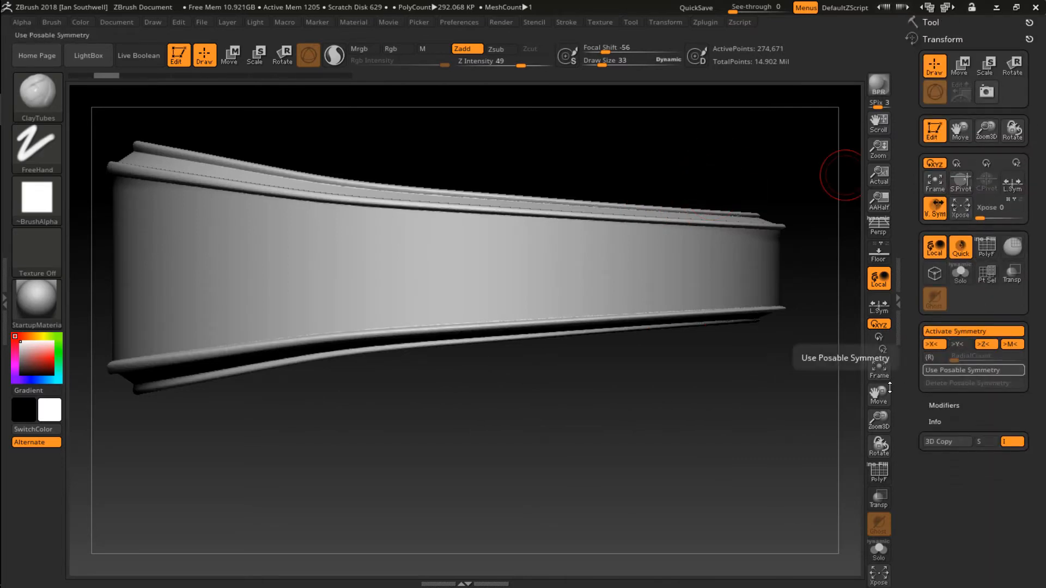
Reduce the ClayTubes draw size to 26 for work on the ring's outer face.
right_click_drag(512, 270, 536, 295, "ctrl")
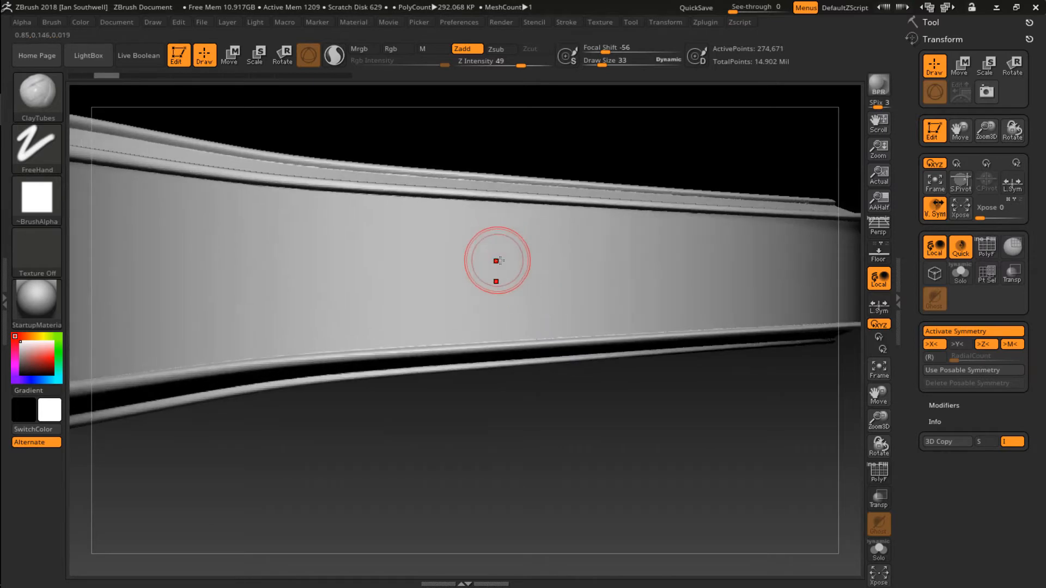
key("space")
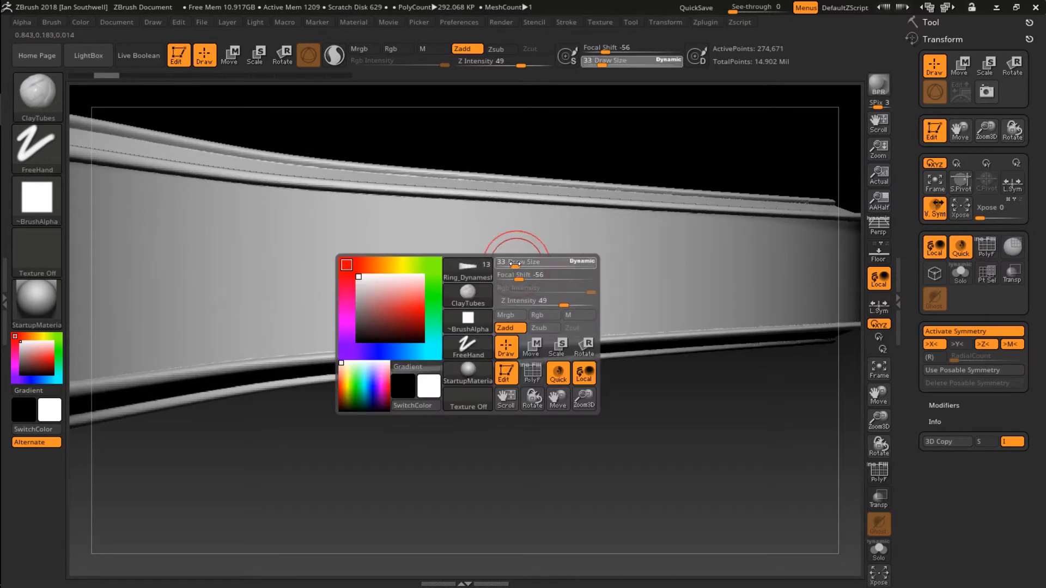
left_click_drag(516, 261, 513, 261)
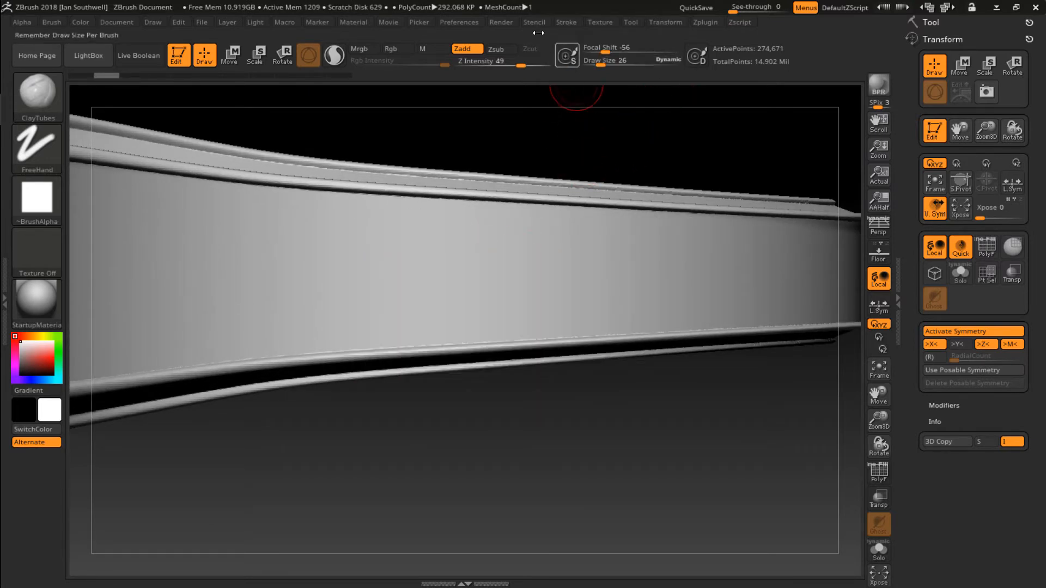
Turn on LazyMouse for the ClayTubes brush and dock the Stroke palette for quick access.
left_click(572, 24)
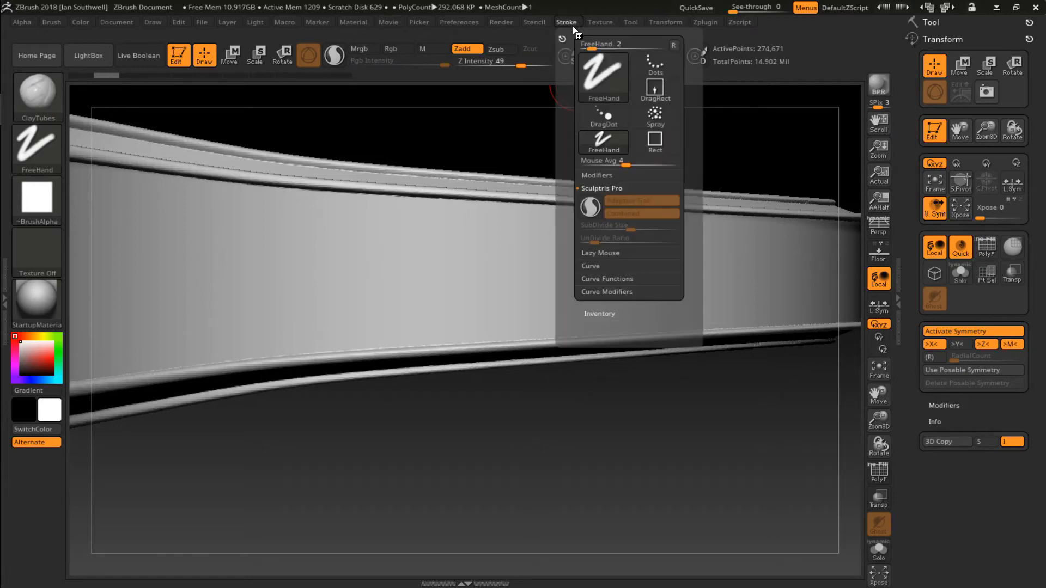
left_click(618, 252)
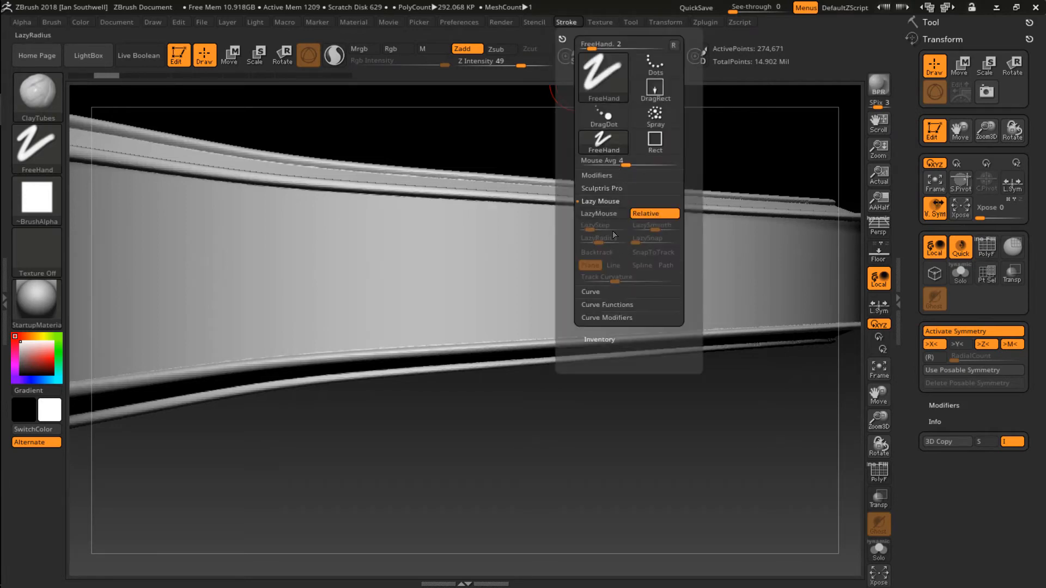
left_click(610, 216)
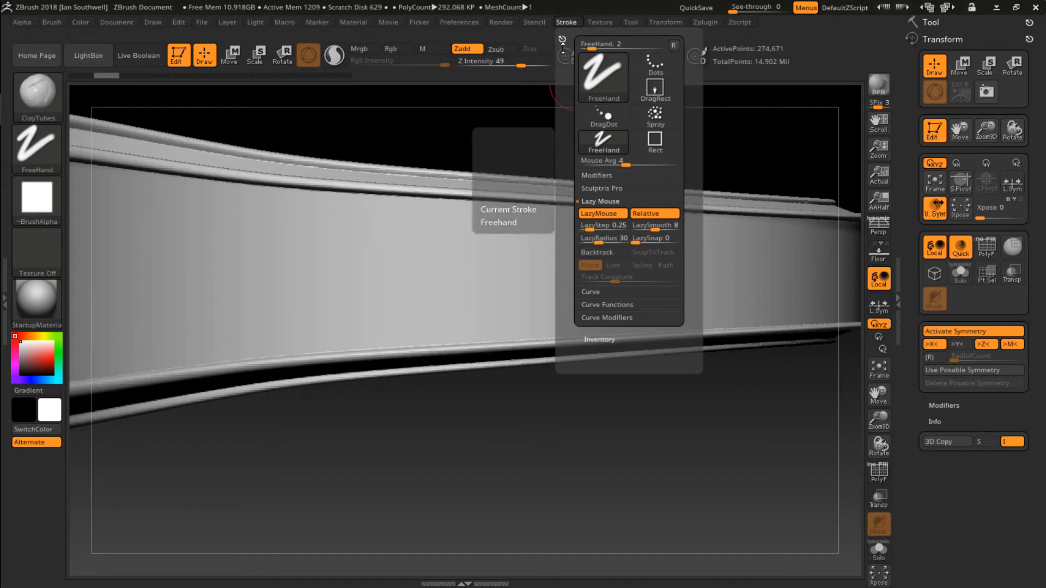
mouse_move(590, 53)
left_mouse_down()
mouse_move(948, 109)
mouse_move(945, 157)
left_mouse_up()
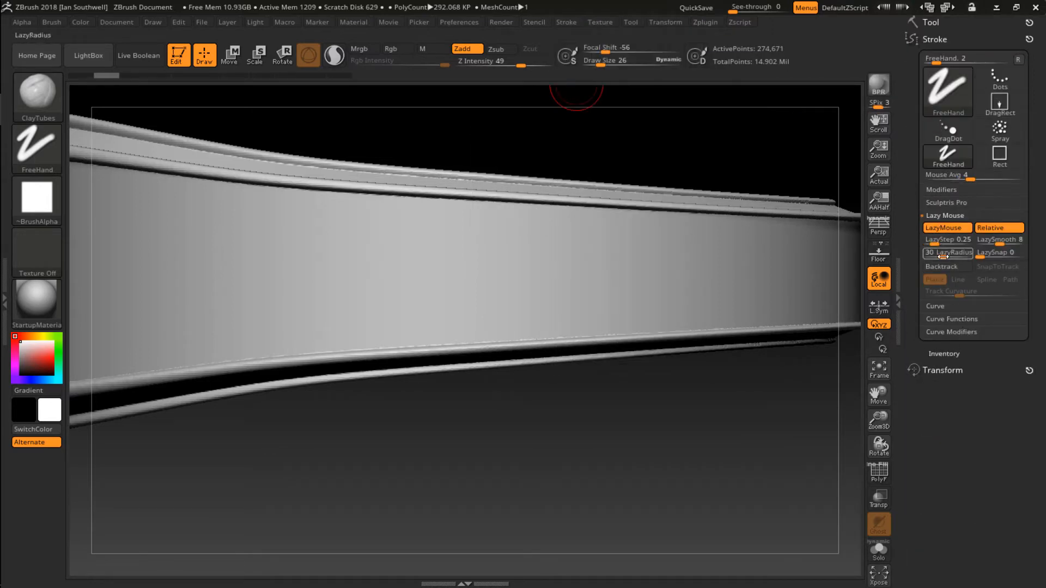
Set the LazyMouse LazyRadius to 14 and the LazyStep to about 0.05.
left_click_drag(943, 257, 946, 237)
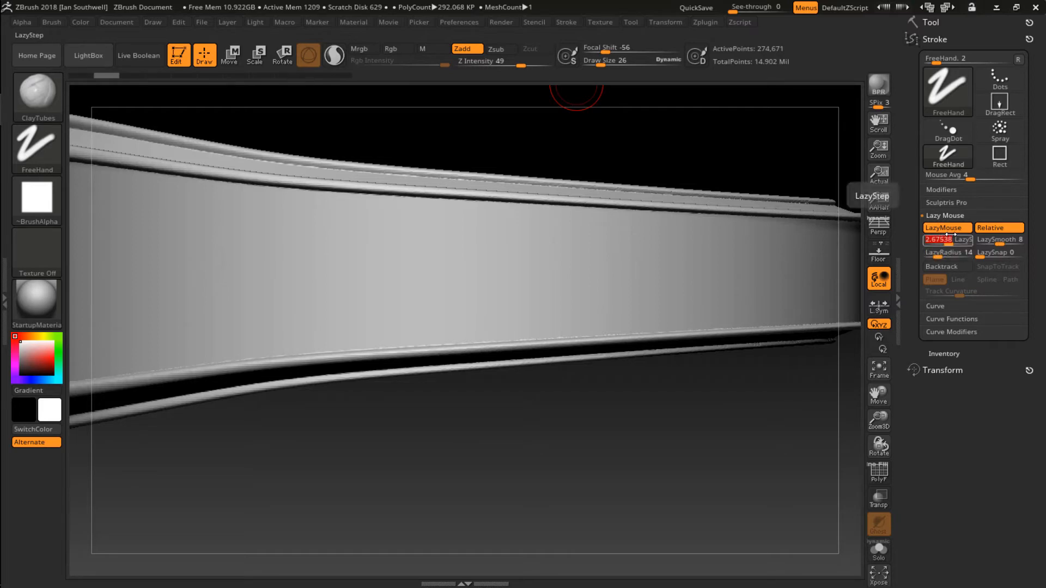
key("ctrl")
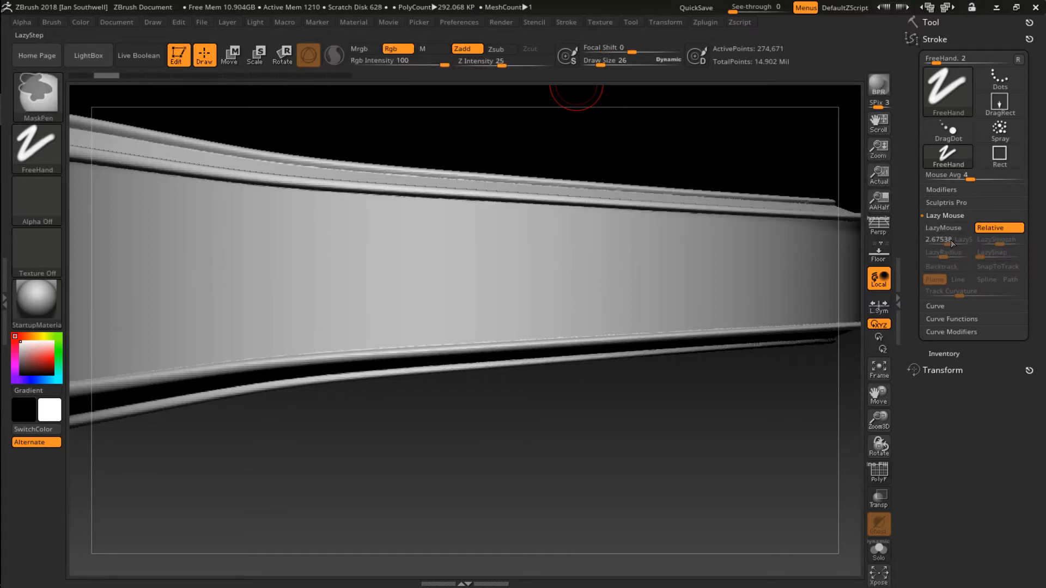
left_click_drag(946, 237, 944, 238)
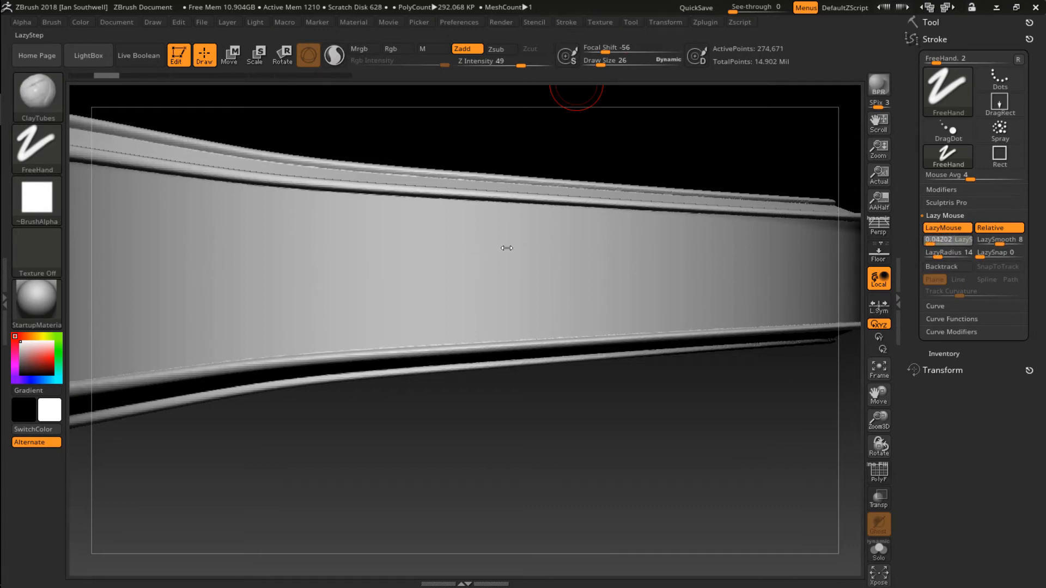
left_click_drag(511, 248, 504, 242)
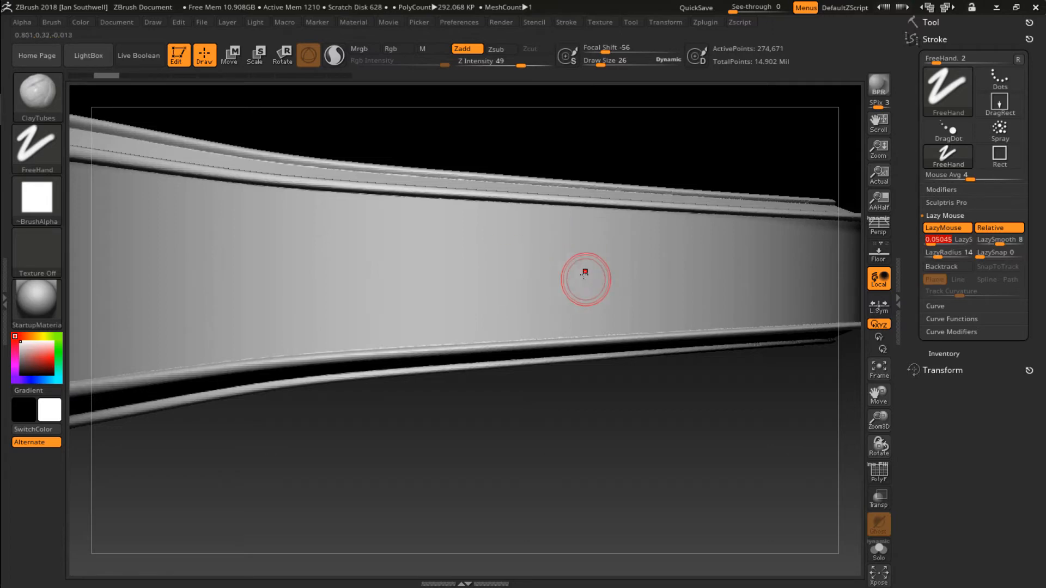
mouse_move(578, 271)
left_mouse_down()
mouse_move(526, 269)
mouse_move(616, 278)
mouse_move(498, 309)
mouse_move(538, 283)
left_mouse_up()
key("ctrl+z")
key("ctrl+z")
mouse_move(610, 272)
left_mouse_down()
mouse_move(555, 243)
mouse_move(578, 271)
mouse_move(575, 247)
mouse_move(482, 248)
mouse_move(534, 270)
left_mouse_up()
key("ctrl+z")
key("ctrl+z")
mouse_move(599, 270)
left_mouse_down()
mouse_move(545, 237)
mouse_move(474, 234)
mouse_move(499, 261)
left_mouse_up()
key("ctrl+z")
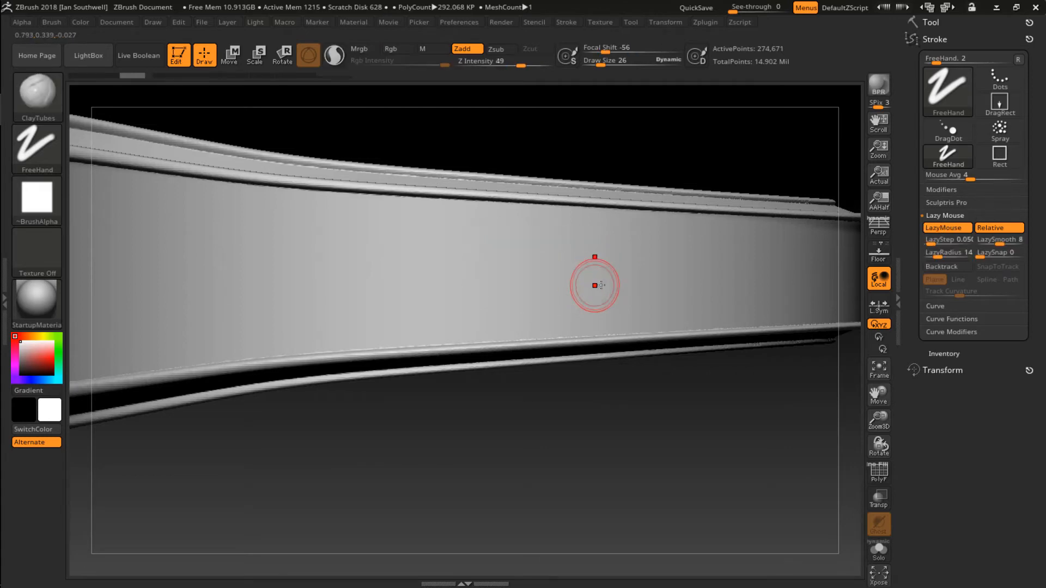
mouse_move(596, 272)
left_mouse_down()
mouse_move(550, 305)
mouse_move(480, 316)
mouse_move(513, 291)
mouse_move(606, 276)
mouse_move(567, 300)
mouse_move(537, 297)
mouse_move(585, 271)
left_mouse_up()
key("ctrl+z")
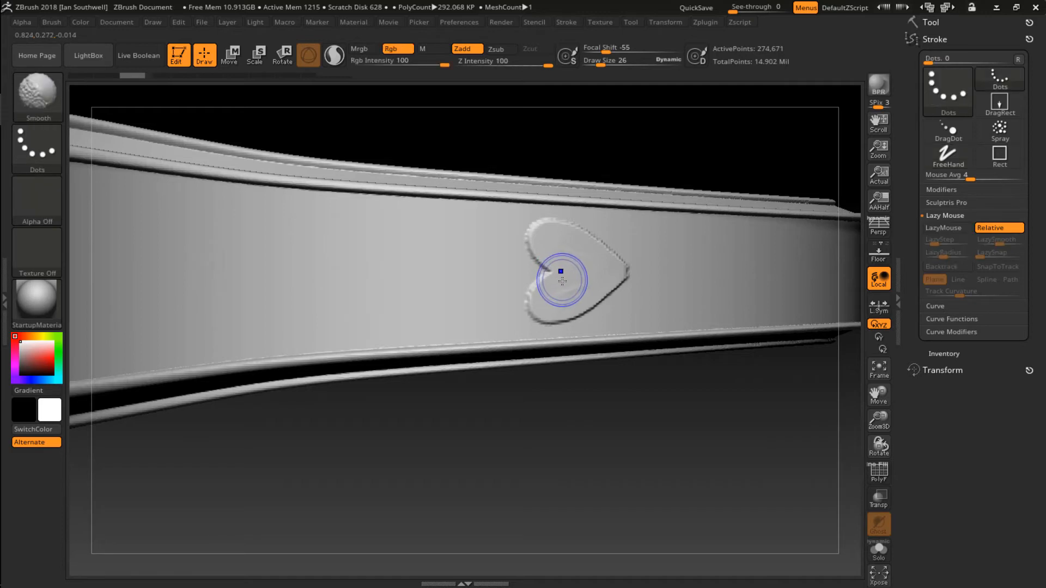
Repeat the mirrored heart-shaped clay stroke in an overlapping row towards the wider end of the ring's outer face.
key("shift+1")
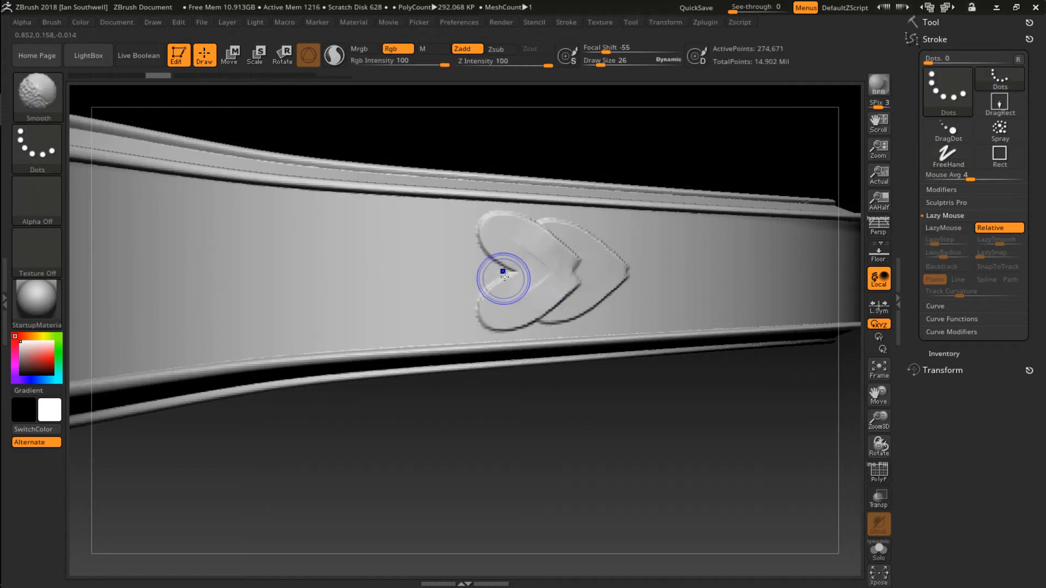
key("shift+1")
key("shift+1")
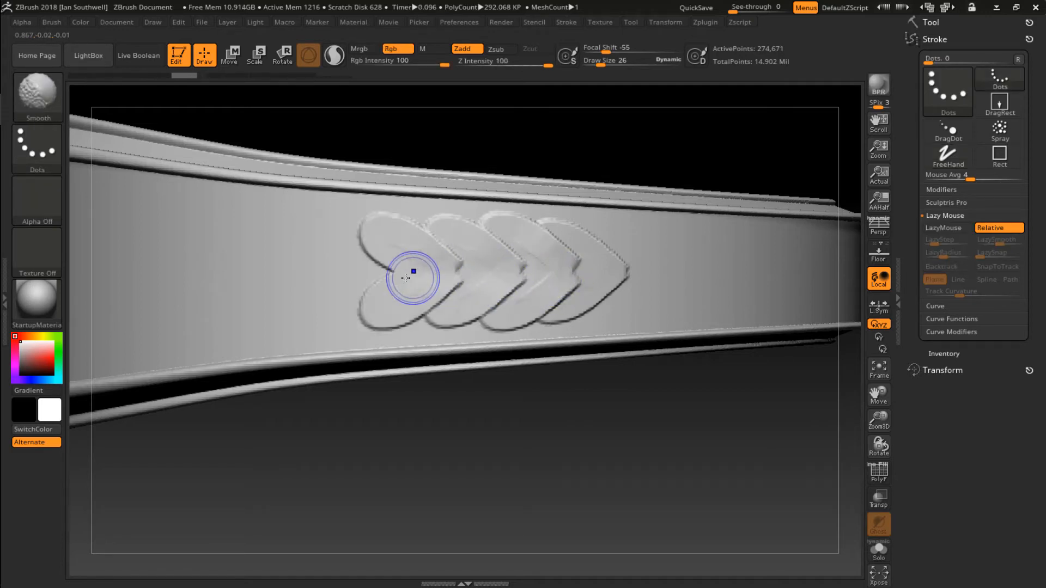
key("shift+1")
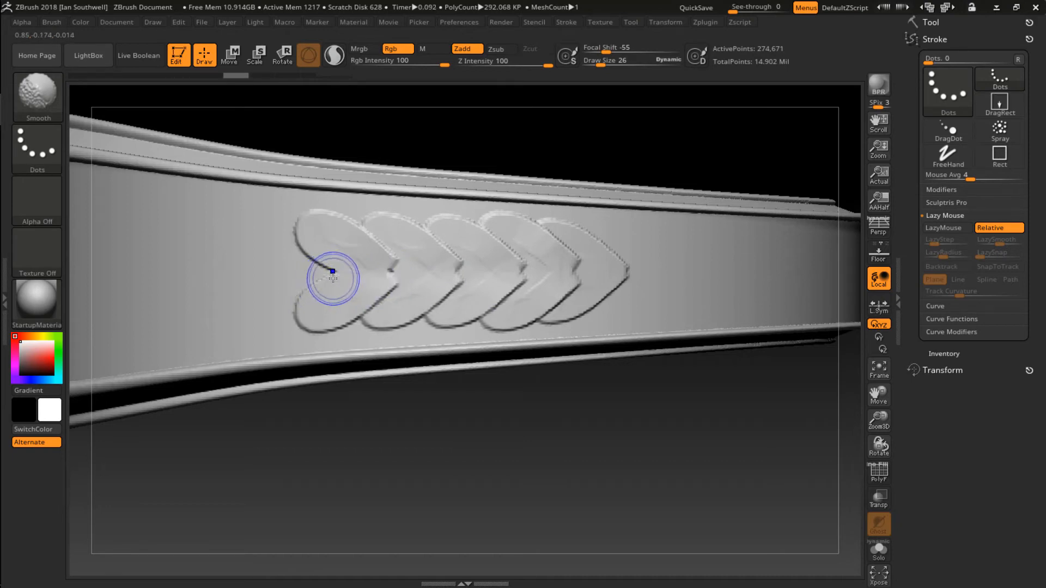
key("shift+1")
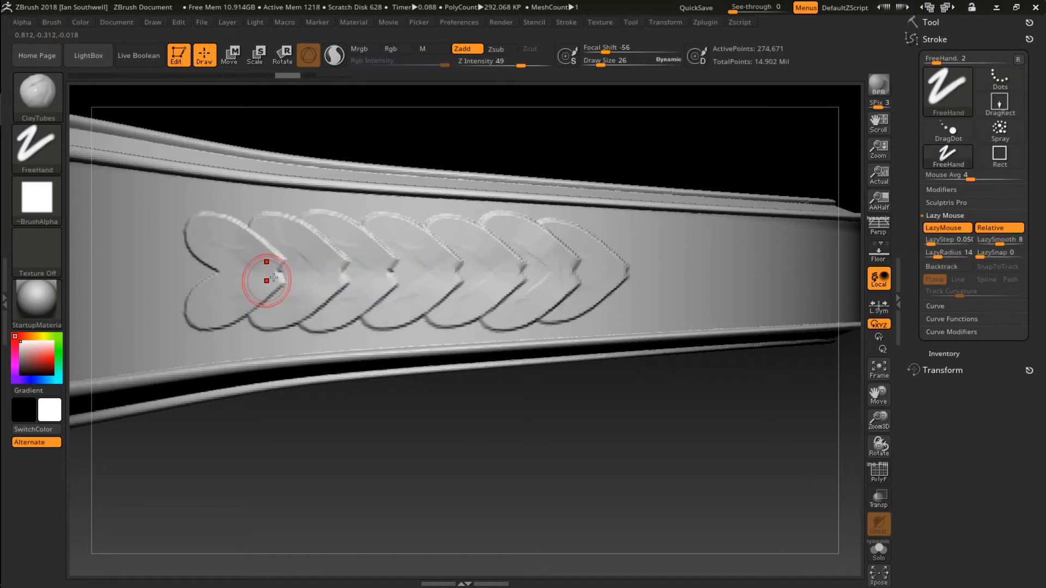
Undo the whole row of overlapping heart-shaped strokes on the outer face.
key("ctrl+z")
key("ctrl+z")
key("ctrl+z")
key("ctrl+z")
key("ctrl+z")
key("ctrl+z")
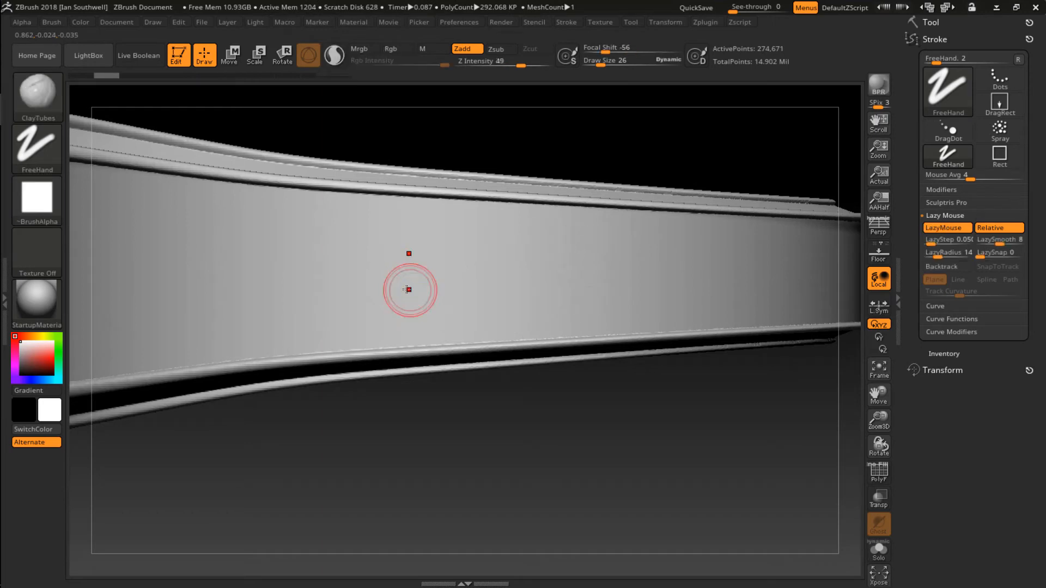
Layer repeated mirrored heart-shaped clay strokes along the outer face, overlapping from the wide end towards the narrow end.
key("shift+1")
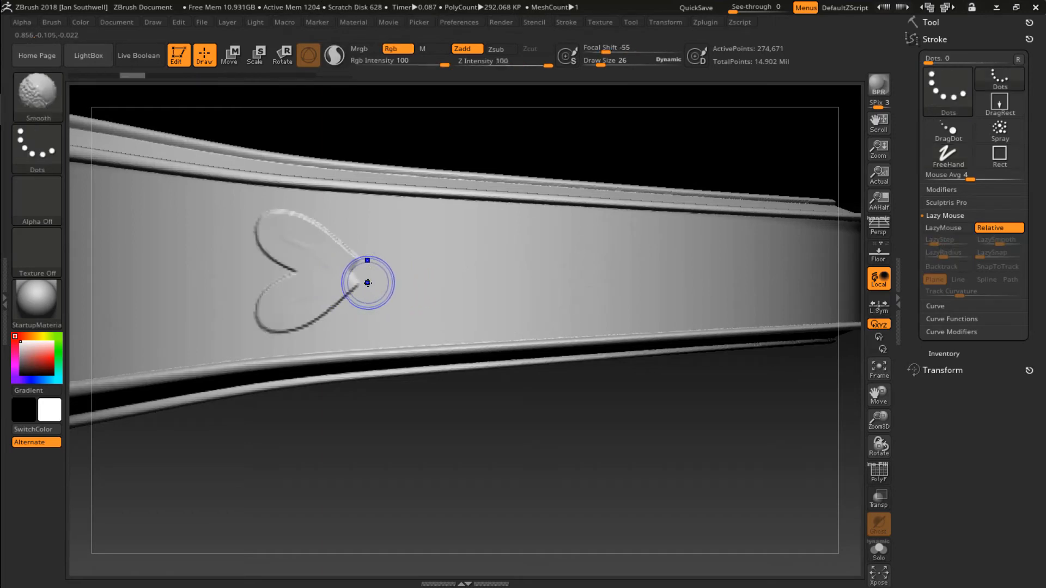
key("shift+1")
key("shift+1")
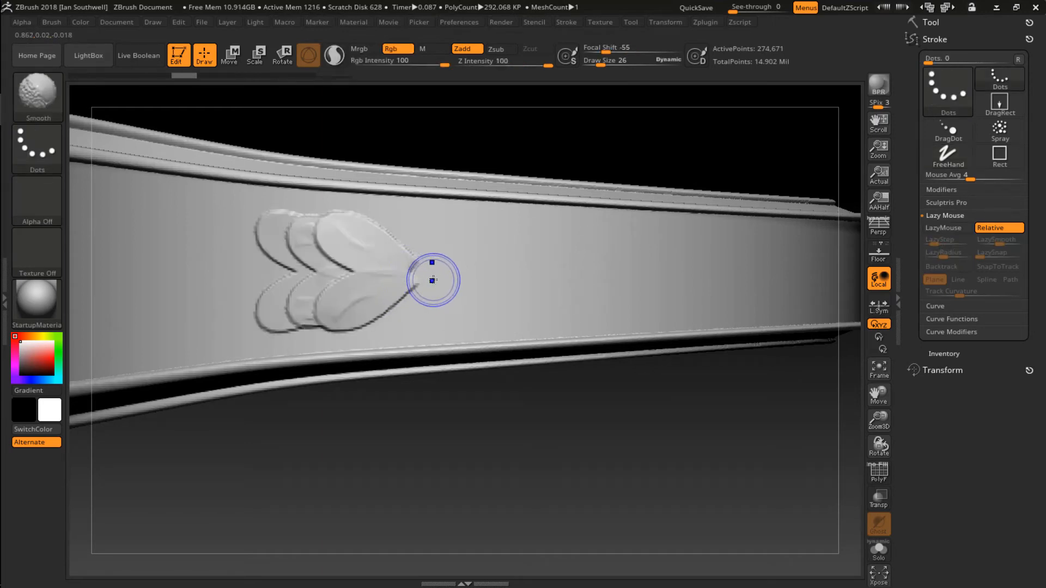
key("shift+1")
key("shift+1")
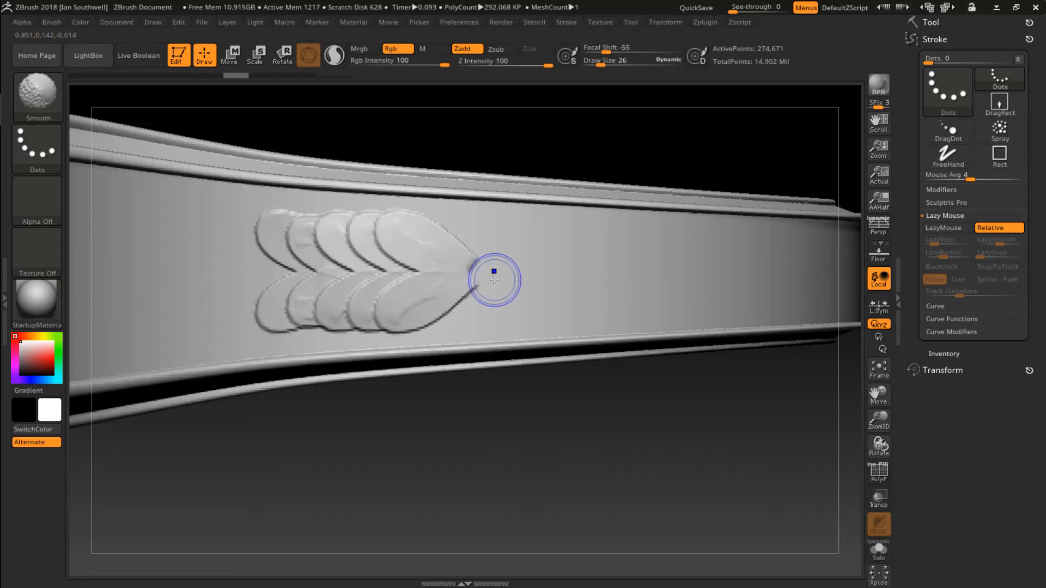
key("shift+1")
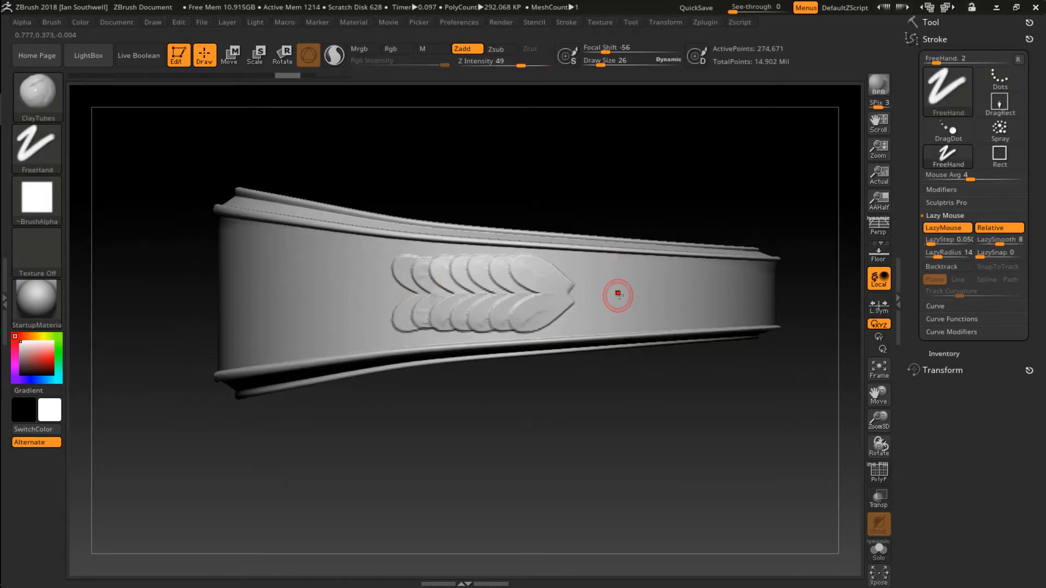
Reduce the draw size to 21, build up a raised rim on the frontmost heart shape and soften it with TrimDynamic.
right_click_drag(573, 285, 542, 265, "ctrl")
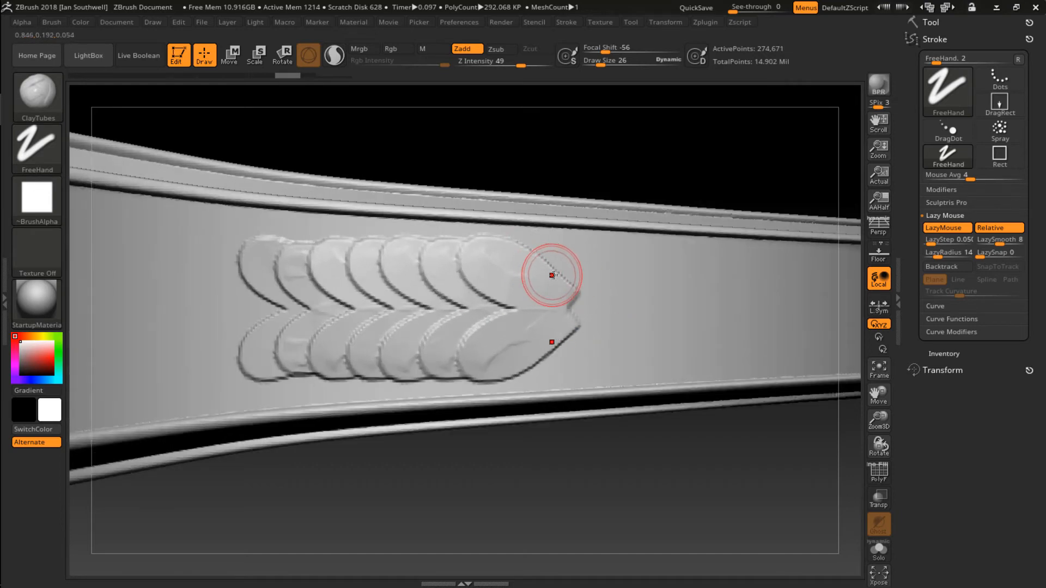
key("space")
mouse_move(556, 278)
left_mouse_down()
mouse_move(568, 289)
mouse_move(483, 248)
mouse_move(463, 281)
mouse_move(511, 307)
left_mouse_up()
key("space")
key("space")
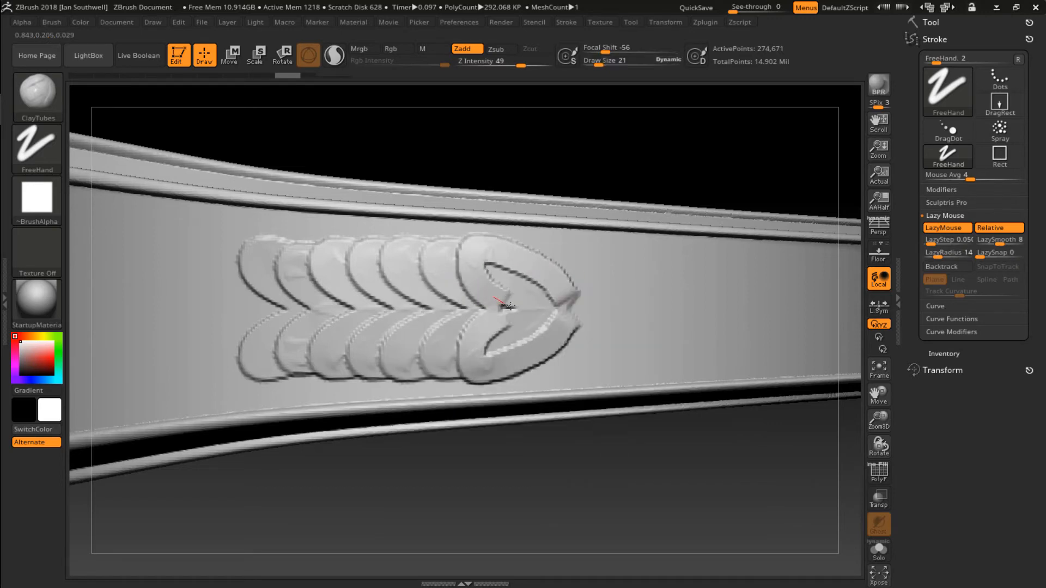
mouse_move(442, 253)
left_mouse_down()
mouse_move(550, 283)
mouse_move(507, 250)
mouse_move(480, 283)
mouse_move(526, 292)
mouse_move(515, 264)
mouse_move(557, 277)
mouse_move(536, 287)
left_mouse_up()
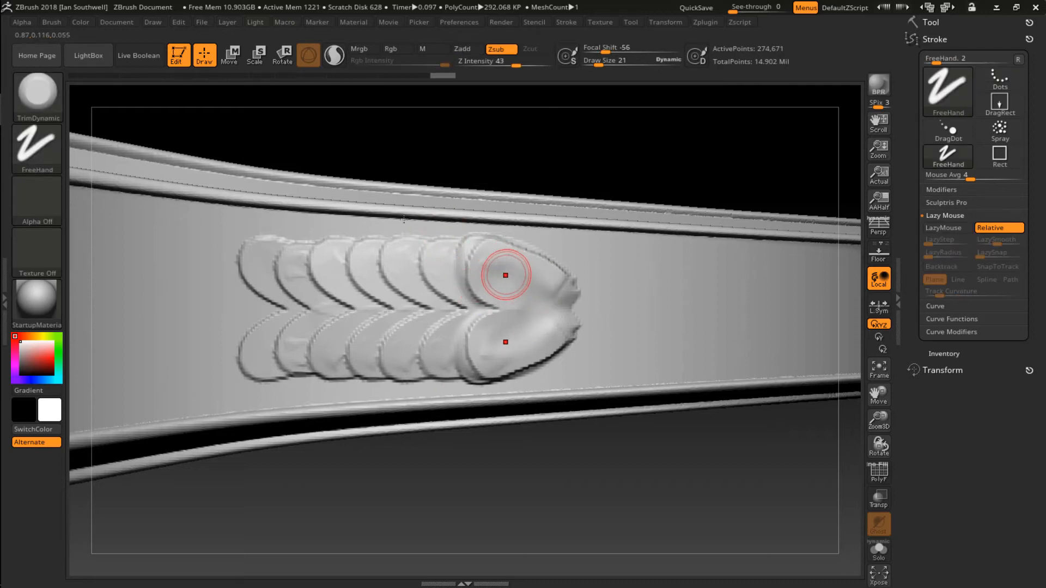
Carve a hollow into both lobes of the frontmost heart with the ClayBuildup brush and smooth the hollows.
key("b")
key("c")
key("b")
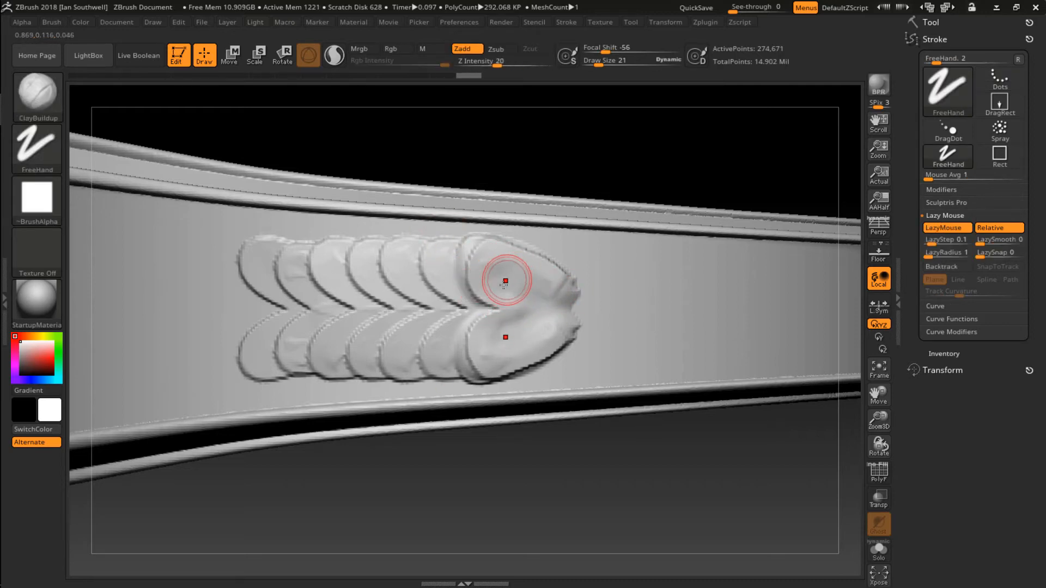
key("shift")
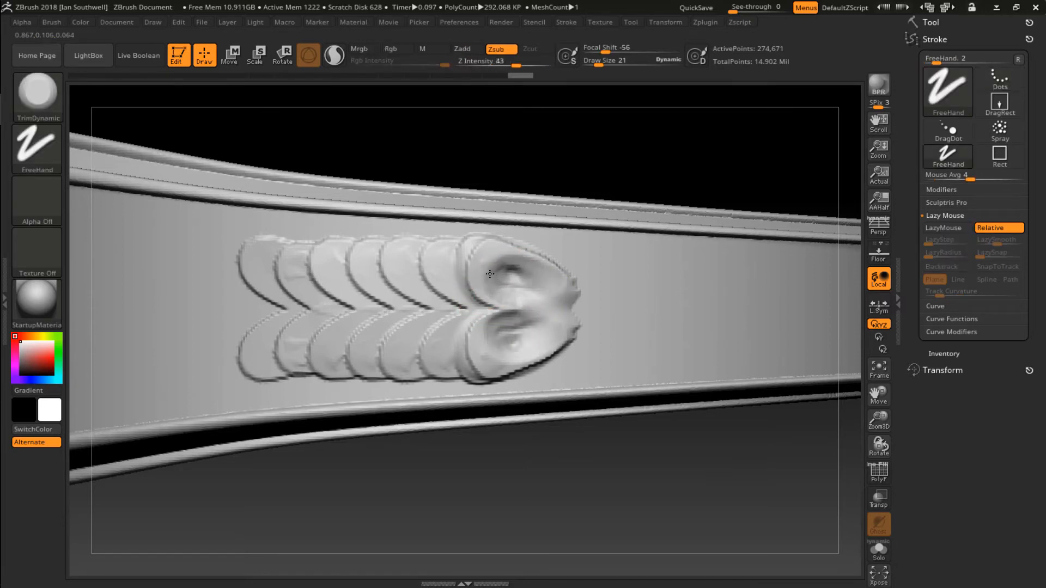
left_click_drag(514, 275, 489, 269, "shift")
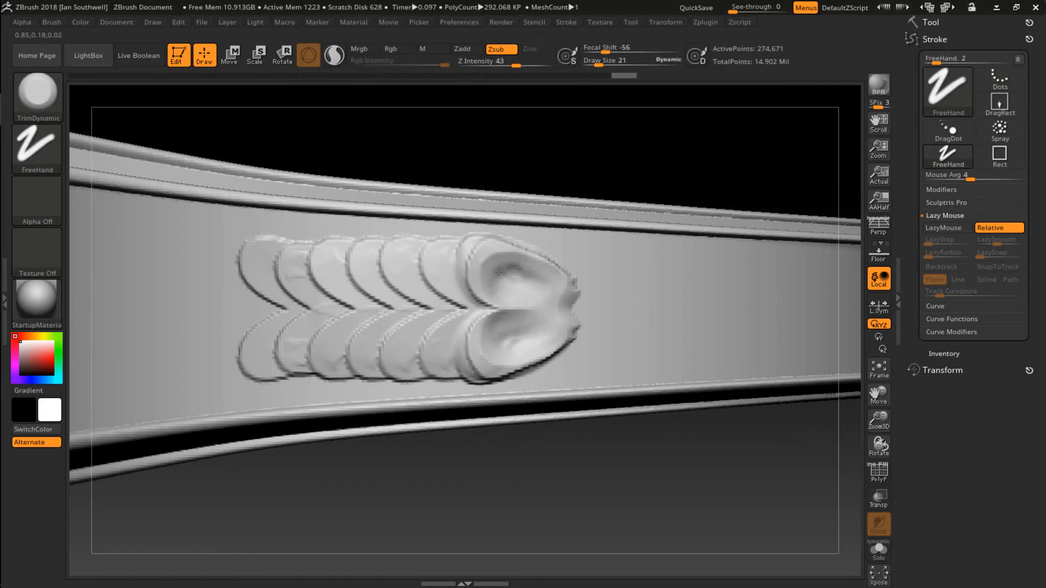
left_click_drag(498, 271, 525, 280, "shift")
Smooth the frontmost heart's lobes and blend its pointed tip into the ring's surface.
mouse_move(572, 322)
right_mouse_down("ctrl")
mouse_move(516, 270)
mouse_move(587, 325)
mouse_move(509, 301)
right_mouse_up("ctrl")
key("shift")
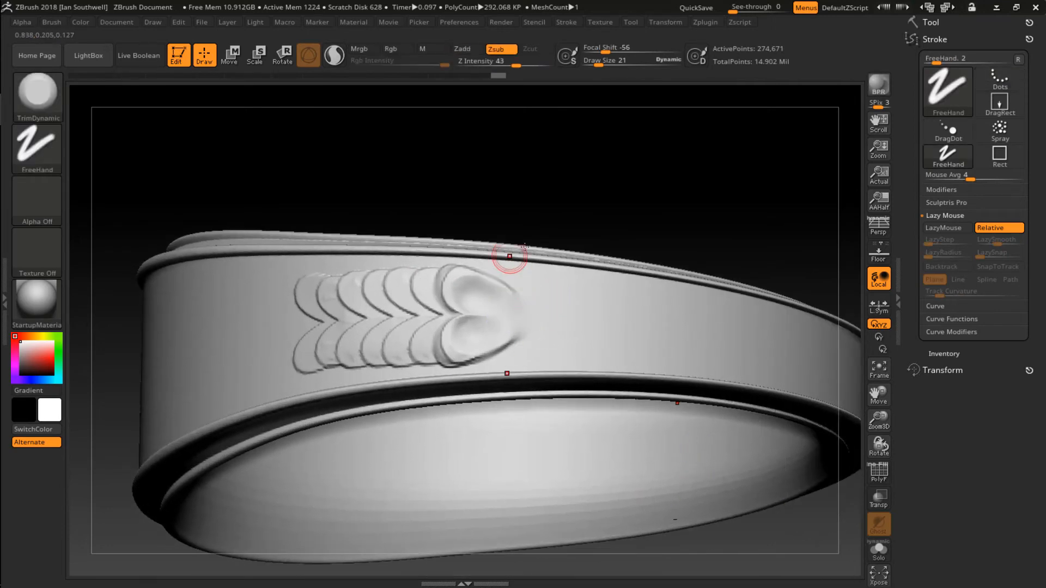
mouse_move(509, 257)
right_mouse_down()
mouse_move(556, 297)
mouse_move(537, 320)
mouse_move(503, 311)
right_mouse_up()
mouse_move(503, 311)
left_mouse_down("shift")
mouse_move(471, 309)
mouse_move(479, 332)
left_mouse_up("shift")
key("shift+space")
left_click_drag(574, 332, 541, 339)
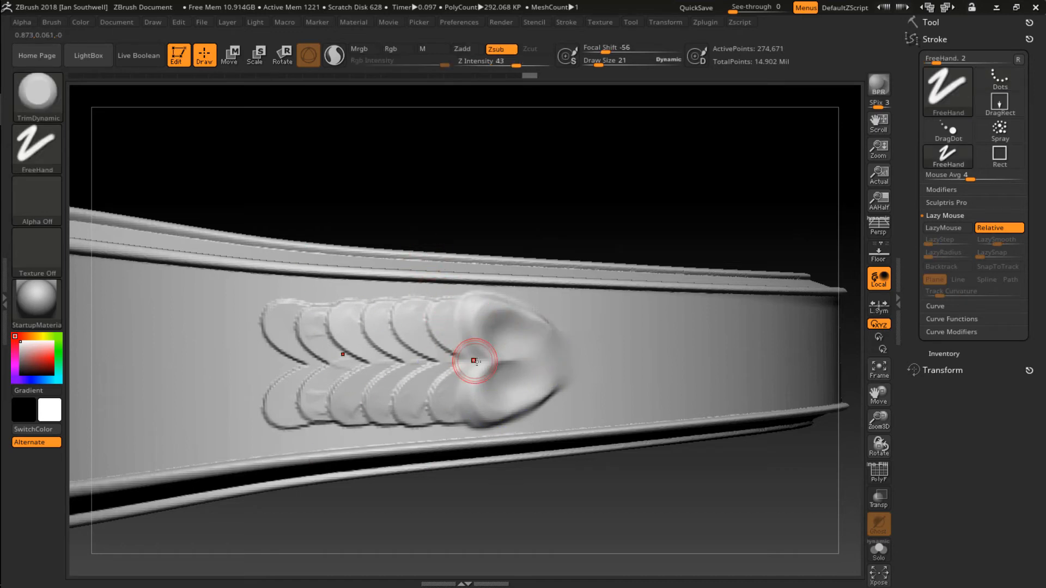
Switch to the Orb_Cracks brush and cut a smoothed groove around the outline of the frontmost heart shape.
key("2")
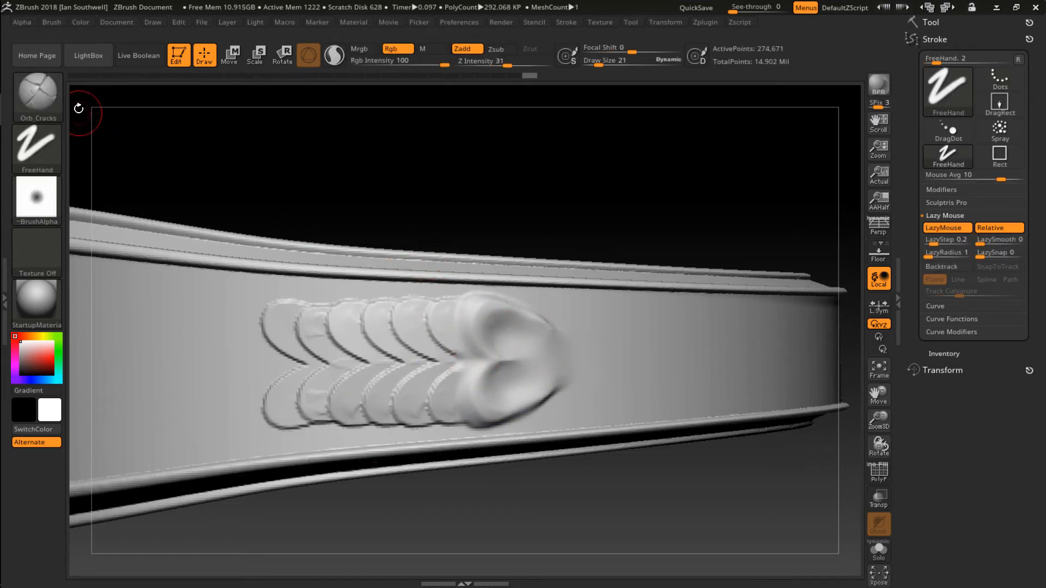
key("1")
key("2")
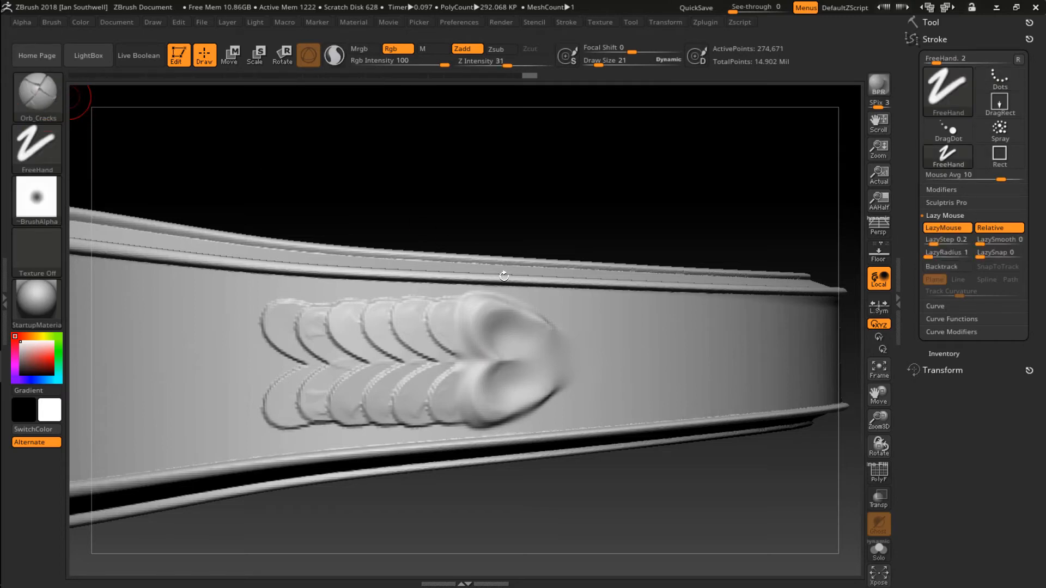
mouse_move(467, 172)
left_mouse_down()
mouse_move(549, 320)
mouse_move(462, 295)
mouse_move(455, 349)
mouse_move(464, 359)
mouse_move(456, 326)
mouse_move(465, 307)
mouse_move(494, 302)
mouse_move(560, 327)
left_mouse_up()
key("ctrl+z")
mouse_move(470, 304)
left_mouse_down("shift")
mouse_move(460, 338)
mouse_move(482, 356)
mouse_move(456, 334)
mouse_move(470, 308)
mouse_move(505, 304)
mouse_move(565, 327)
left_mouse_up("shift")
mouse_move(541, 327)
left_mouse_down("shift")
mouse_move(512, 316)
mouse_move(482, 353)
left_mouse_up("shift")
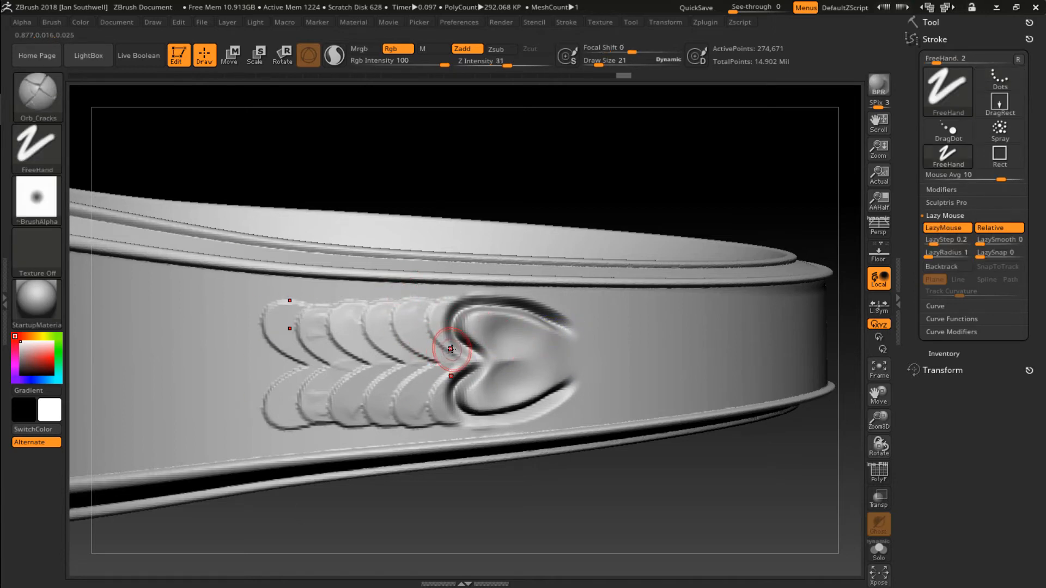
Build up clay along both lobes inside the frontmost heart and smooth it with the Smooth brush at Z Intensity 37.
key("b")
key("c")
key("t")
mouse_move(550, 337)
left_mouse_down()
mouse_move(474, 318)
mouse_move(489, 335)
left_mouse_up()
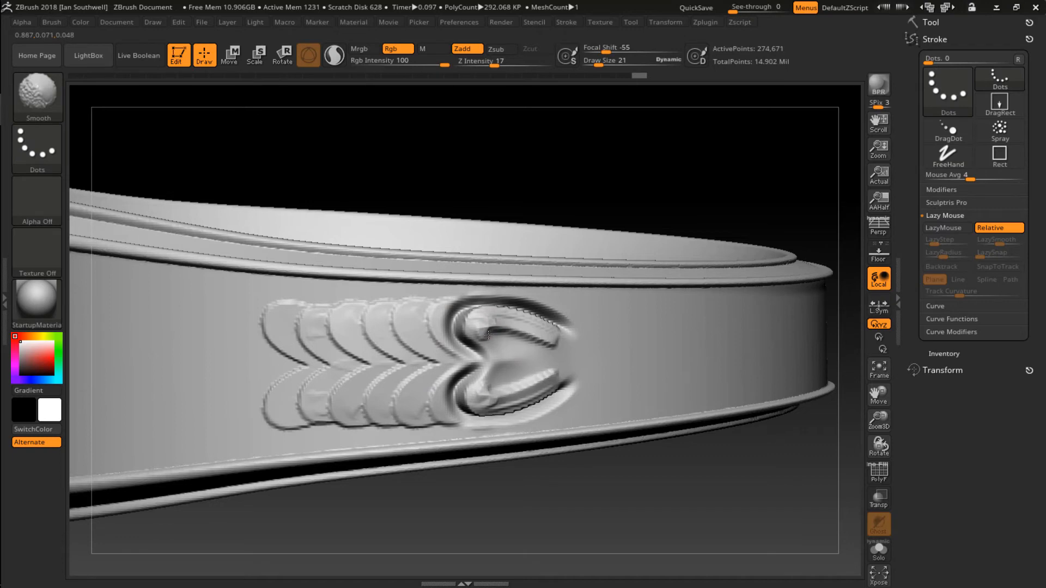
key("space")
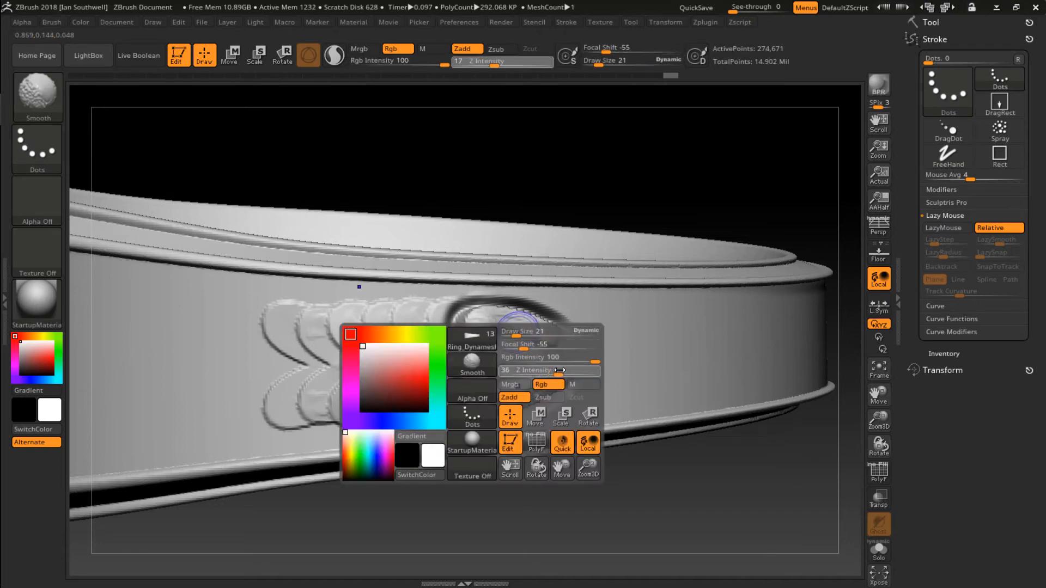
left_click_drag(559, 371, 562, 371)
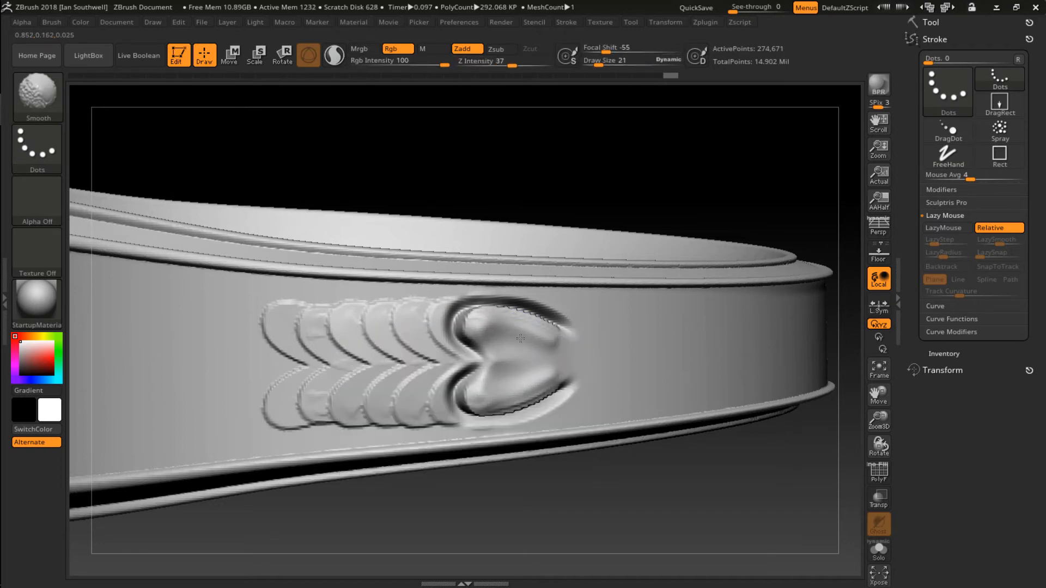
Carve into the centre of the frontmost heart with ClayBuildup and smooth the edges around its pointed end.
left_click_drag(492, 329, 602, 345, "alt")
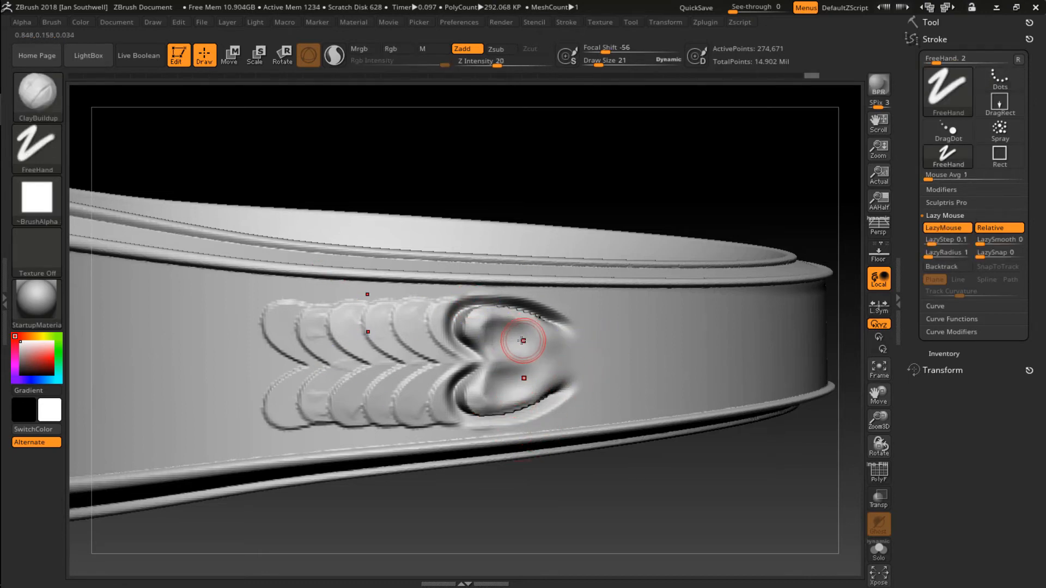
right_click_drag(523, 350, 506, 311, "ctrl")
right_click_drag(506, 310, 527, 273, "alt")
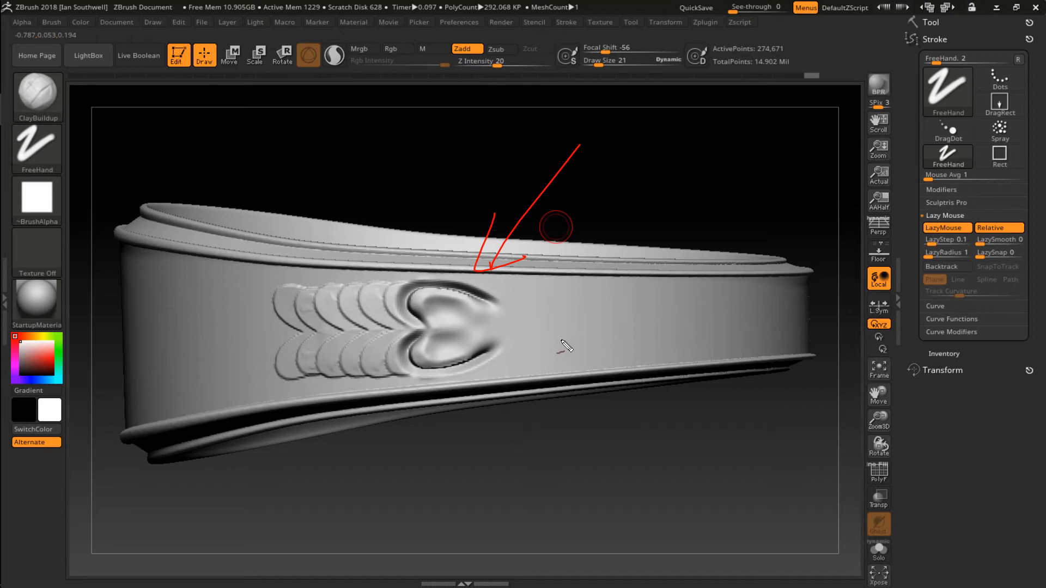
key("Escape")
right_click_drag(480, 311, 485, 305, "ctrl")
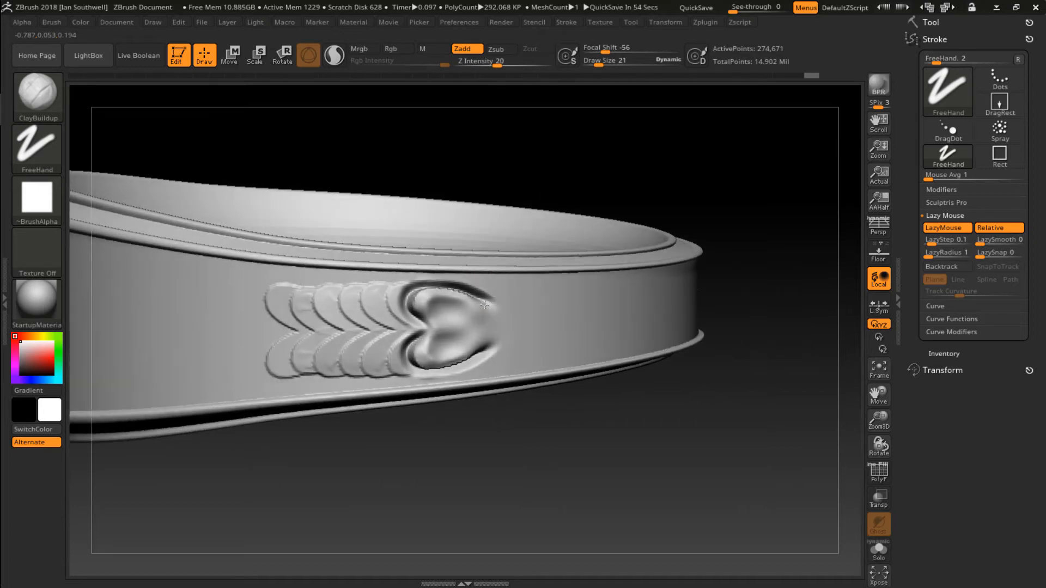
key("shift")
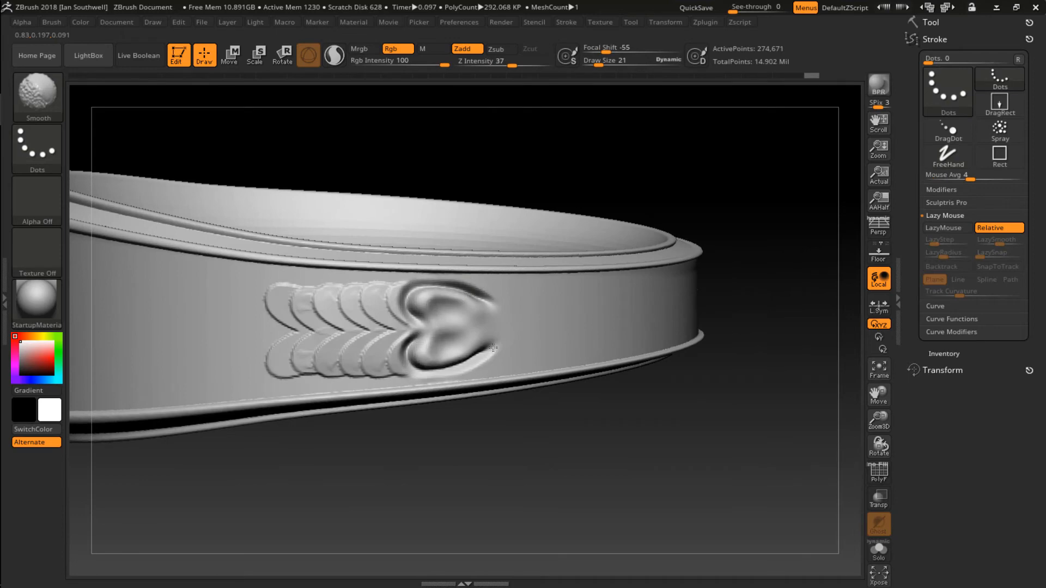
left_click_drag(493, 348, 490, 326, "shift")
Increase the draw size to 39 and reshape the frontmost heart's pointed end with the Move brush.
mouse_move(490, 325)
right_mouse_down()
mouse_move(466, 294)
mouse_move(479, 313)
mouse_move(427, 341)
mouse_move(418, 283)
mouse_move(442, 285)
mouse_move(523, 406)
mouse_move(449, 316)
right_mouse_up()
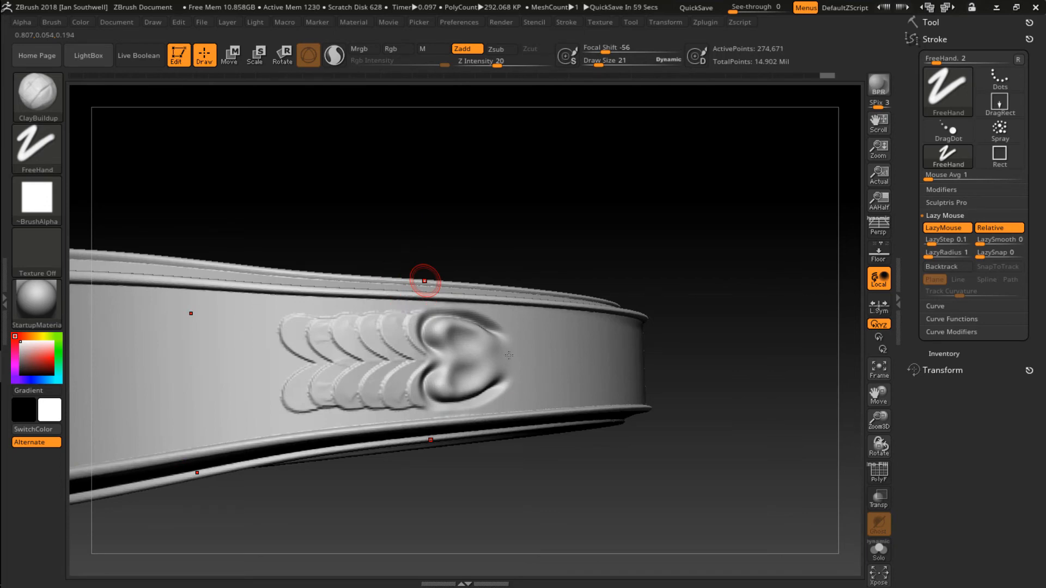
mouse_move(554, 251)
right_mouse_down()
mouse_move(514, 249)
mouse_move(475, 273)
right_mouse_up()
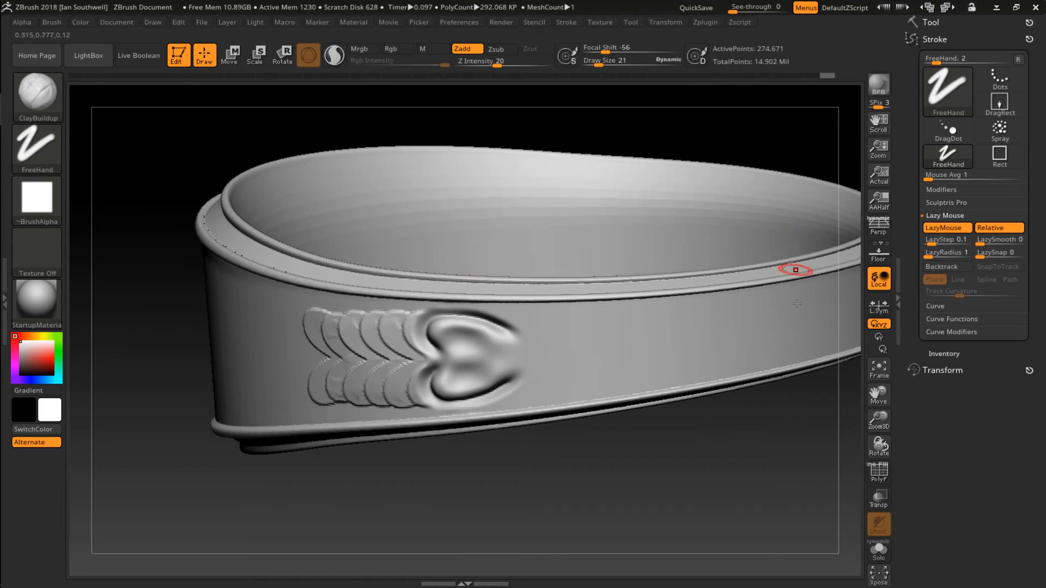
right_click_drag(563, 325, 588, 305, "alt")
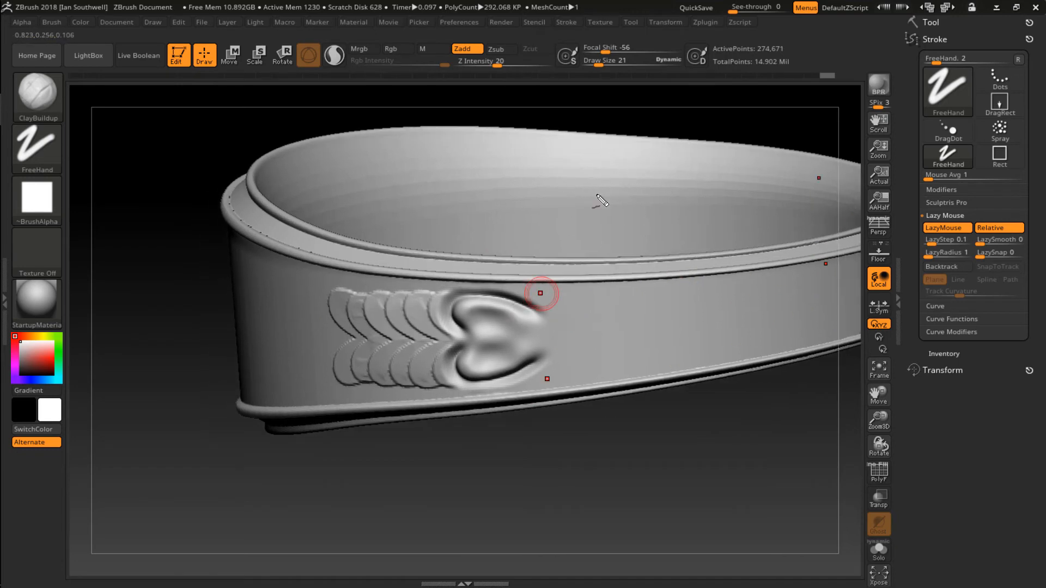
mouse_move(590, 231)
right_mouse_down()
mouse_move(624, 233)
mouse_move(543, 240)
right_mouse_up()
key("space")
left_click_drag(532, 246, 542, 246)
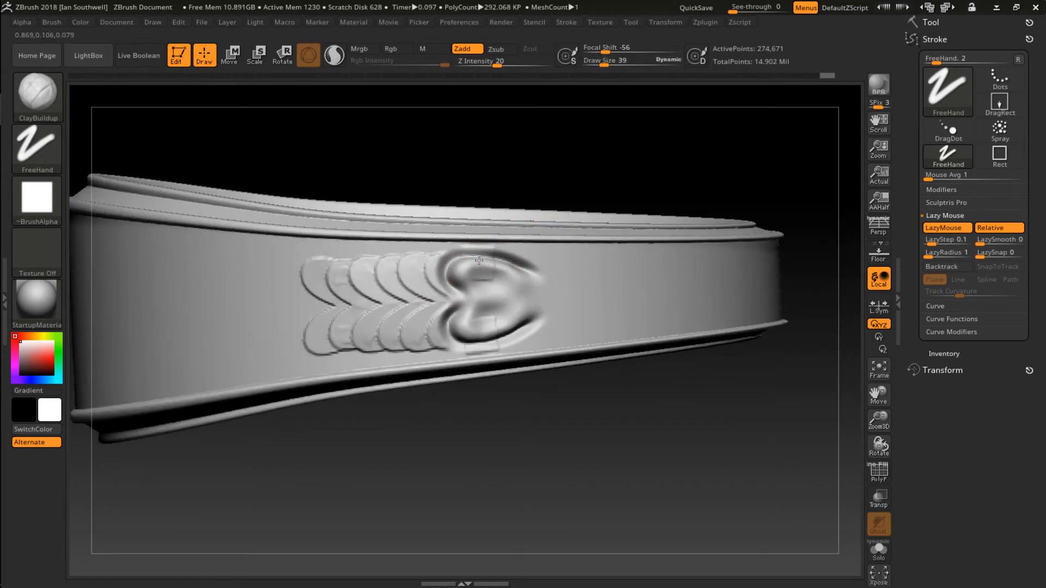
key("b")
key("m")
key("v")
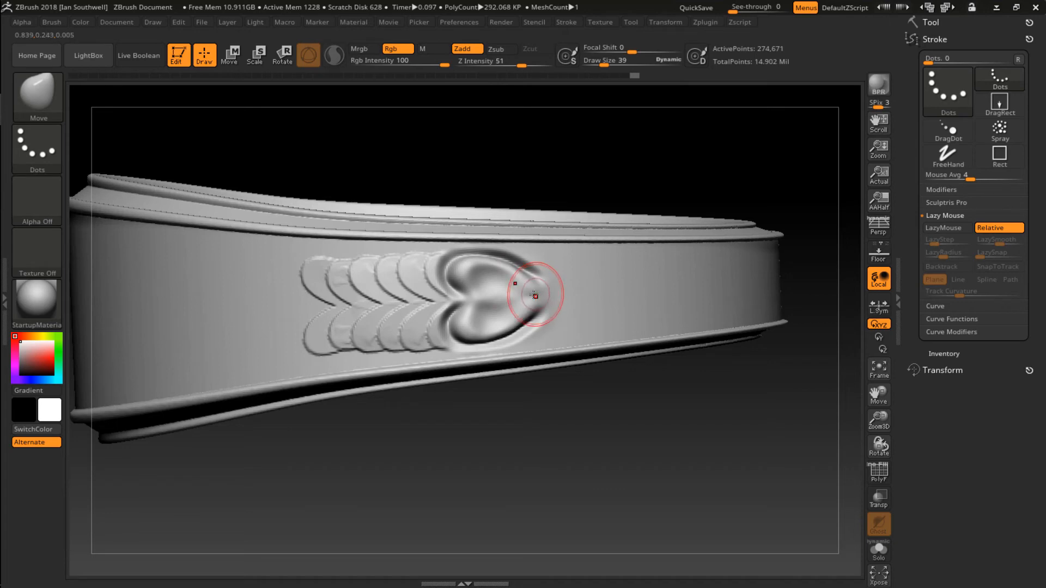
mouse_move(535, 295)
left_mouse_down("shift")
mouse_move(506, 297)
mouse_move(530, 289)
left_mouse_up("shift")
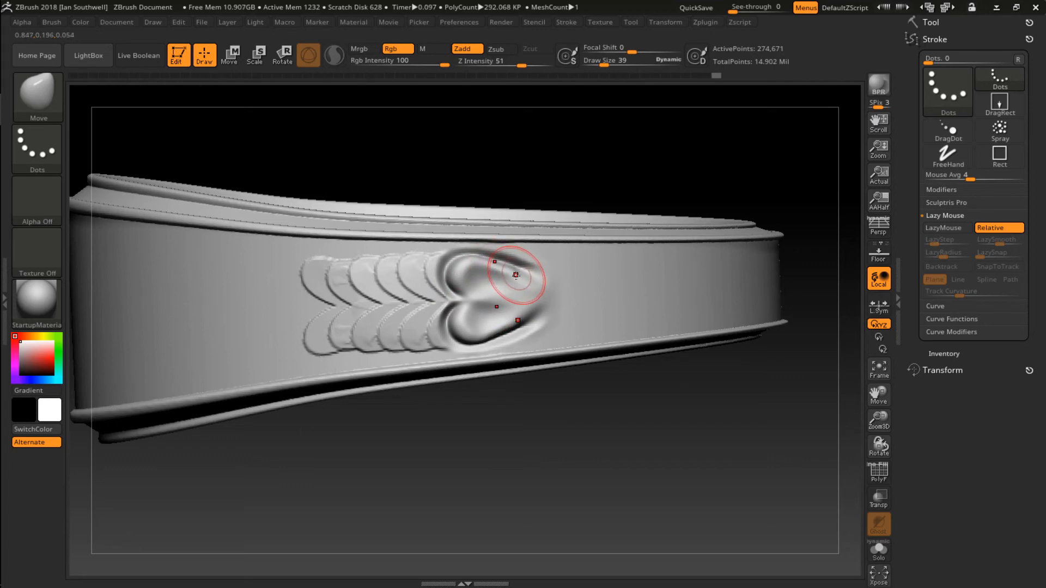
left_click_drag(525, 274, 523, 282, "shift")
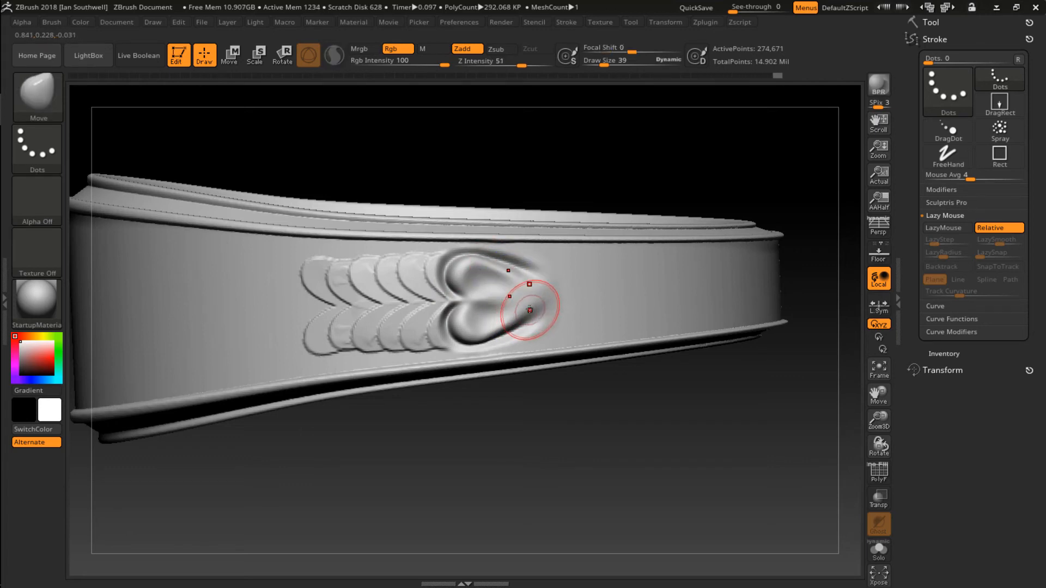
Flatten the inner surface of the frontmost heart with the TrimDynamic brush.
key("b")
key("t")
key("d")
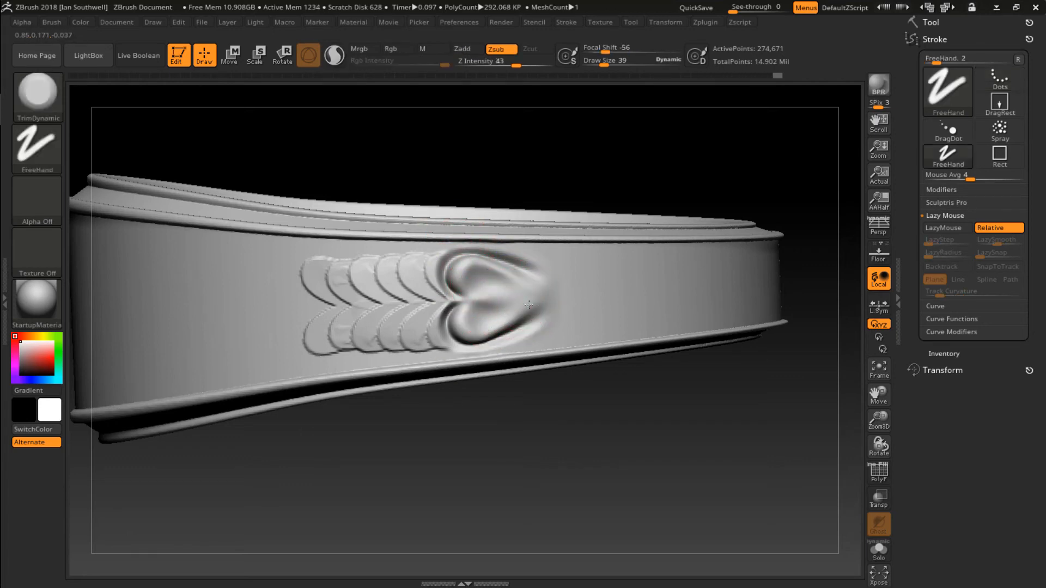
left_click_drag(500, 293, 494, 286)
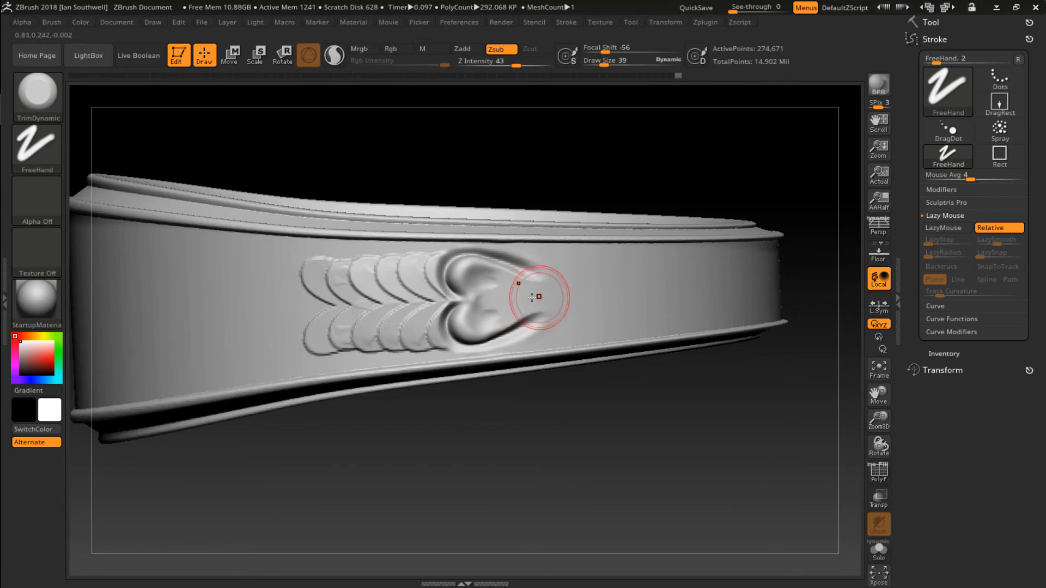
Undo the wide ClayBuildup strokes, reduce the draw size to 15, and rework and smooth the hollows in the frontmost heart.
key("b")
key("c")
key("b")
mouse_move(489, 276)
left_mouse_down("alt")
mouse_move(501, 293)
mouse_move(518, 292)
left_mouse_up("alt")
key("ctrl+z")
key("ctrl+z")
key("space")
key("ctrl+z")
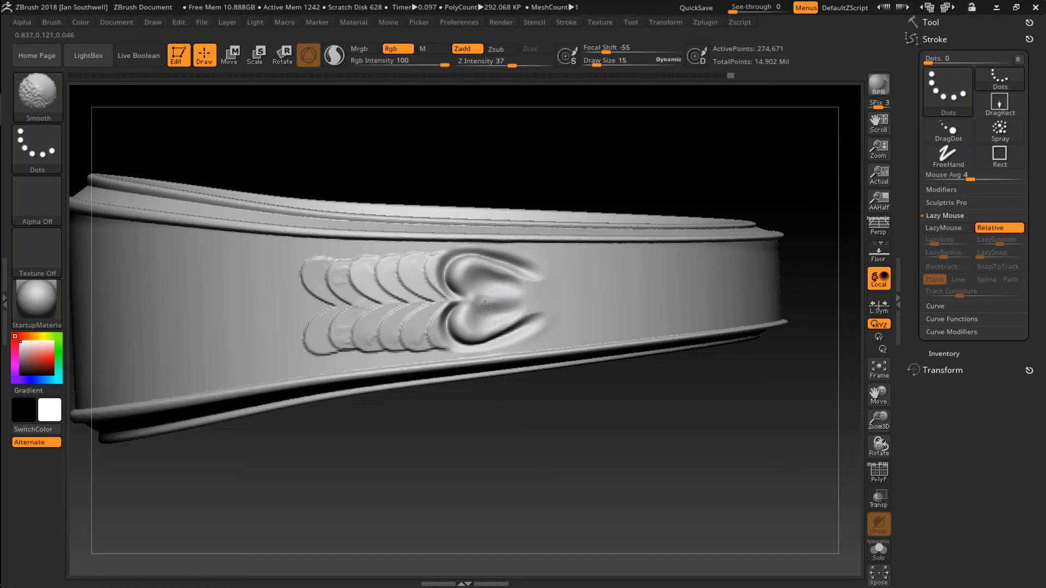
left_click_drag(485, 305, 495, 315, "shift")
Switch to the WorkingOnInside subtool and examine the finished scroll, leaf and rope ornaments around its outer band.
mouse_move(523, 294)
right_mouse_down("ctrl")
mouse_move(484, 268)
mouse_move(519, 248)
mouse_move(491, 254)
mouse_move(644, 246)
right_mouse_up("ctrl")
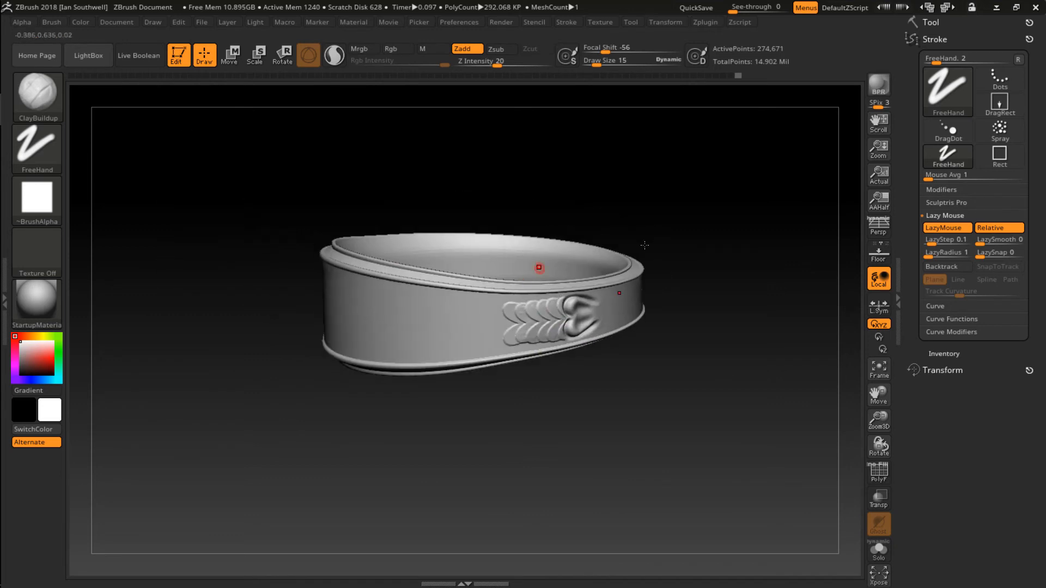
key("n")
left_click(541, 410)
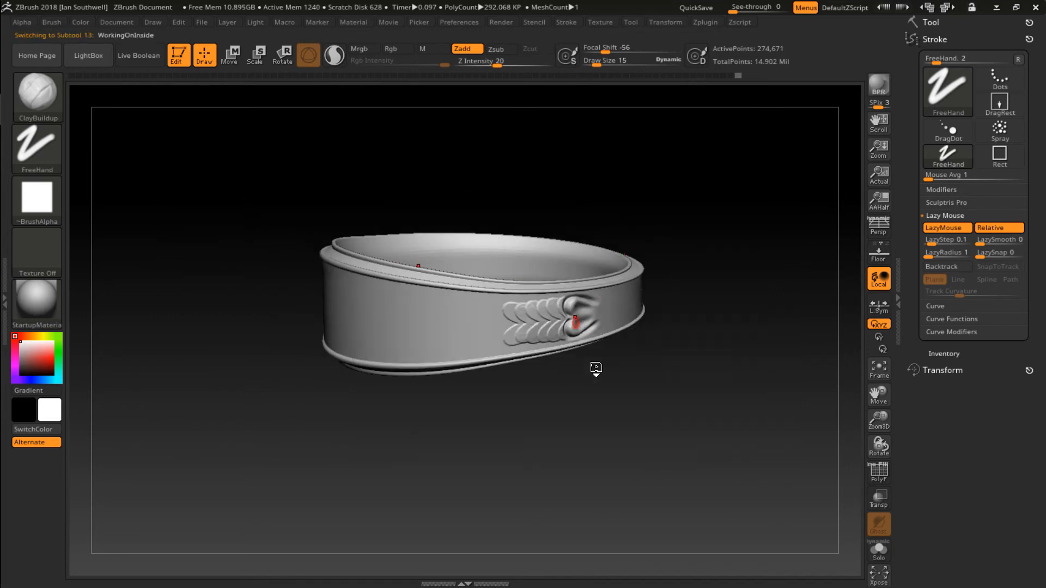
right_click_drag(503, 350, 412, 300, "alt")
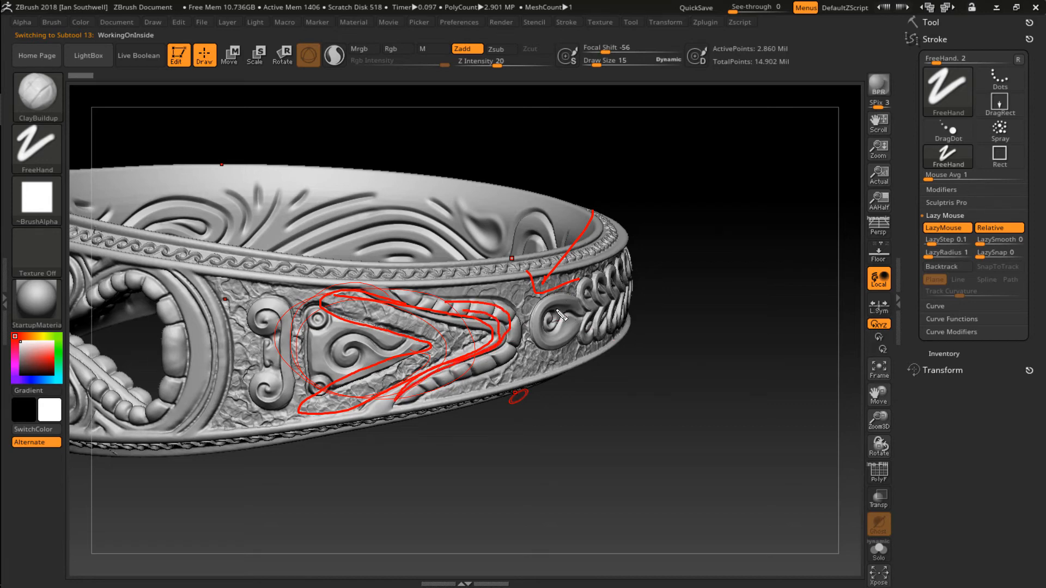
key("Escape")
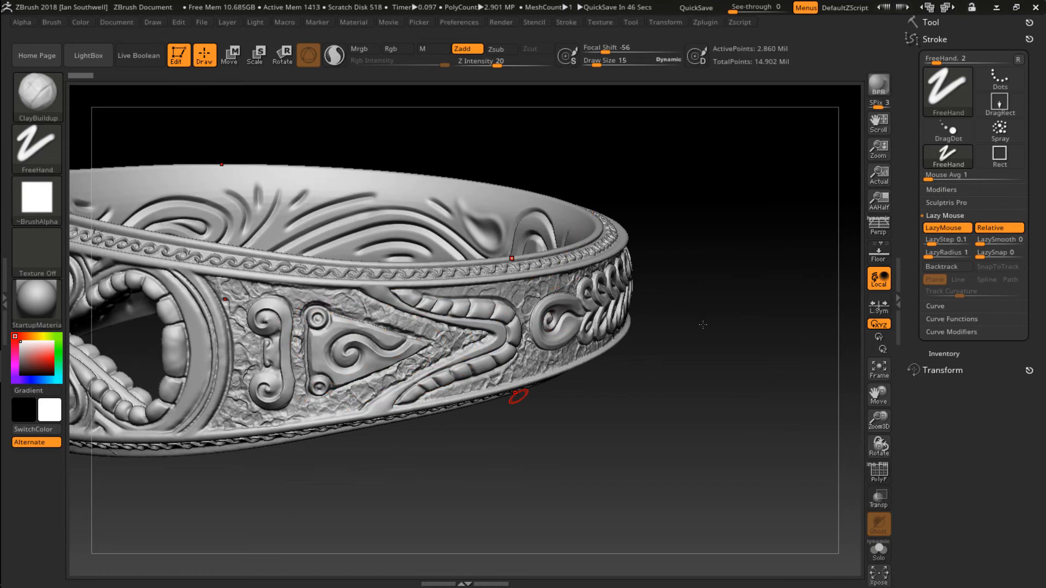
mouse_move(701, 324)
left_mouse_down()
mouse_move(524, 281)
mouse_move(617, 296)
left_mouse_up()
key("Escape")
mouse_move(547, 291)
left_mouse_down()
mouse_move(550, 244)
mouse_move(583, 252)
left_mouse_up()
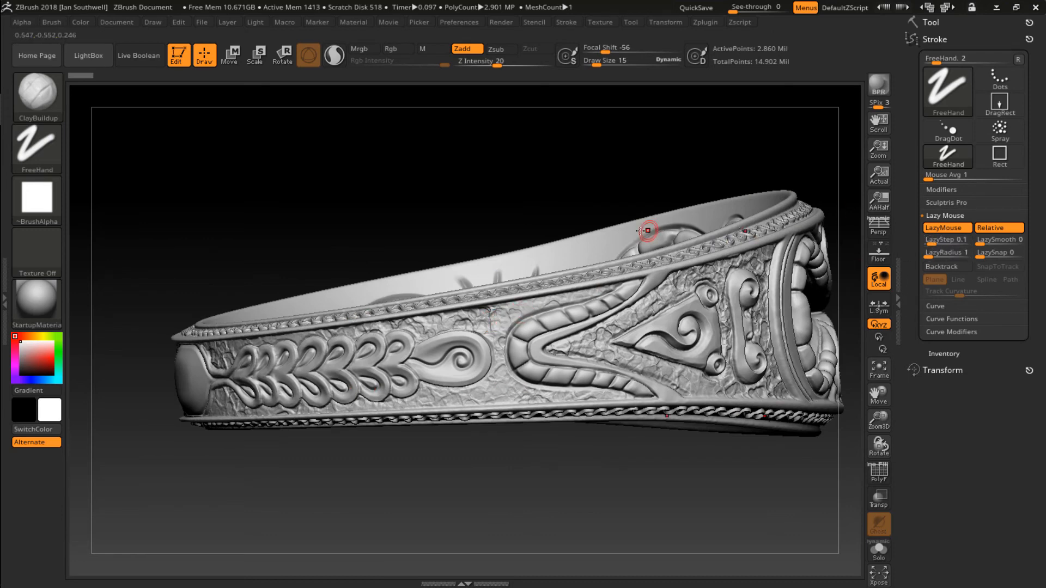
Return to the Ring_Dynameshed subtool and mask the raised rims along both edges of its plain band with MaskPen at draw size 45.
key("n")
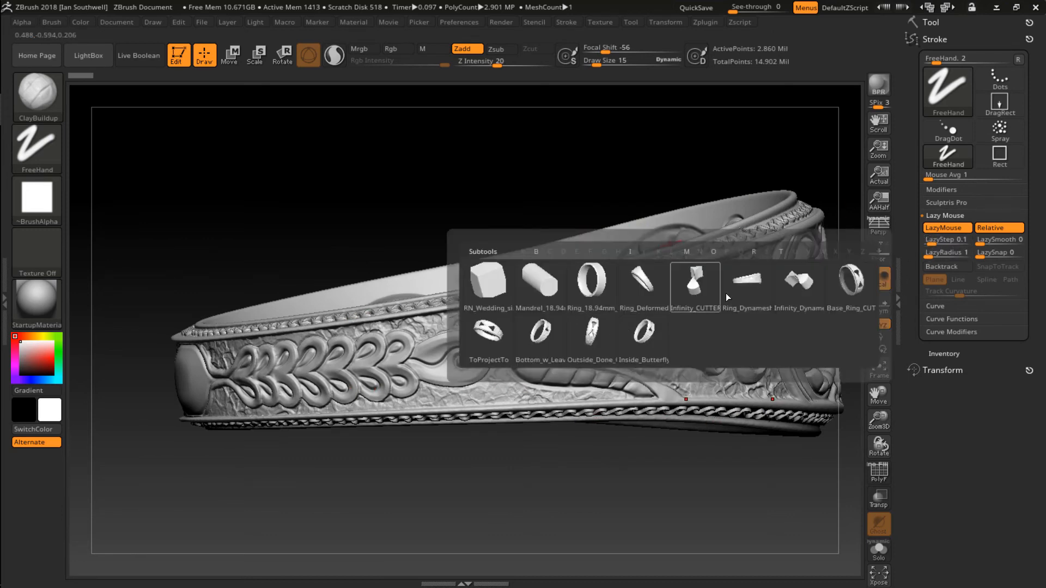
left_click(747, 283)
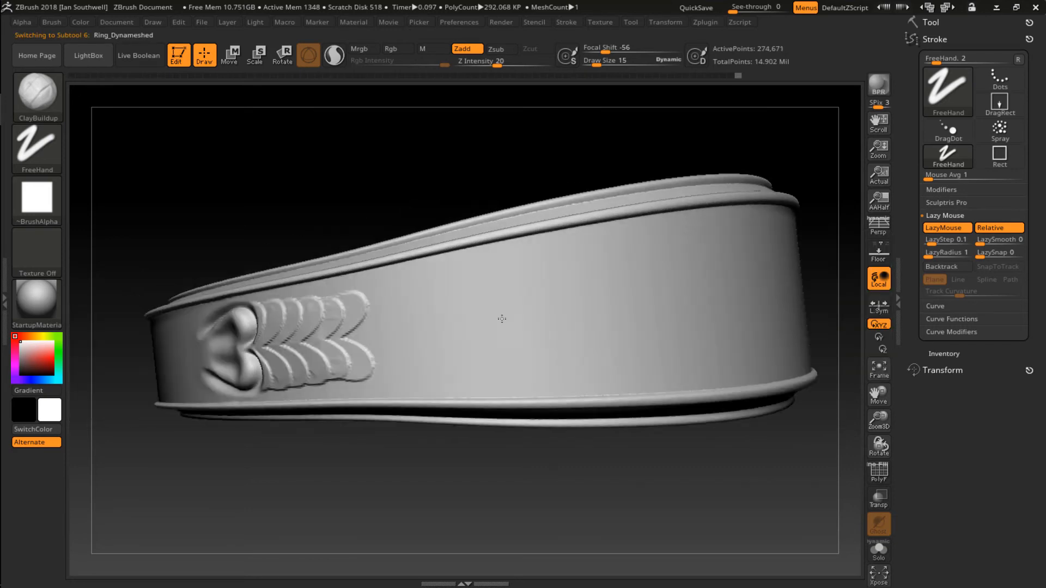
mouse_move(500, 321)
right_mouse_down()
mouse_move(463, 327)
mouse_move(658, 201)
right_mouse_up()
key("space")
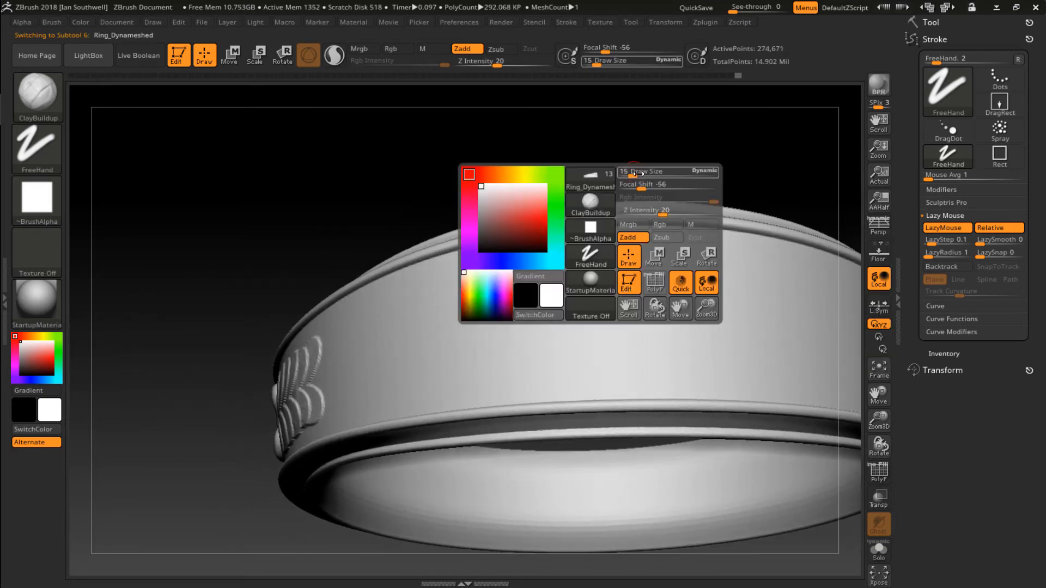
mouse_move(635, 174)
left_mouse_down()
mouse_move(652, 174)
mouse_move(641, 174)
left_mouse_up()
mouse_move(663, 187)
right_mouse_down()
mouse_move(665, 177)
mouse_move(450, 233)
mouse_move(555, 289)
right_mouse_up()
mouse_move(555, 289)
left_mouse_down("ctrl")
mouse_move(376, 313)
mouse_move(265, 369)
mouse_move(222, 404)
left_mouse_up("ctrl")
right_click_drag(366, 369, 349, 204)
right_click_drag(353, 283, 359, 211, "alt")
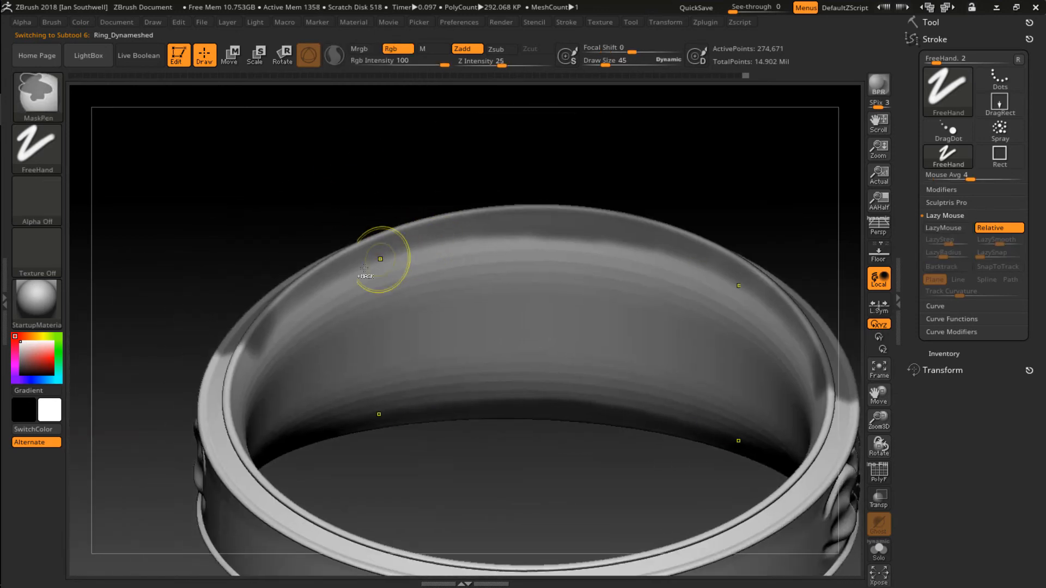
mouse_move(365, 267)
left_mouse_down("ctrl")
mouse_move(592, 243)
mouse_move(651, 321)
mouse_move(566, 324)
mouse_move(700, 362)
mouse_move(786, 350)
mouse_move(824, 427)
left_mouse_up("ctrl")
Reduce the draw size to 33, extend the mask along the band's edges and erase its spill-over near the leaf ornament.
mouse_move(463, 153)
right_mouse_down()
mouse_move(497, 243)
mouse_move(402, 408)
mouse_move(410, 296)
mouse_move(419, 329)
right_mouse_up()
key("space")
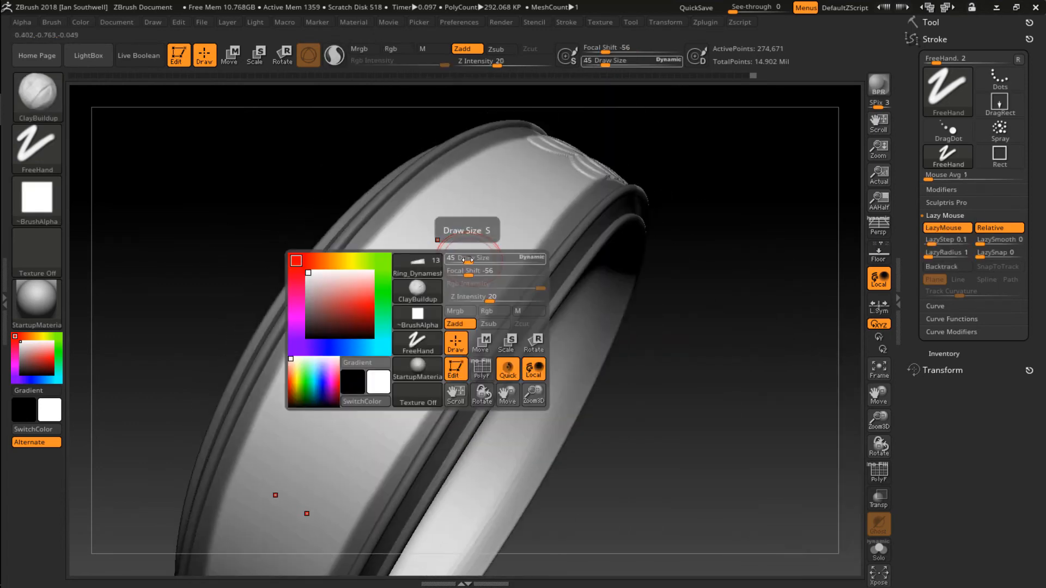
left_click_drag(469, 259, 463, 260)
mouse_move(426, 198)
left_mouse_down("ctrl")
mouse_move(456, 168)
mouse_move(396, 210)
mouse_move(315, 311)
mouse_move(308, 347)
left_mouse_up("ctrl")
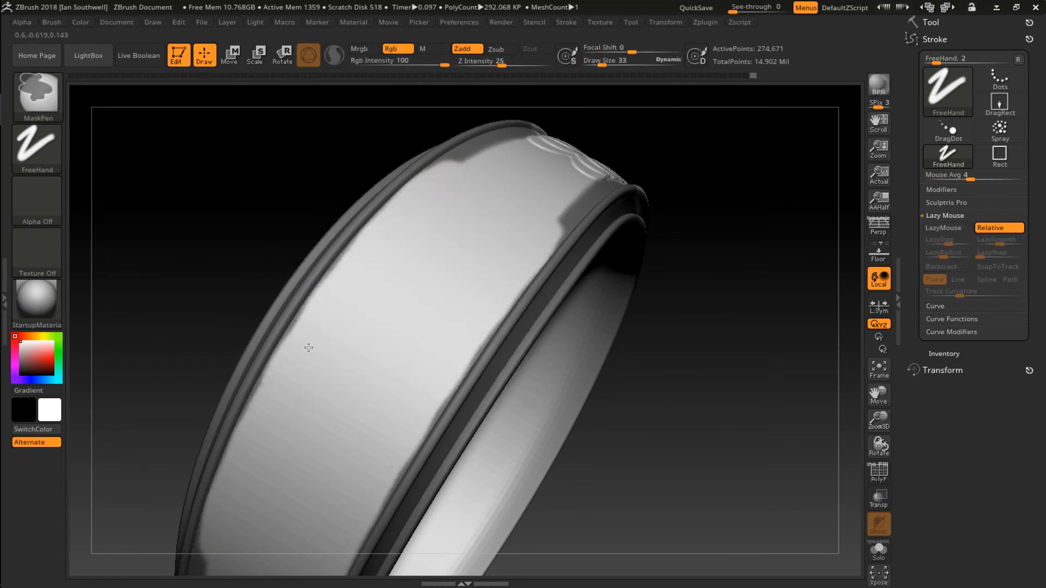
mouse_move(434, 191)
left_mouse_down("ctrl+alt")
mouse_move(448, 165)
mouse_move(493, 139)
left_mouse_up("ctrl+alt")
right_click_drag(516, 141, 460, 210)
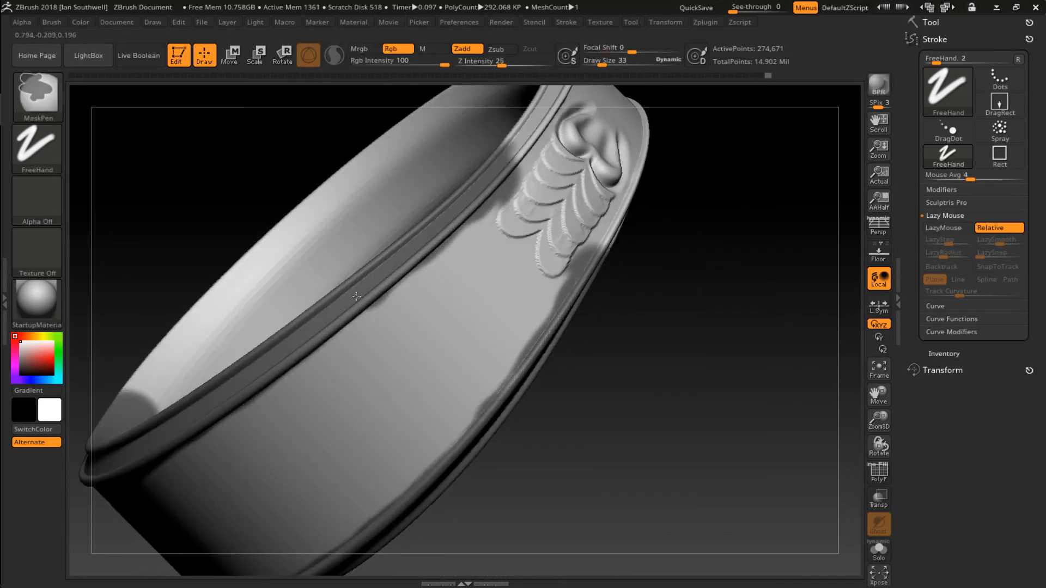
mouse_move(349, 325)
right_mouse_down()
mouse_move(325, 274)
mouse_move(365, 339)
right_mouse_up()
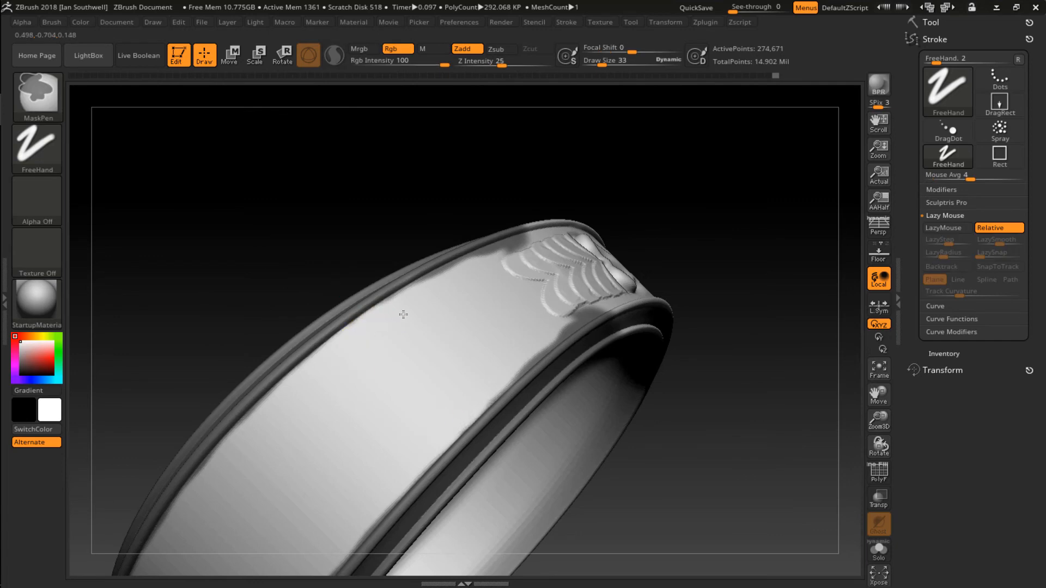
left_click_drag(459, 283, 505, 261, "ctrl+alt")
Select the SoftConcrete brush for texturing the unmasked plain band of the ring.
right_click_drag(430, 374, 539, 238, "alt")
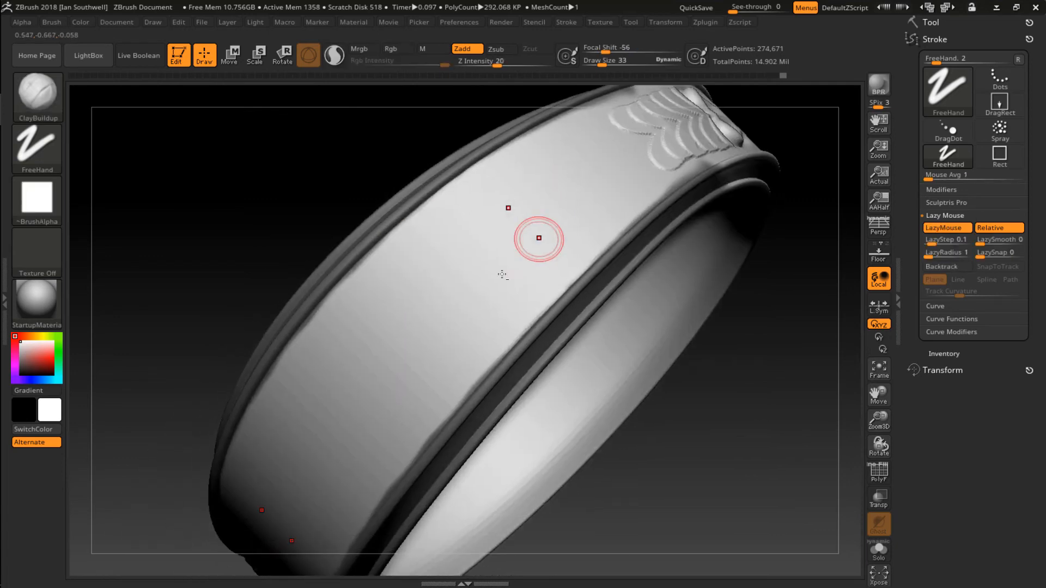
mouse_move(387, 366)
right_mouse_down("alt")
mouse_move(417, 262)
mouse_move(396, 268)
right_mouse_up("alt")
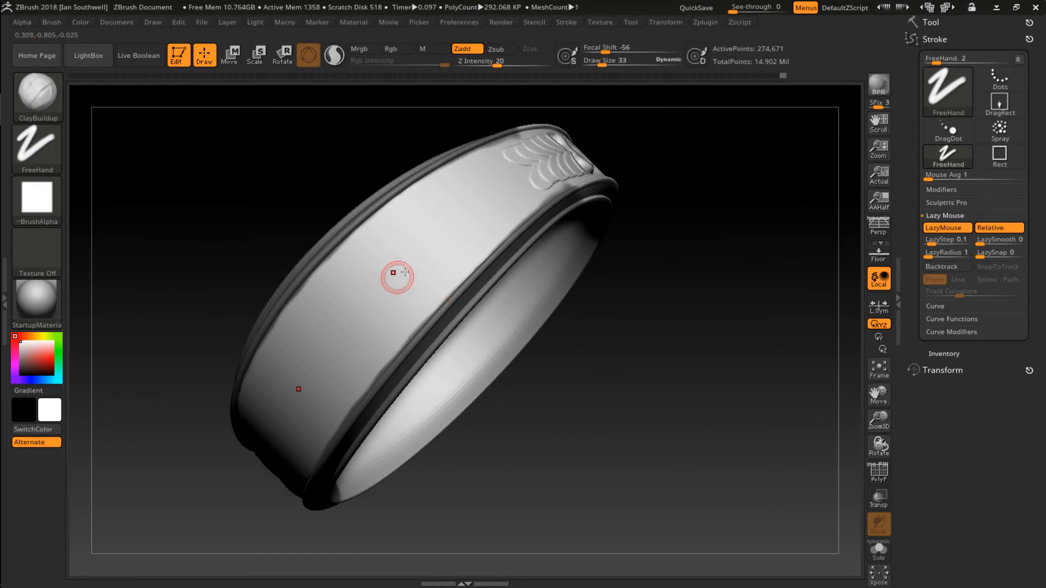
key("b")
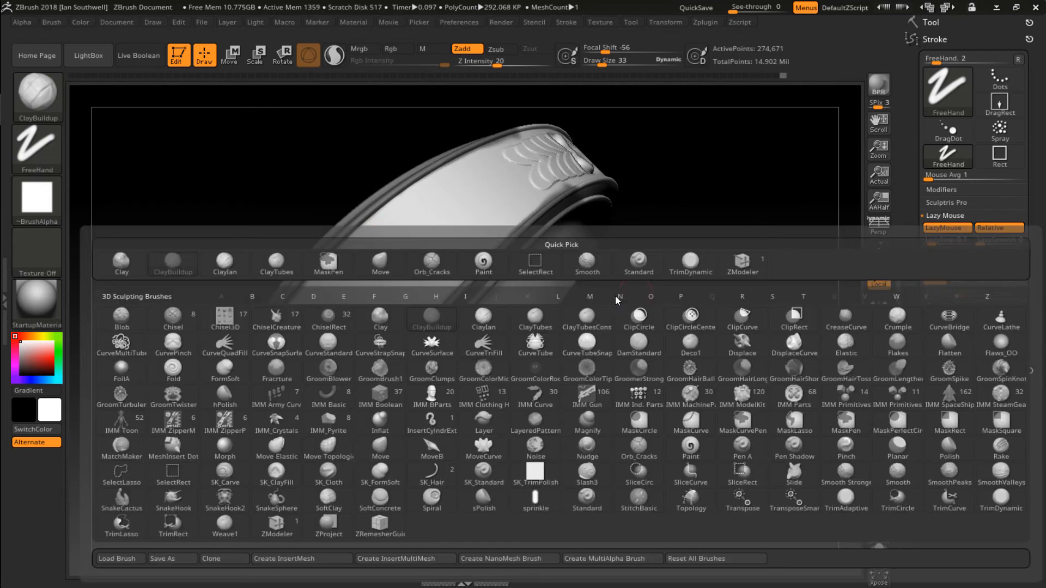
key("s")
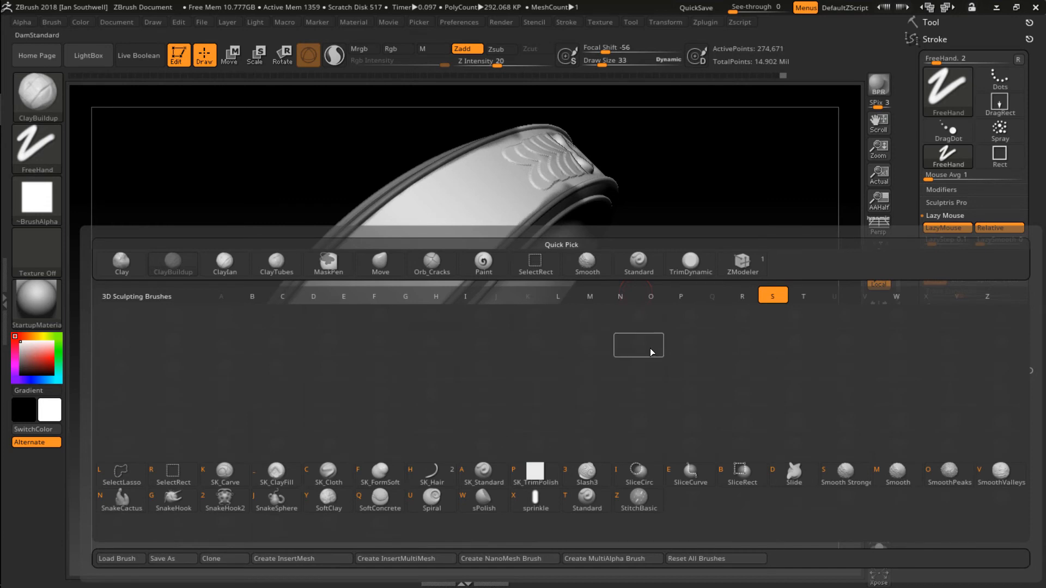
mouse_move(642, 361)
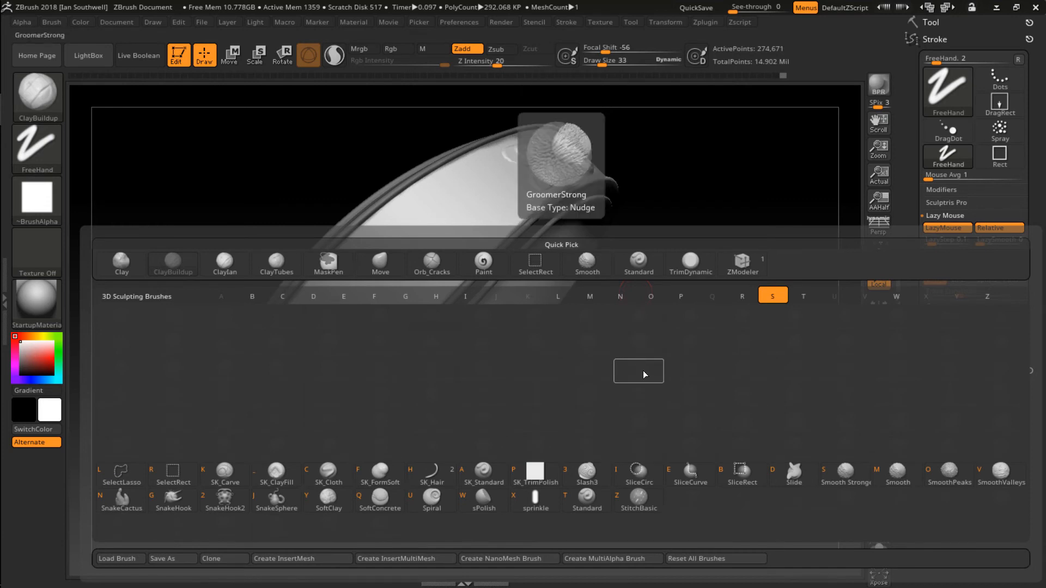
mouse_move(648, 399)
mouse_move(384, 513)
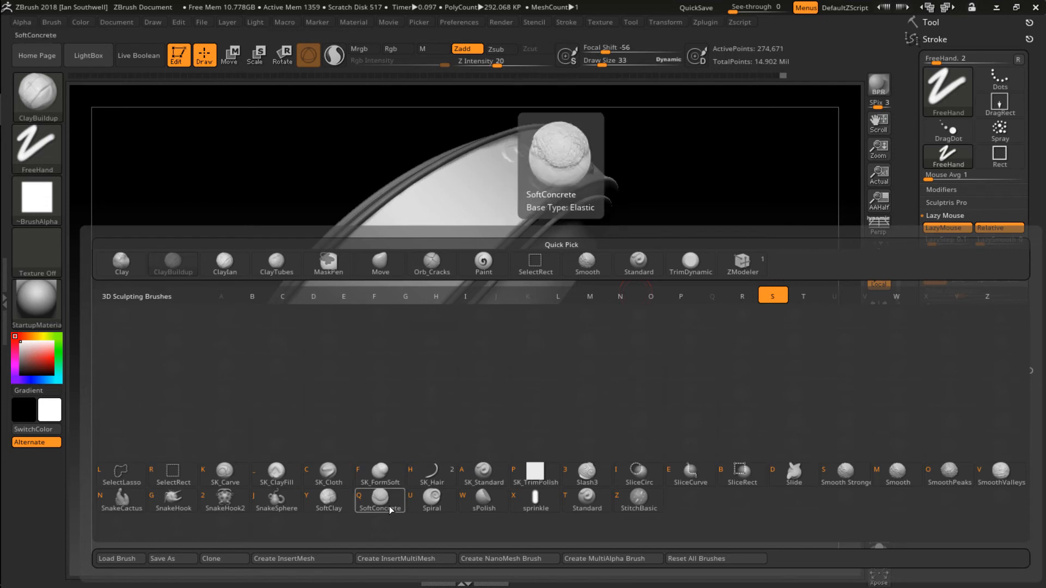
left_click(375, 503)
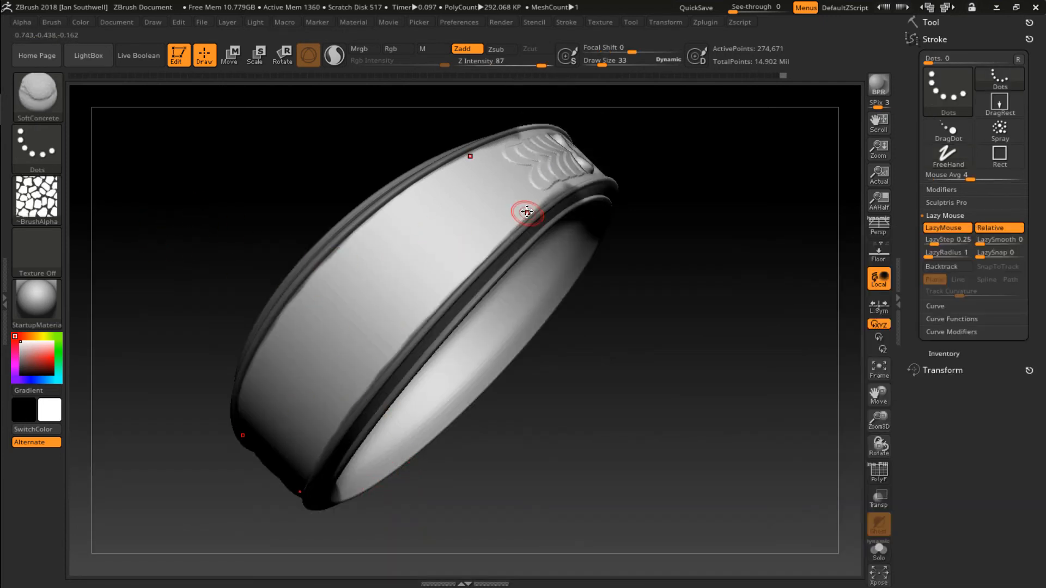
Try a SoftConcrete stroke at draw size 62 on the plain band and undo it.
key("space")
left_click_drag(533, 214, 544, 214)
left_click_drag(483, 199, 351, 320)
left_click_drag(221, 360, 355, 366)
key("ctrl+z")
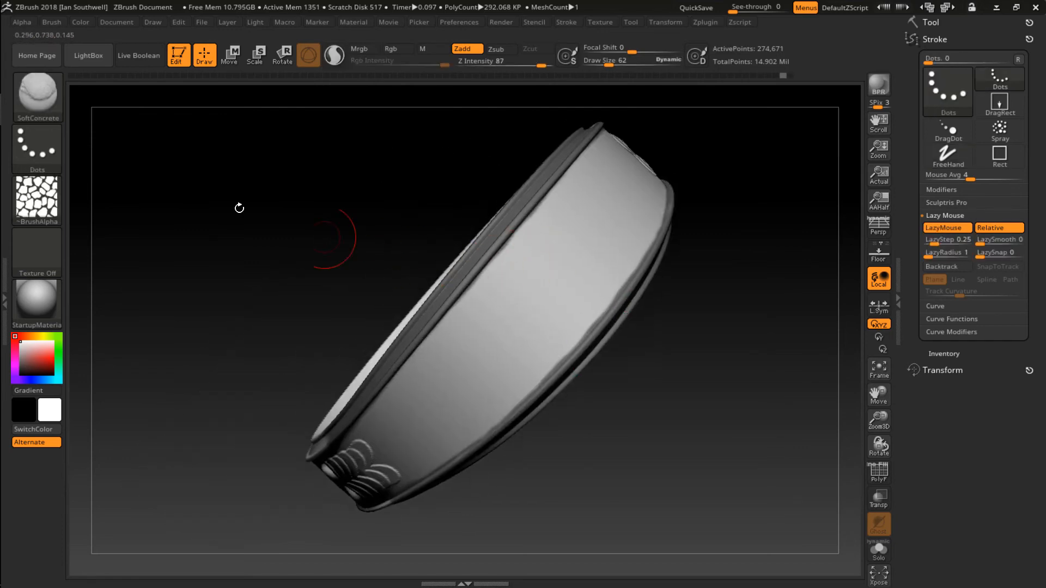
Set the SoftConcrete brush to the Spray stroke with a draw size of 104.
left_click(44, 147)
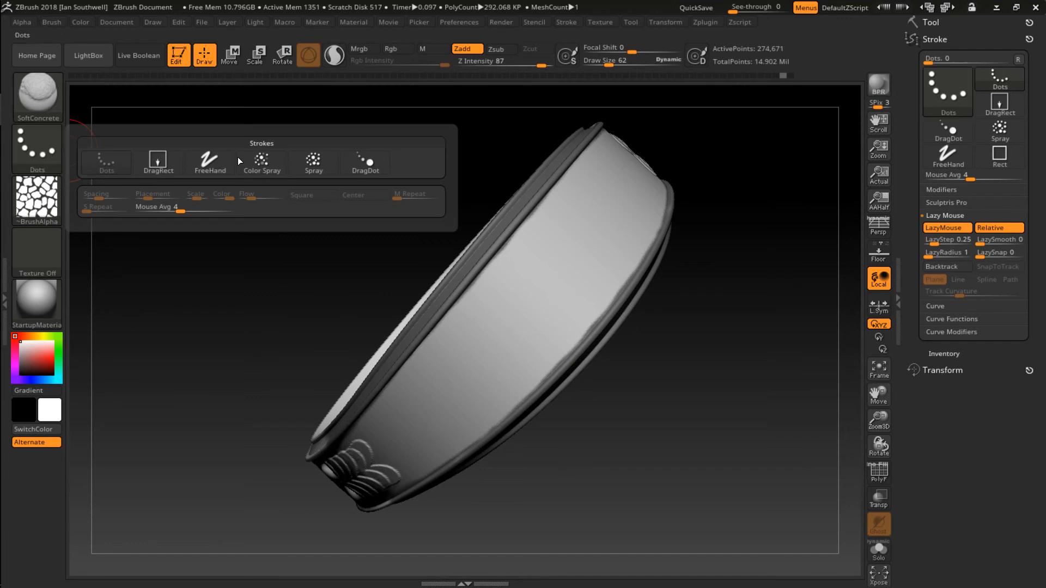
left_click(309, 163)
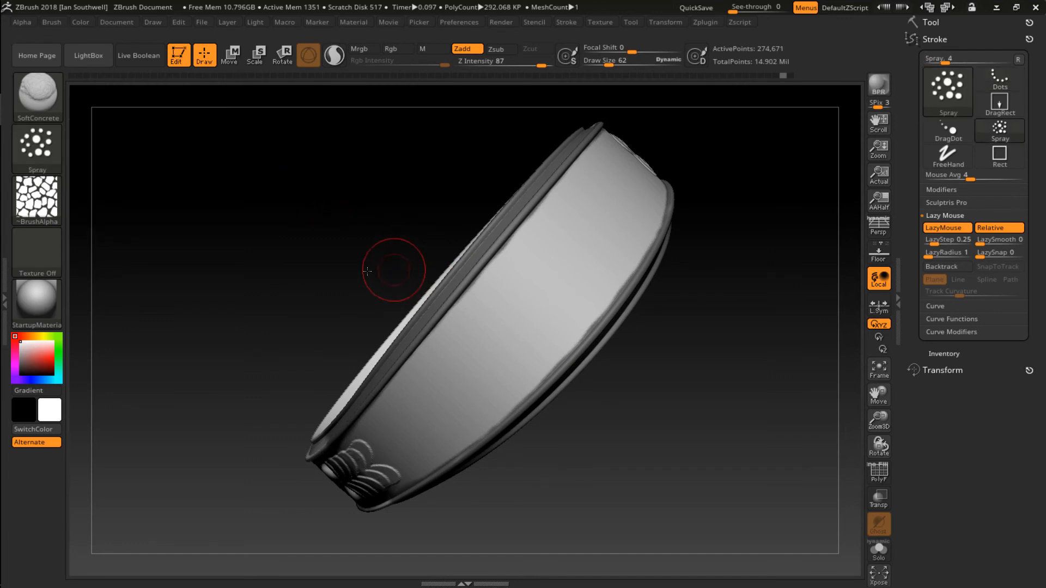
mouse_move(390, 274)
left_mouse_down()
mouse_move(433, 241)
mouse_move(438, 248)
left_mouse_up()
key("space")
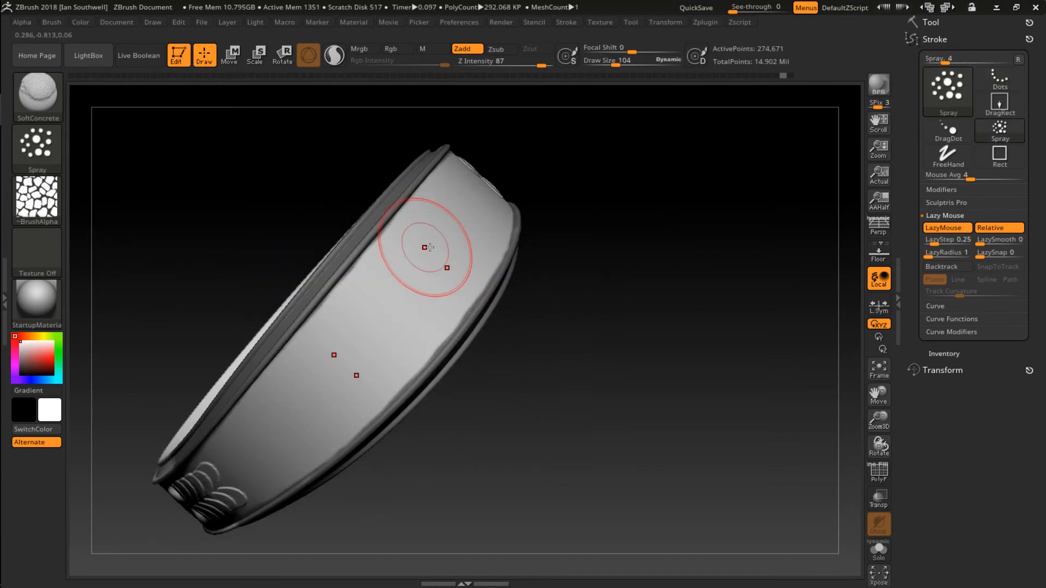
right_click_drag(384, 294, 437, 228, "alt")
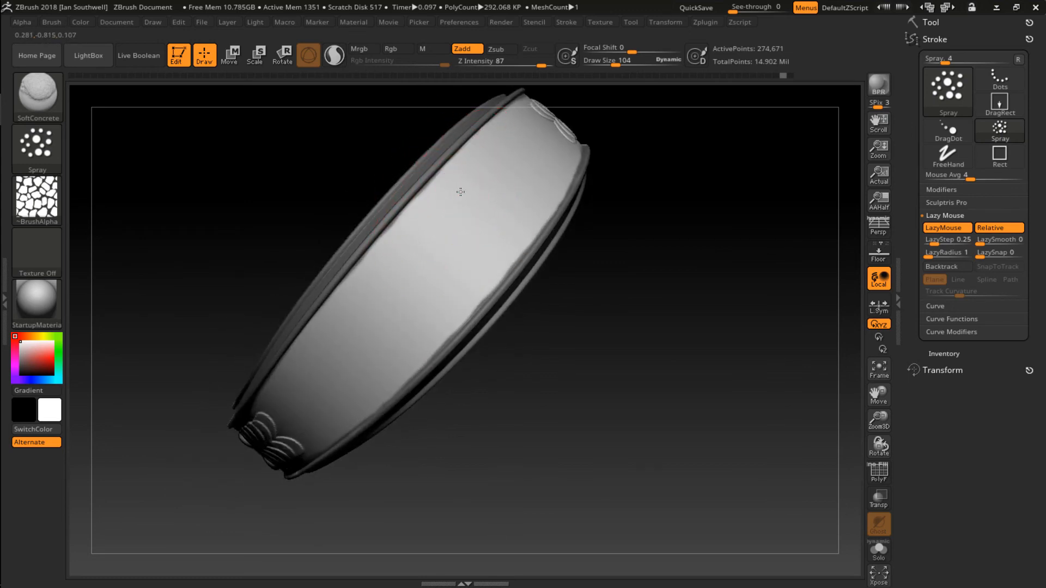
Try sprayed texture strokes on the band, lowering the Z Intensity to 8, and undo them.
left_click_drag(468, 186, 494, 167)
mouse_move(607, 194)
right_mouse_down()
mouse_move(543, 176)
mouse_move(529, 206)
right_mouse_up()
key("ctrl+z")
left_click_drag(530, 65, 482, 66)
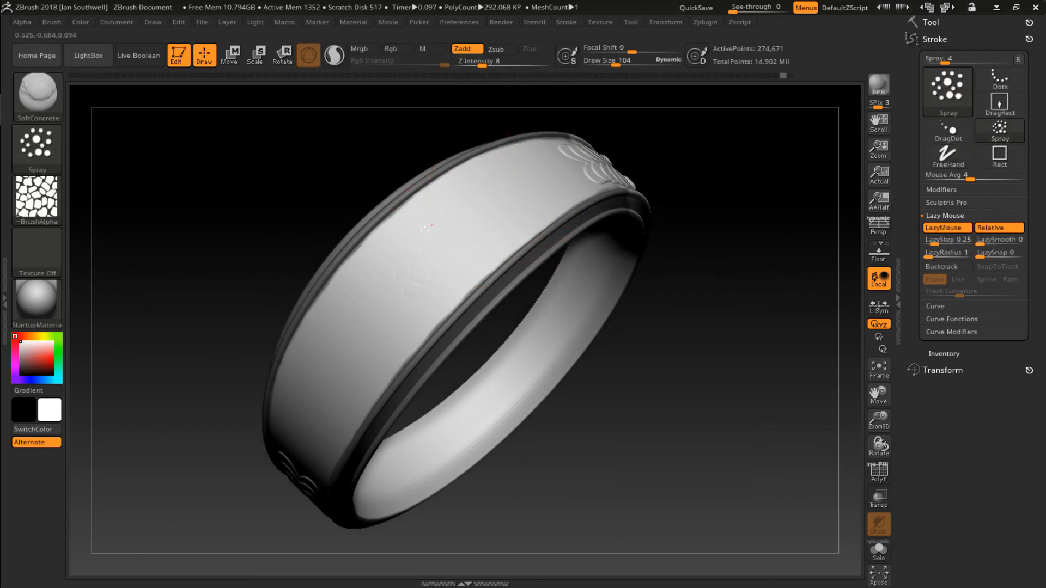
key("ctrl+z")
Try spraying the stone texture around the band at Z Intensity 21 and undo the strokes.
left_click_drag(482, 66, 499, 66)
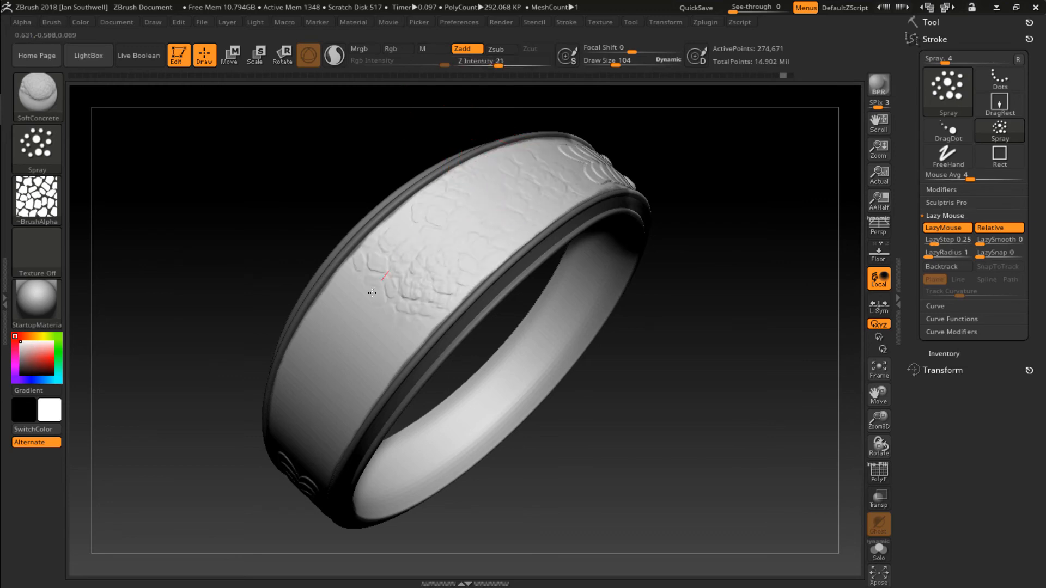
mouse_move(372, 293)
left_mouse_down()
mouse_move(349, 337)
mouse_move(314, 358)
left_mouse_up()
mouse_move(314, 358)
right_mouse_down()
mouse_move(352, 272)
mouse_move(348, 286)
right_mouse_up()
mouse_move(348, 286)
right_mouse_down("alt")
mouse_move(413, 226)
mouse_move(542, 205)
right_mouse_up("alt")
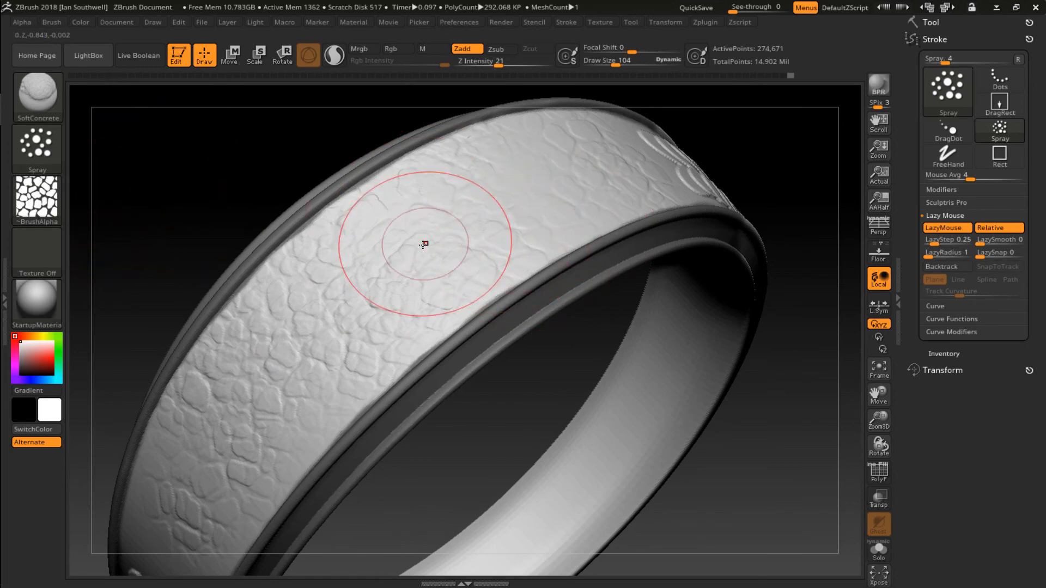
right_click_drag(425, 244, 402, 304)
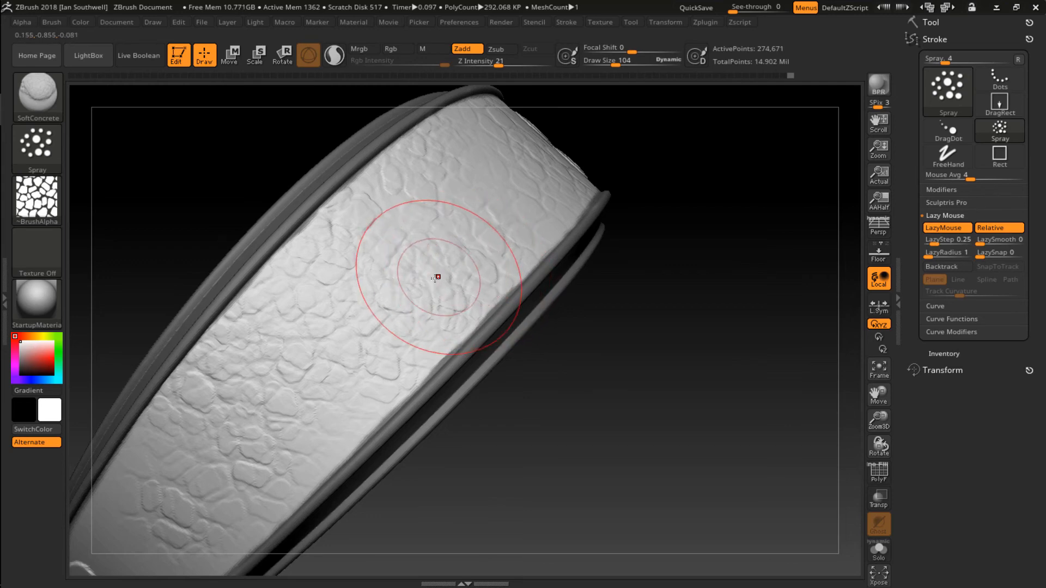
mouse_move(398, 298)
left_mouse_down()
mouse_move(417, 275)
mouse_move(405, 271)
left_mouse_up()
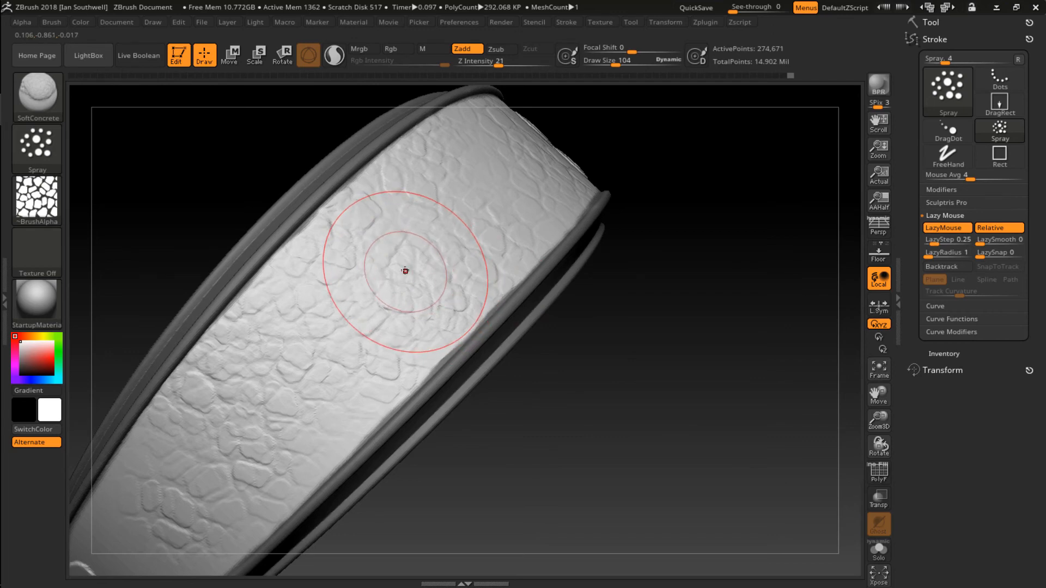
key("ctrl+z")
mouse_move(412, 250)
right_mouse_down()
mouse_move(457, 229)
mouse_move(418, 254)
mouse_move(444, 248)
right_mouse_up()
Set the Z Intensity to 35, spray a trial stone-texture stroke along the band and undo it.
left_click(46, 204)
left_click(46, 203)
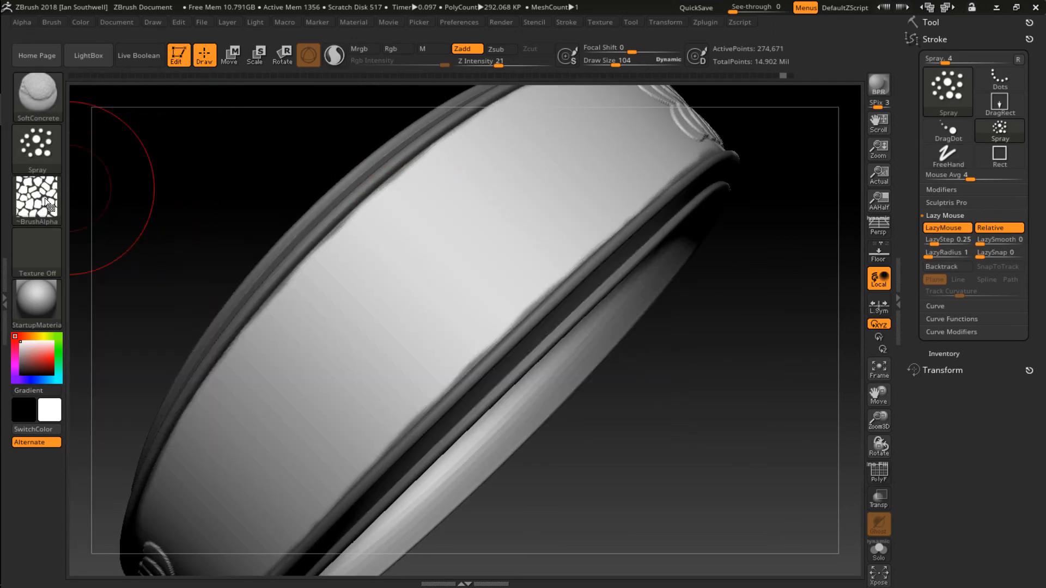
mouse_move(45, 203)
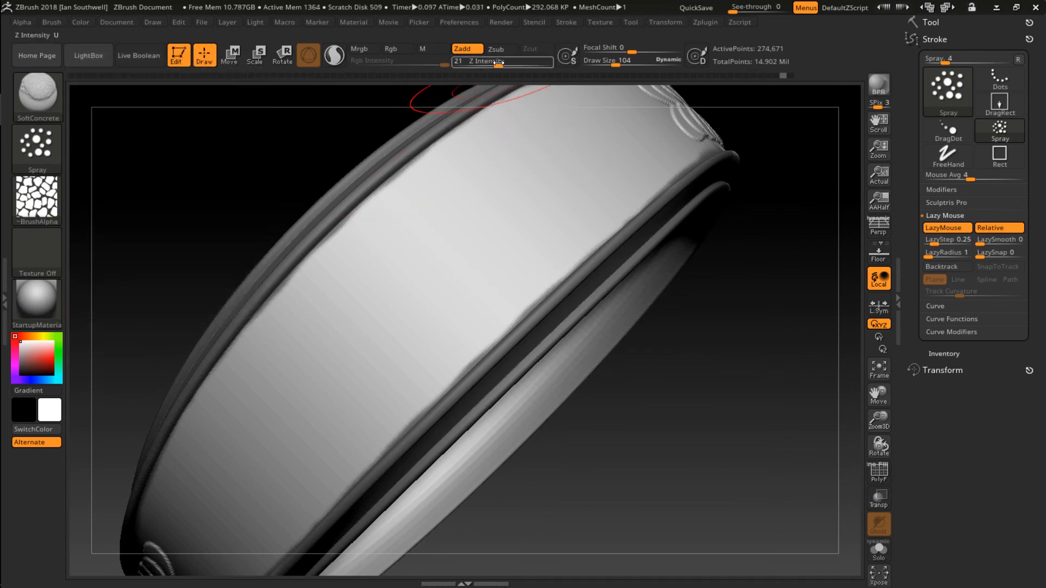
left_click_drag(499, 62, 511, 61)
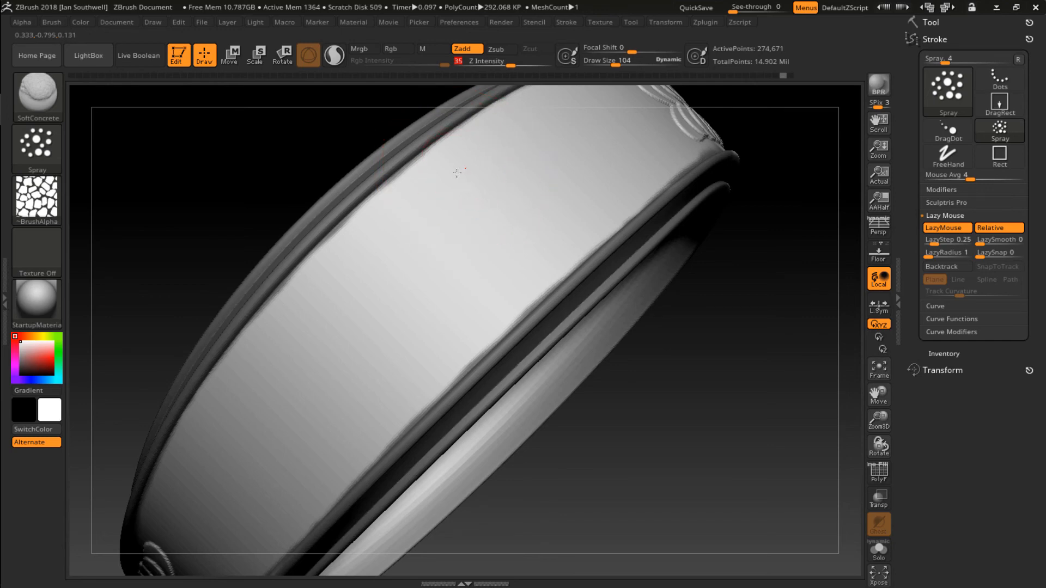
left_click_drag(456, 170, 235, 501)
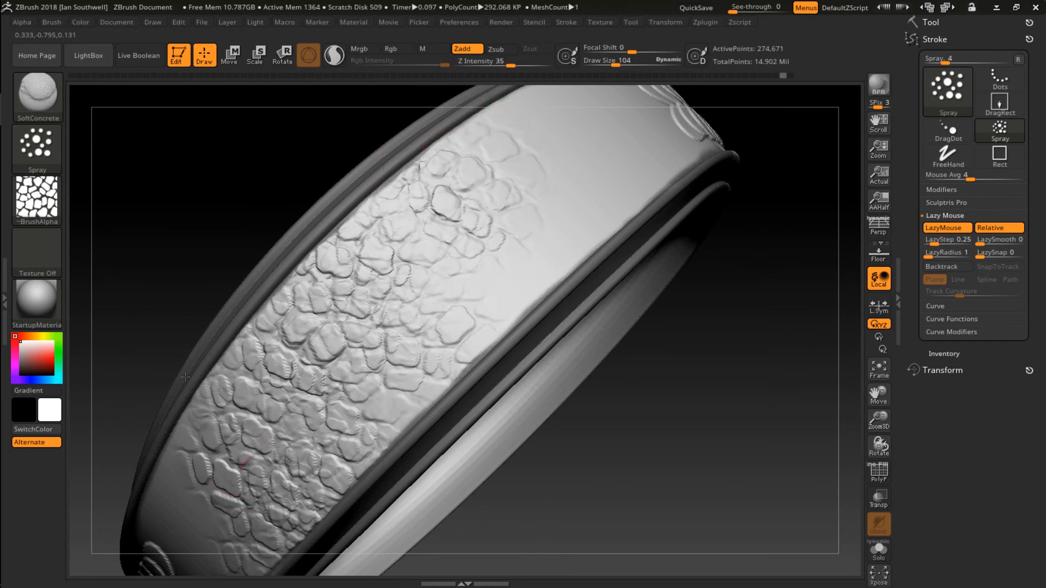
mouse_move(403, 269)
right_mouse_down()
mouse_move(360, 280)
mouse_move(364, 294)
mouse_move(434, 280)
mouse_move(494, 203)
right_mouse_up()
key("ctrl+z")
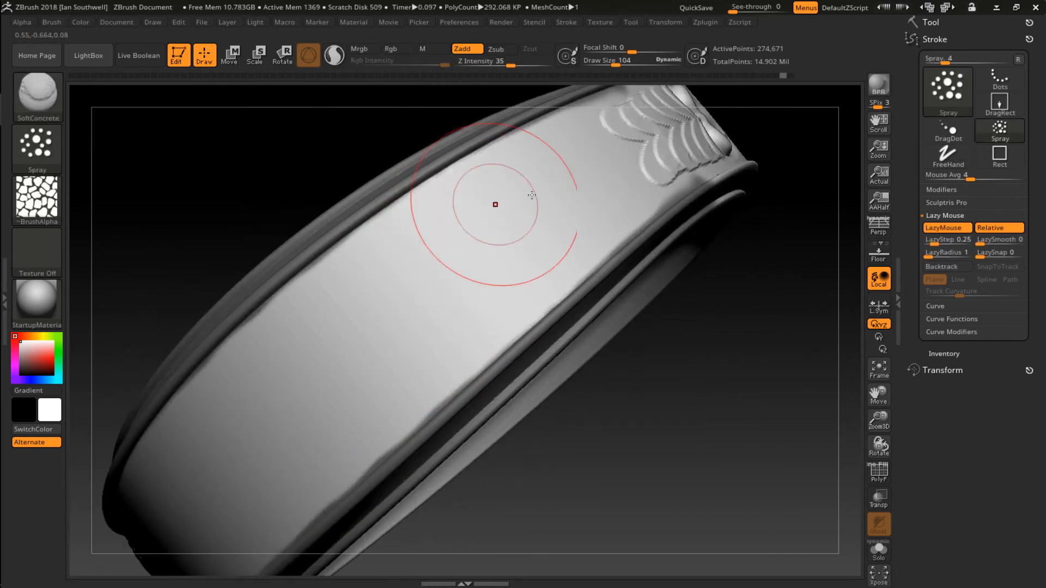
Spray the stone texture along the band between the masked rims, up to the leaf ornament.
mouse_move(536, 176)
left_mouse_down()
mouse_move(415, 262)
mouse_move(243, 448)
left_mouse_up()
right_click_drag(243, 447, 272, 349)
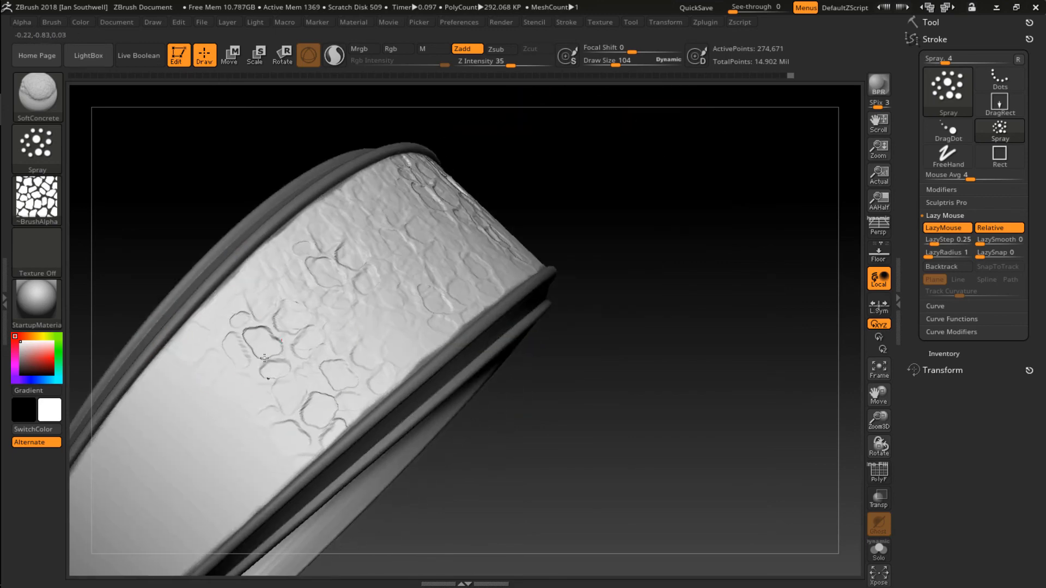
mouse_move(332, 354)
left_mouse_down()
mouse_move(191, 501)
mouse_move(275, 354)
left_mouse_up()
right_click_drag(275, 354, 249, 365)
mouse_move(249, 403)
left_mouse_down()
mouse_move(311, 338)
mouse_move(469, 251)
mouse_move(553, 182)
left_mouse_up()
mouse_move(592, 183)
right_mouse_down("alt")
mouse_move(451, 244)
mouse_move(430, 237)
right_mouse_up("alt")
left_click_drag(414, 231, 518, 201)
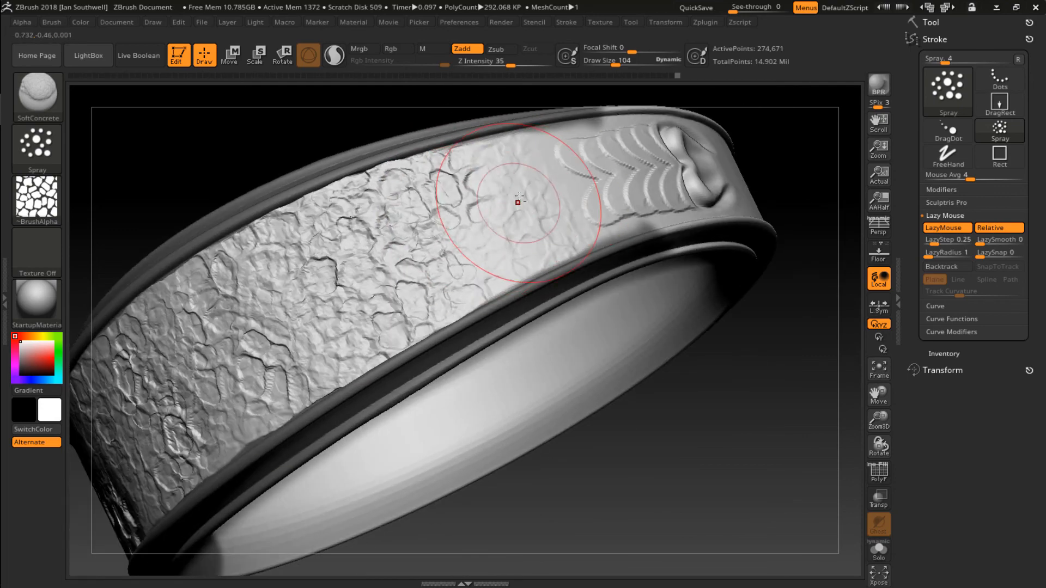
right_click_drag(518, 201, 567, 210)
mouse_move(490, 234)
left_mouse_down()
mouse_move(550, 194)
mouse_move(582, 210)
left_mouse_up()
right_click_drag(582, 209, 515, 245)
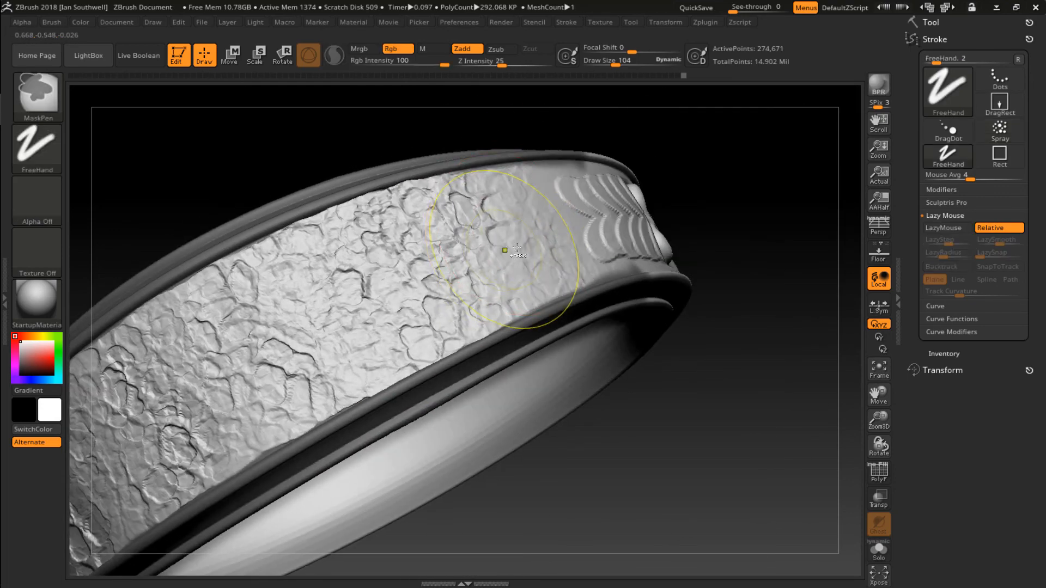
Undo all the sprayed texture strokes on the band and turn the ring towards its side.
key("ctrl+z")
key("ctrl+z")
key("ctrl+z")
key("ctrl+z")
key("ctrl+z")
mouse_move(332, 280)
right_mouse_down("alt")
mouse_move(485, 229)
mouse_move(391, 284)
mouse_move(392, 238)
mouse_move(393, 250)
mouse_move(469, 261)
right_mouse_up("alt")
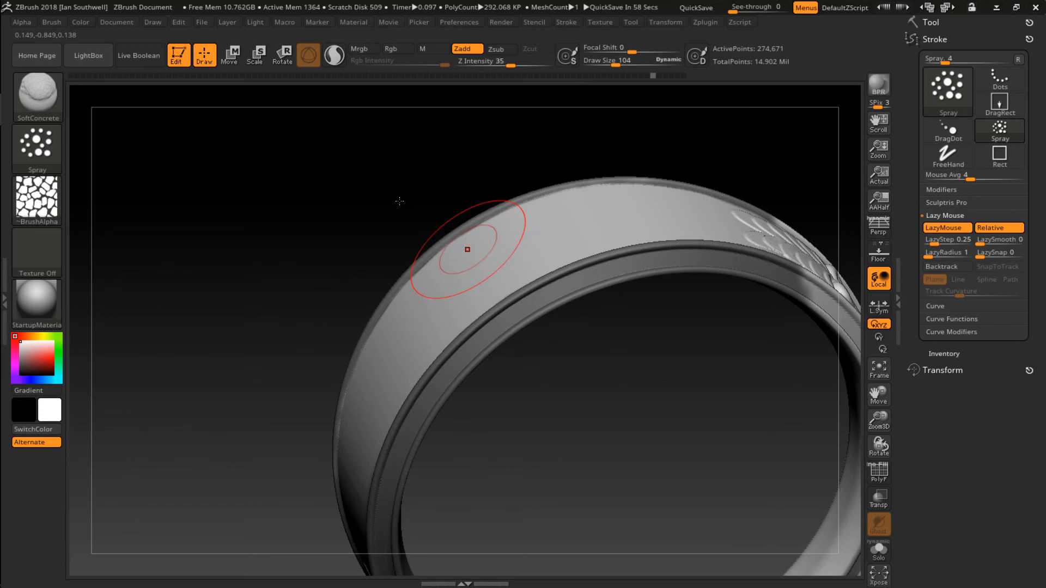
mouse_move(468, 248)
right_mouse_down()
mouse_move(427, 241)
mouse_move(509, 264)
right_mouse_up()
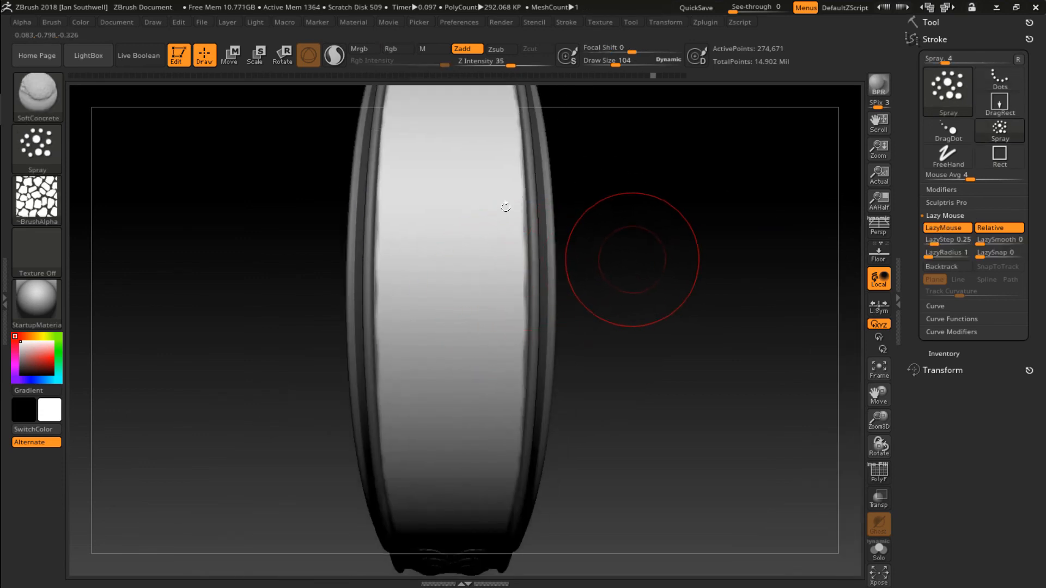
right_click_drag(632, 260, 508, 270)
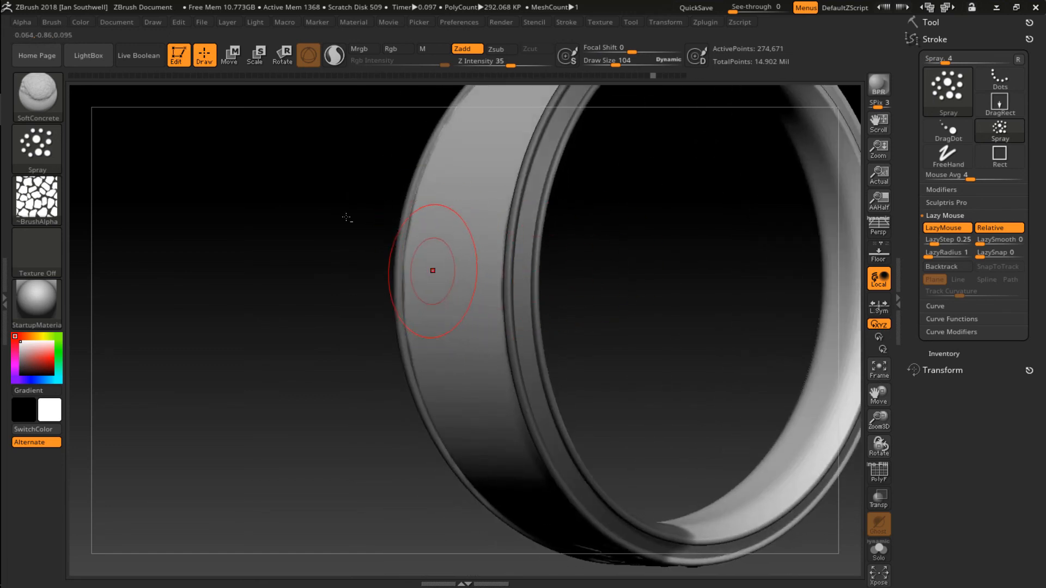
Spray the stone texture over the side of the band and undo the surplus strokes.
mouse_move(347, 217)
left_mouse_down()
mouse_move(447, 355)
mouse_move(447, 392)
mouse_move(478, 265)
left_mouse_up()
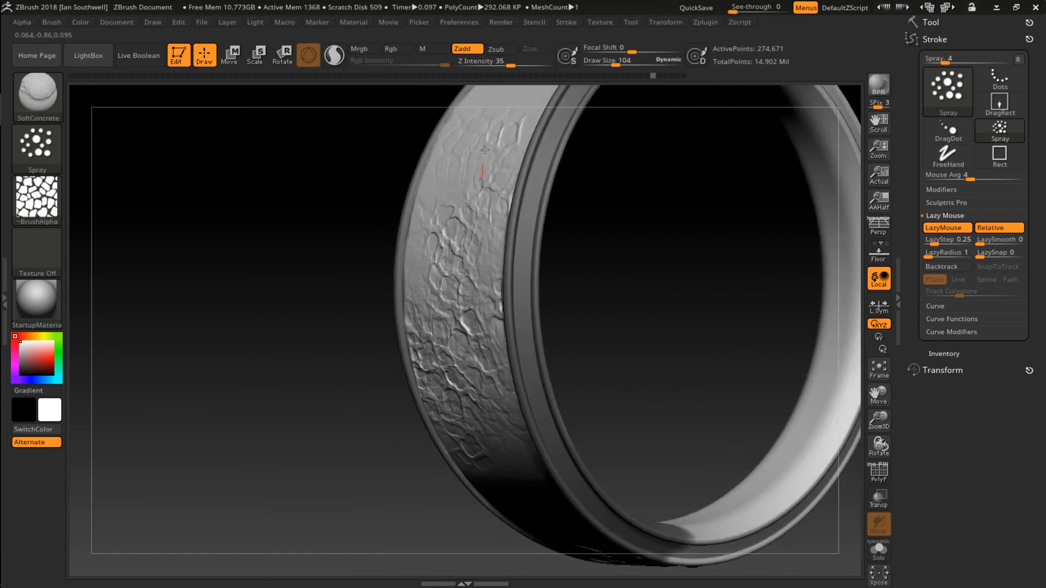
left_click_drag(485, 150, 463, 388)
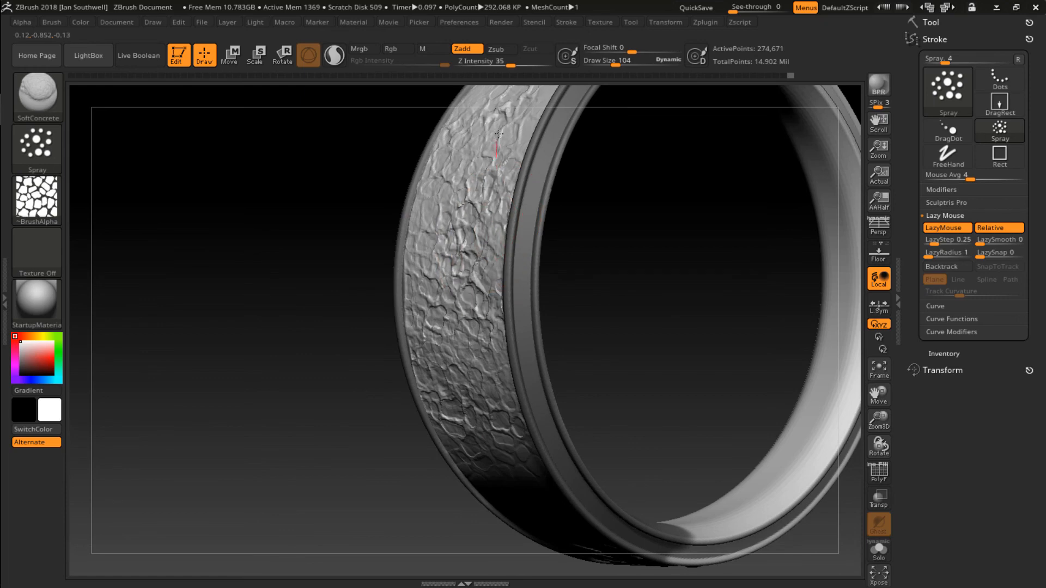
key("ctrl+z")
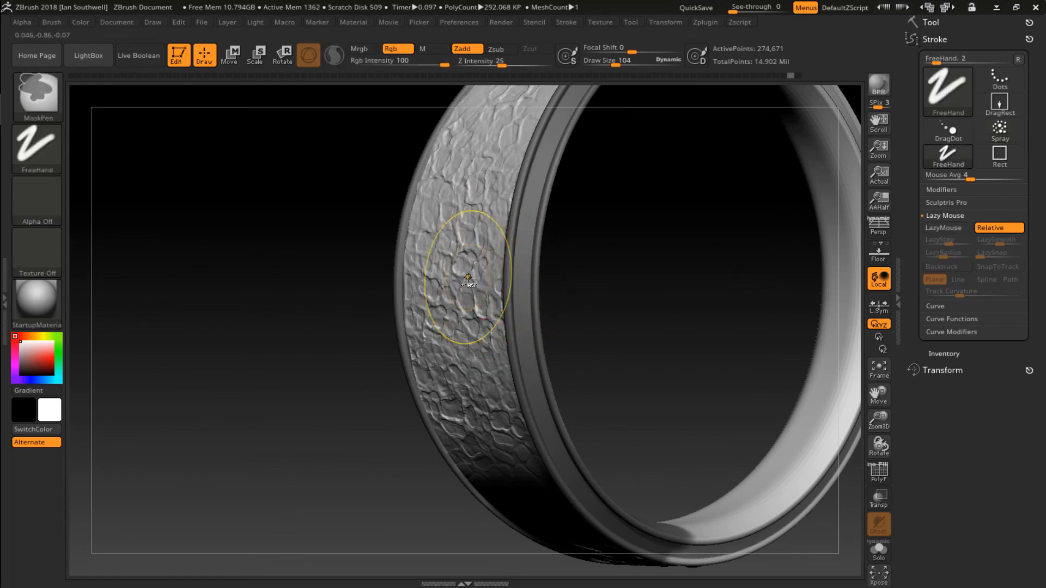
mouse_move(355, 220)
left_mouse_down()
mouse_move(493, 277)
mouse_move(473, 288)
left_mouse_up()
key("ctrl+z")
Continue spraying the stone texture around the rest of the band between its masked rims.
right_click(442, 273)
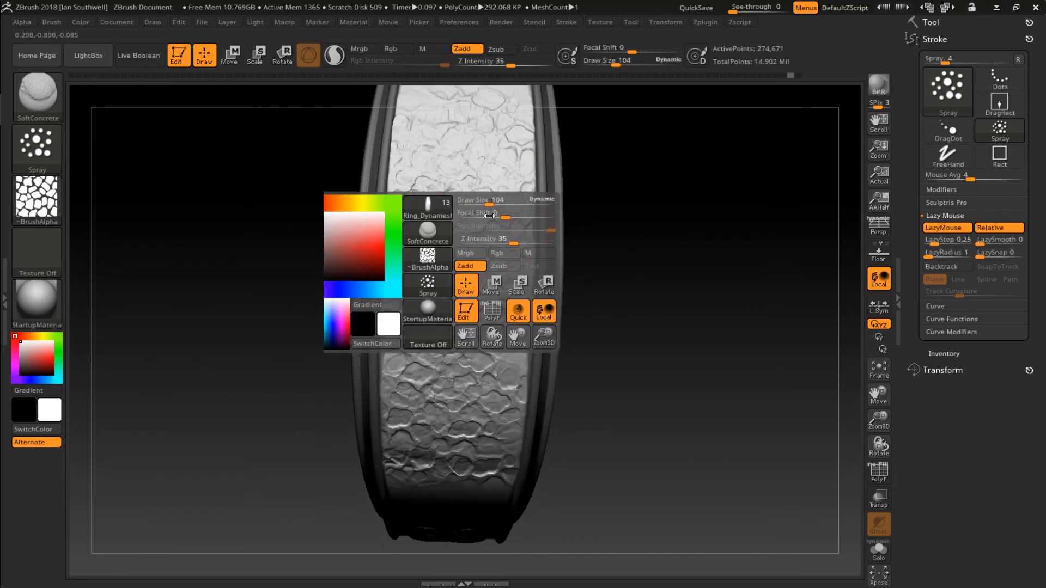
mouse_move(512, 179)
right_mouse_down()
mouse_move(491, 188)
mouse_move(480, 235)
right_mouse_up()
mouse_move(474, 218)
left_mouse_down()
mouse_move(485, 262)
mouse_move(480, 322)
left_mouse_up()
mouse_move(474, 305)
right_mouse_down()
mouse_move(462, 248)
mouse_move(446, 313)
mouse_move(455, 320)
mouse_move(466, 257)
right_mouse_up()
mouse_move(485, 273)
left_mouse_down()
mouse_move(485, 327)
mouse_move(460, 426)
mouse_move(481, 237)
mouse_move(476, 349)
mouse_move(504, 218)
left_mouse_up()
mouse_move(507, 176)
right_mouse_down()
mouse_move(463, 245)
mouse_move(467, 299)
right_mouse_up()
mouse_move(466, 299)
left_mouse_down()
mouse_move(493, 235)
mouse_move(450, 406)
left_mouse_up()
right_click_drag(450, 406, 485, 218)
Switch to the WorkingOnInside subtool and examine its inner scrollwork, beaded infinity openings and raised ornaments.
right_click_drag(511, 286, 532, 259, "ctrl")
key("n")
left_click(581, 266)
key("n")
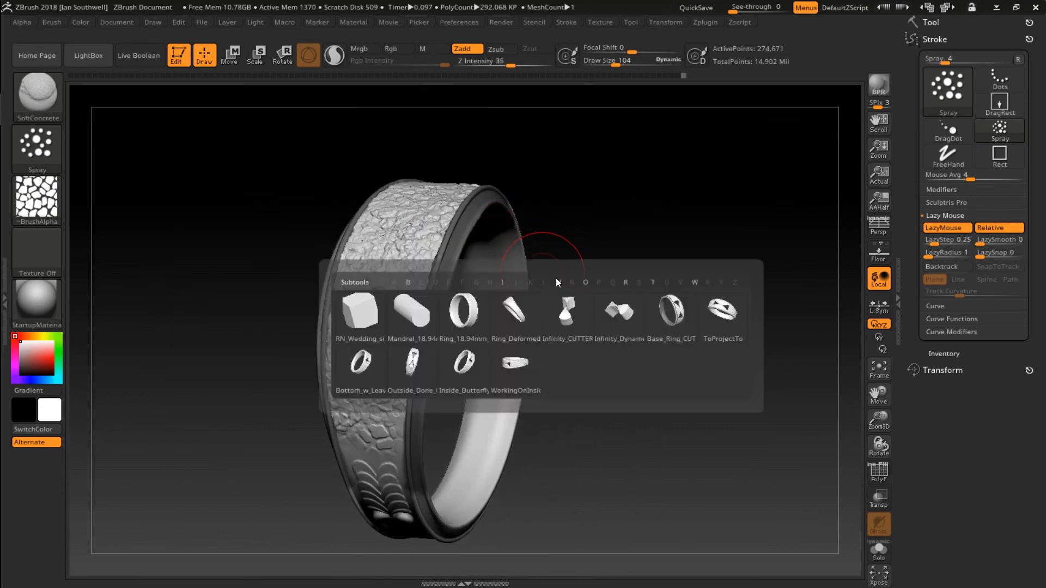
left_click(537, 348)
right_click_drag(606, 311, 669, 238, "alt")
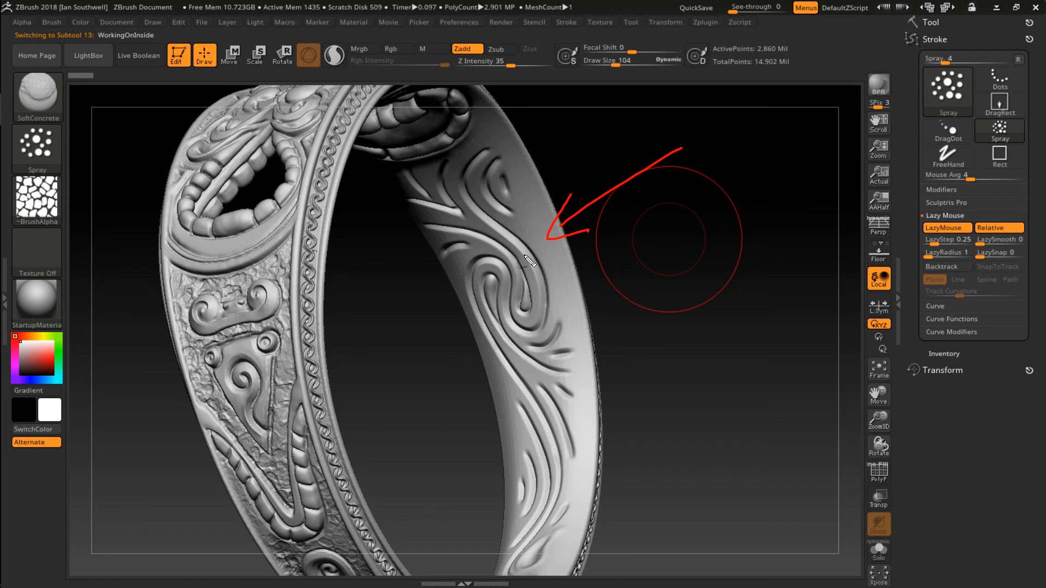
mouse_move(605, 273)
right_mouse_down()
mouse_move(556, 300)
mouse_move(576, 245)
mouse_move(580, 278)
mouse_move(387, 324)
right_mouse_up()
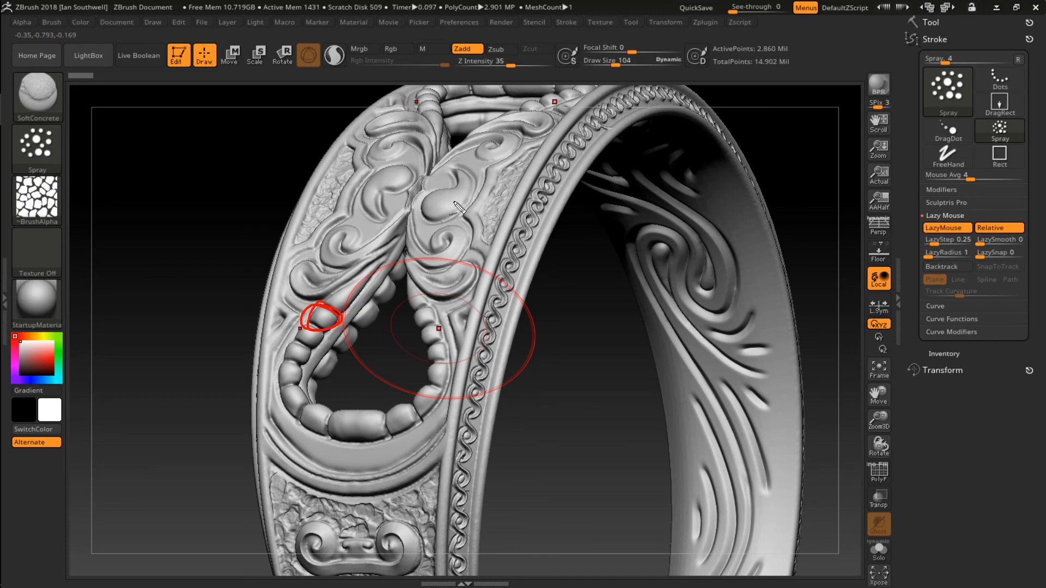
right_click_drag(463, 192, 457, 265)
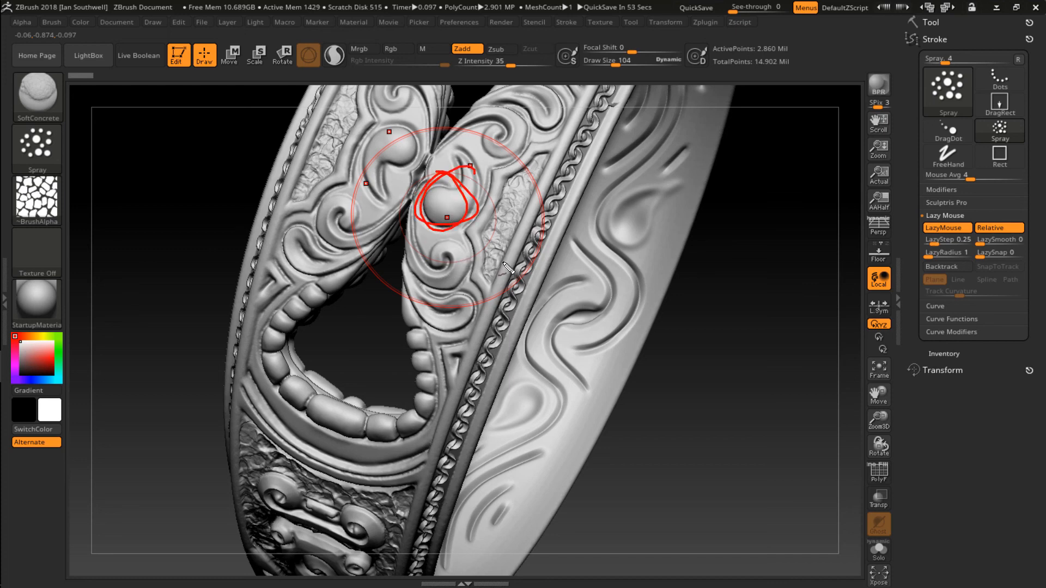
key("Escape")
Apply the mah_dirty_blue material to the whole finished ring and turn on perspective to view it.
mouse_move(444, 271)
right_mouse_down("ctrl")
mouse_move(448, 228)
mouse_move(461, 233)
mouse_move(452, 180)
mouse_move(436, 206)
mouse_move(480, 280)
mouse_move(454, 201)
right_mouse_up("ctrl")
right_click_drag(497, 248, 116, 368)
left_click(38, 301)
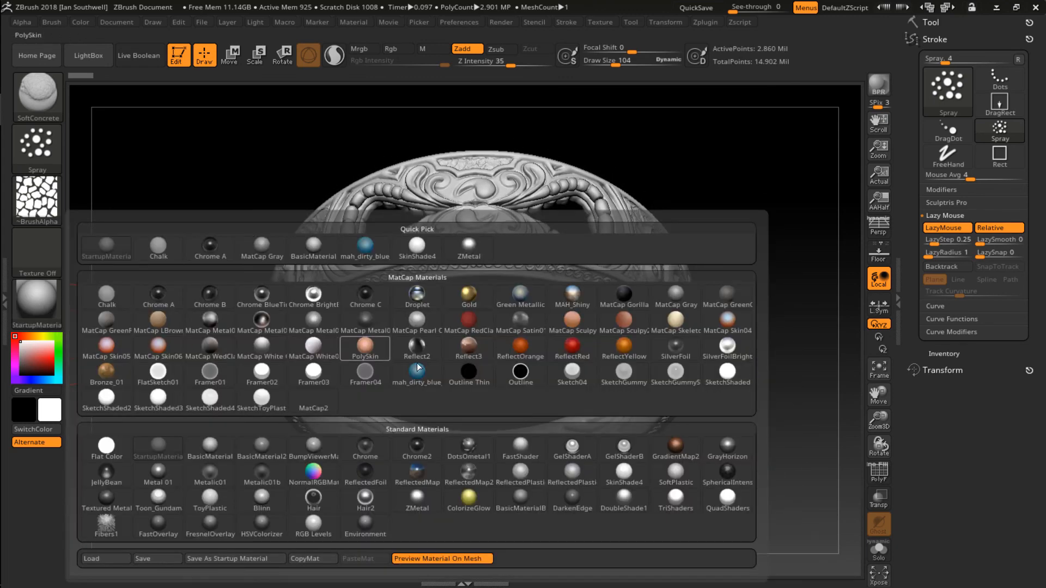
left_click(409, 348)
right_click_drag(720, 238, 707, 234)
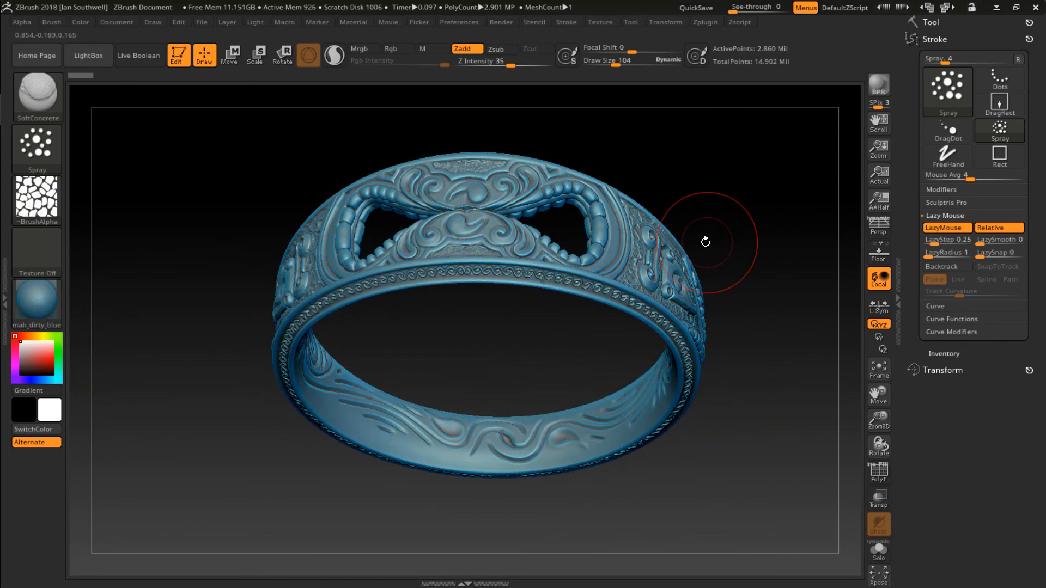
key("p")
mouse_move(768, 218)
right_mouse_down("alt")
mouse_move(746, 225)
mouse_move(750, 236)
mouse_move(672, 226)
mouse_move(653, 203)
mouse_move(686, 192)
mouse_move(701, 206)
mouse_move(703, 236)
mouse_move(693, 189)
mouse_move(717, 231)
right_mouse_up("alt")
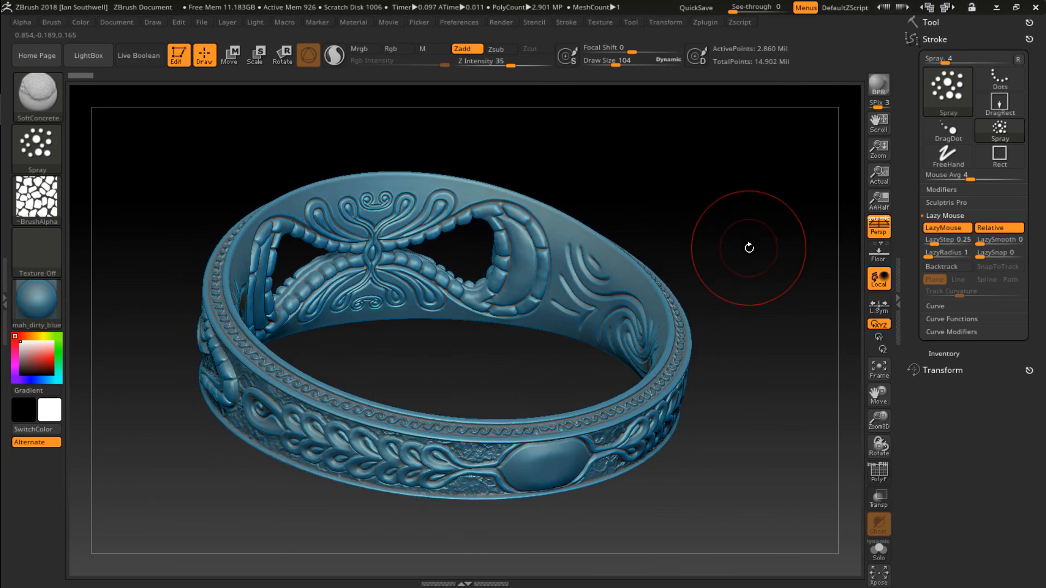